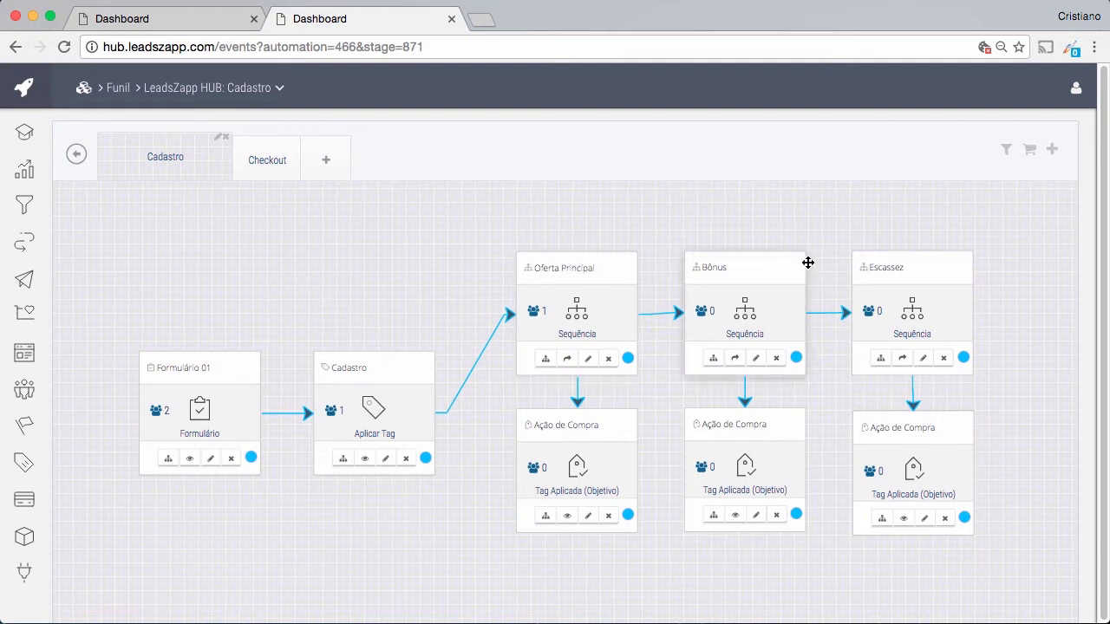
# Review the Checkout stage of the funnel, then the analytics and form code of Formulário 01 in the Cadastro stage.
pyautogui.click(262, 166)
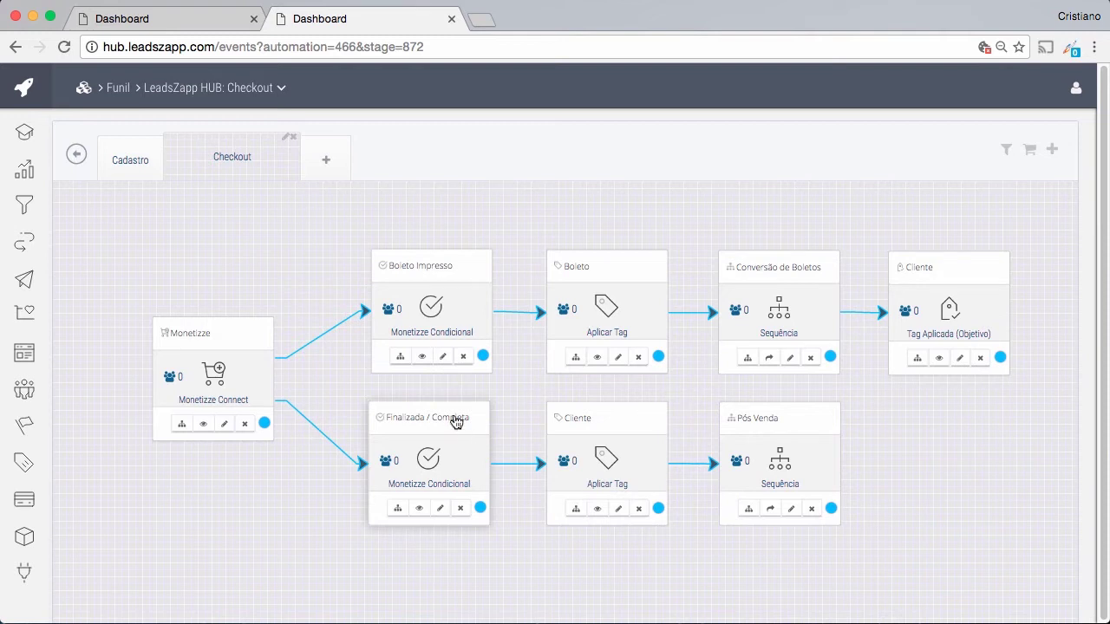
pyautogui.click(135, 161)
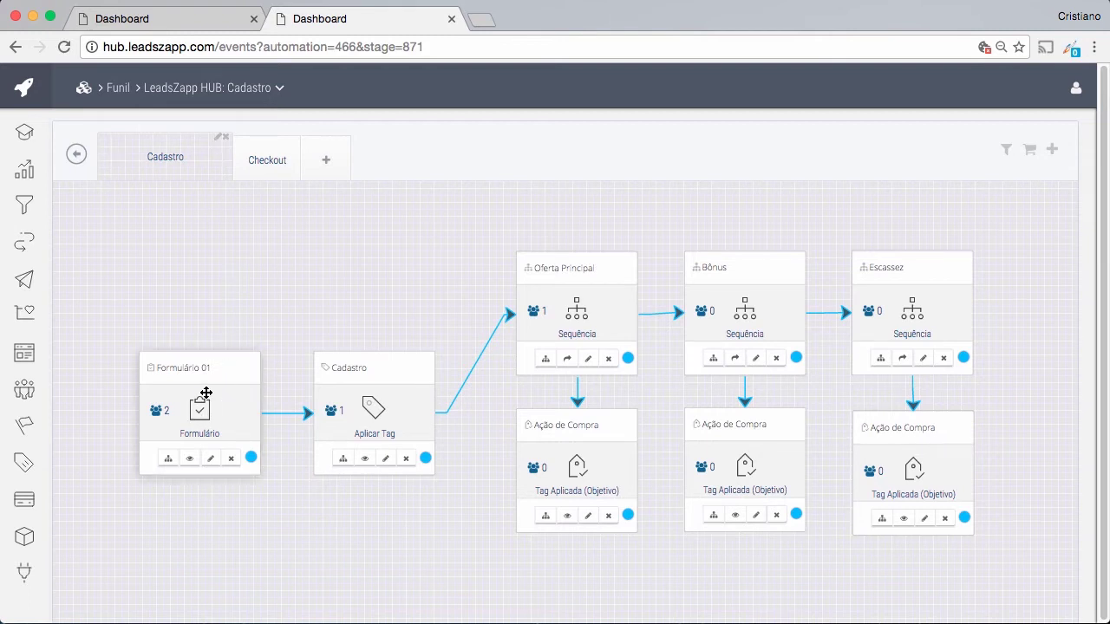
pyautogui.click(191, 466)
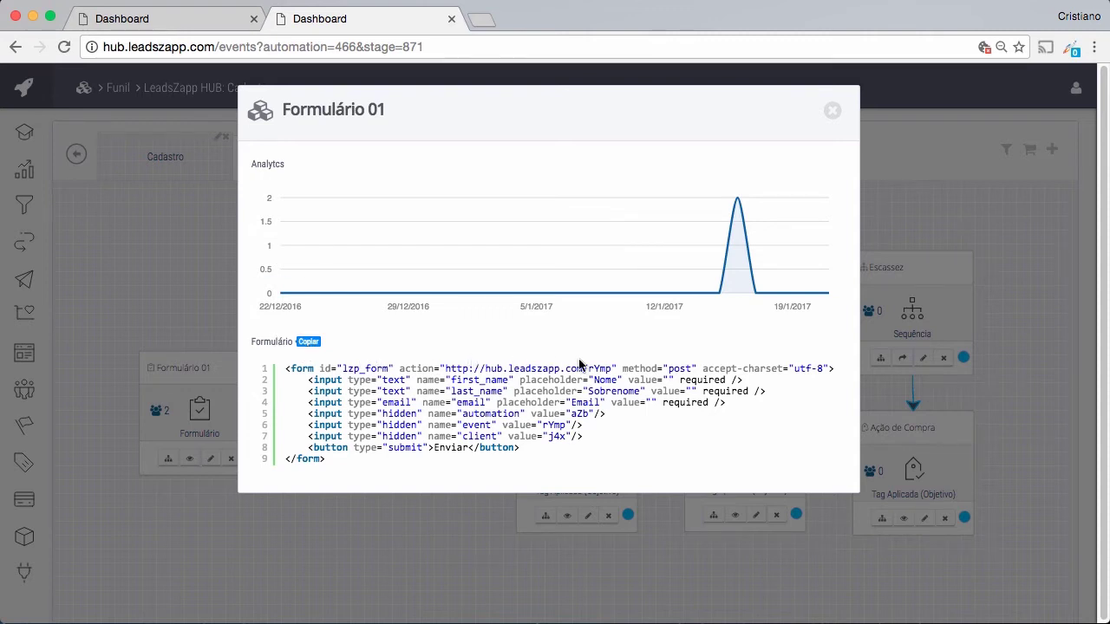
pyautogui.click(832, 110)
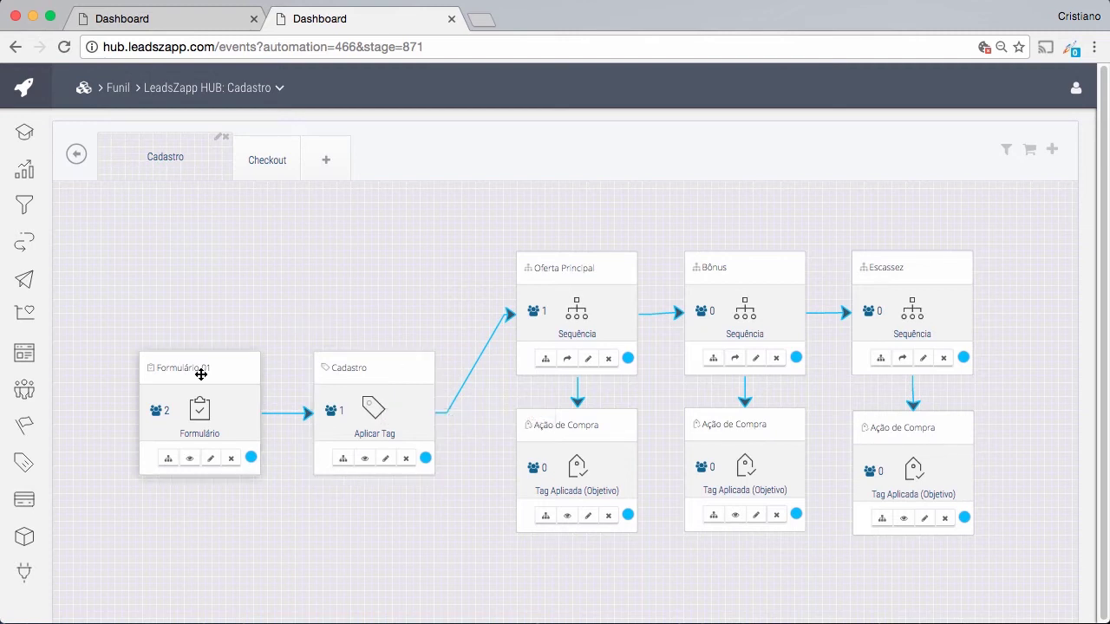
# Try adding the tag lzphub-aula to the Cadastro Aplicar Tag event, then remove it and leave the event unsaved.
pyautogui.click(387, 461)
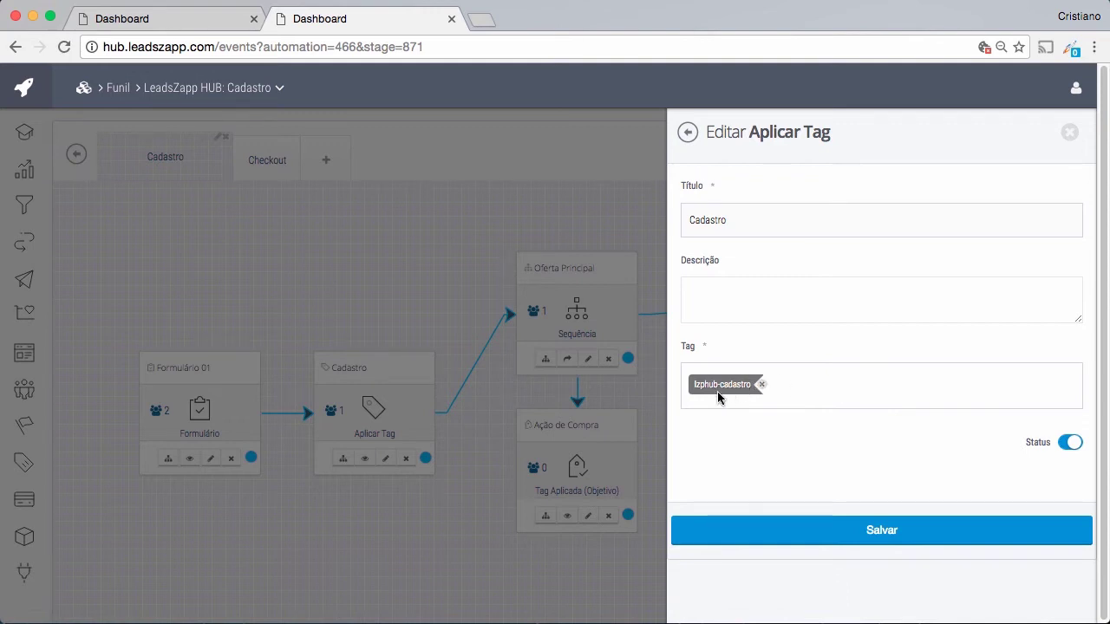
pyautogui.click(848, 396)
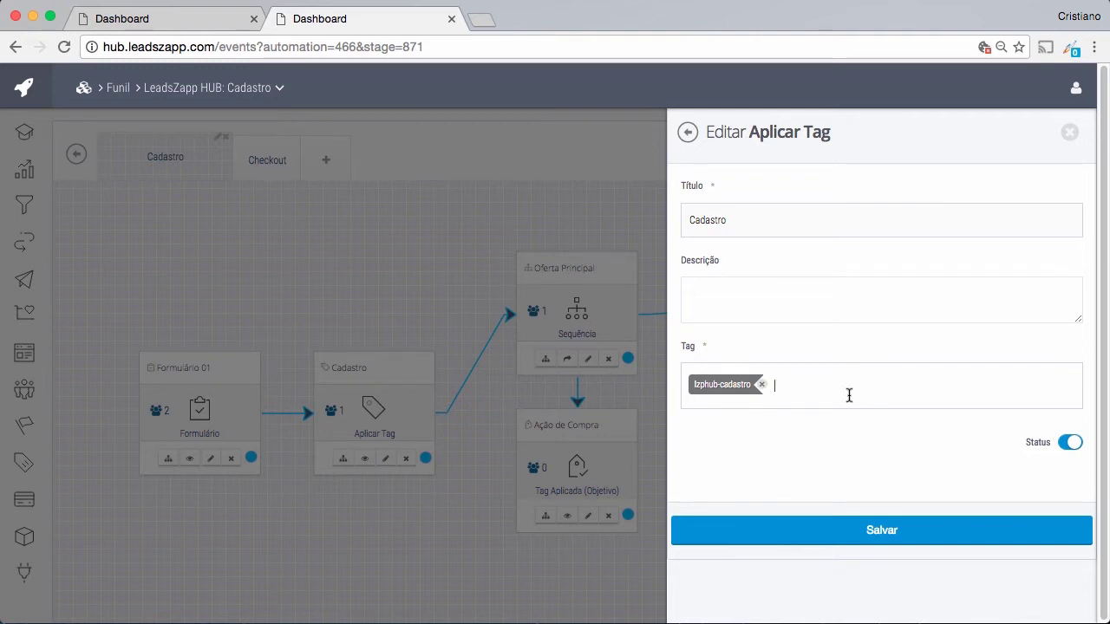
pyautogui.write('lzphub-aula')
pyautogui.press('Return')
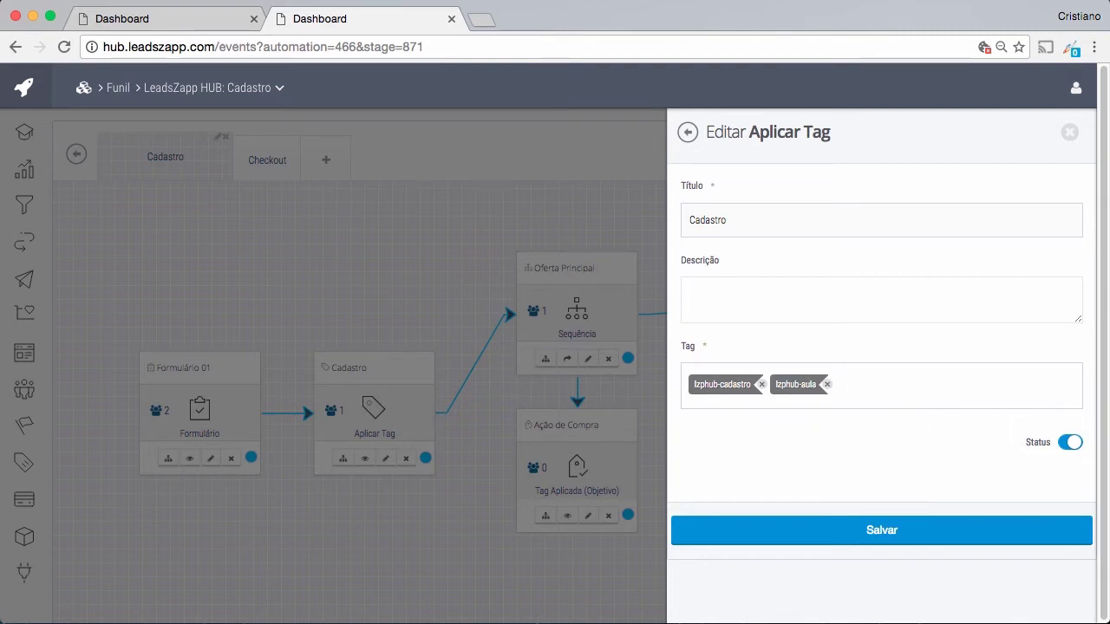
pyautogui.click(826, 384)
pyautogui.click(1069, 132)
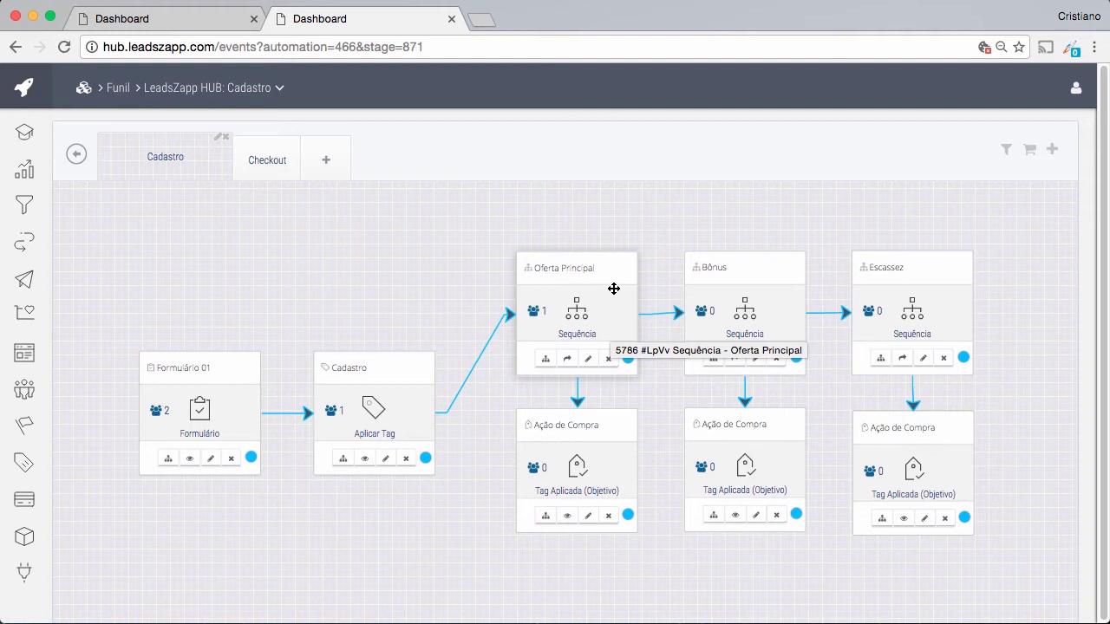
# Examine the Oferta Principal sequence and the goal tags of the Ação de Compra event connected to it.
pyautogui.click(569, 361)
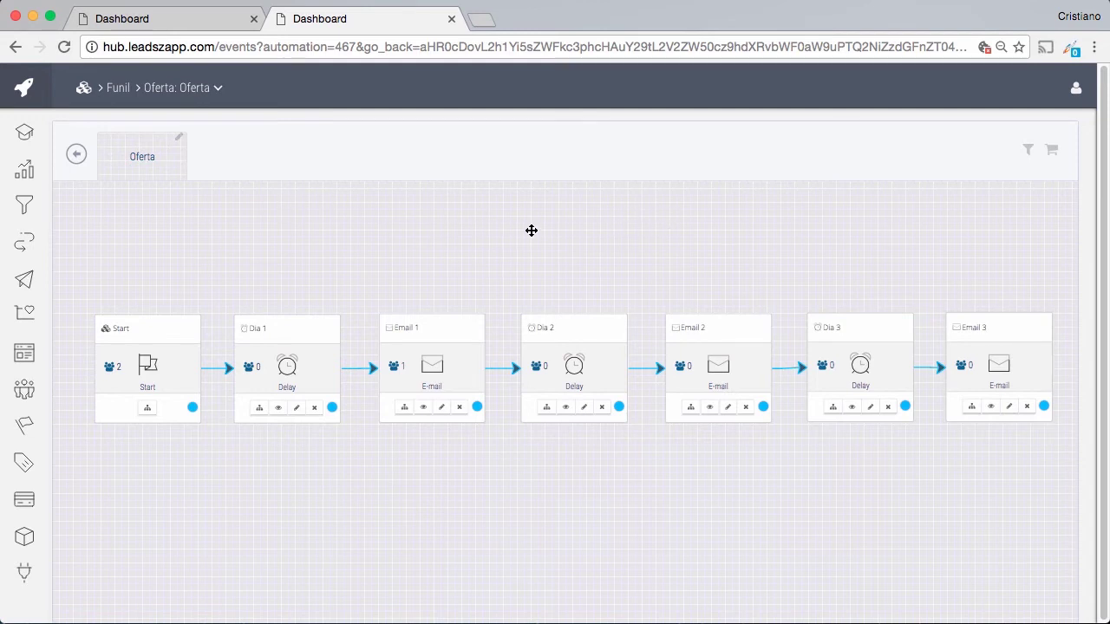
pyautogui.click(75, 156)
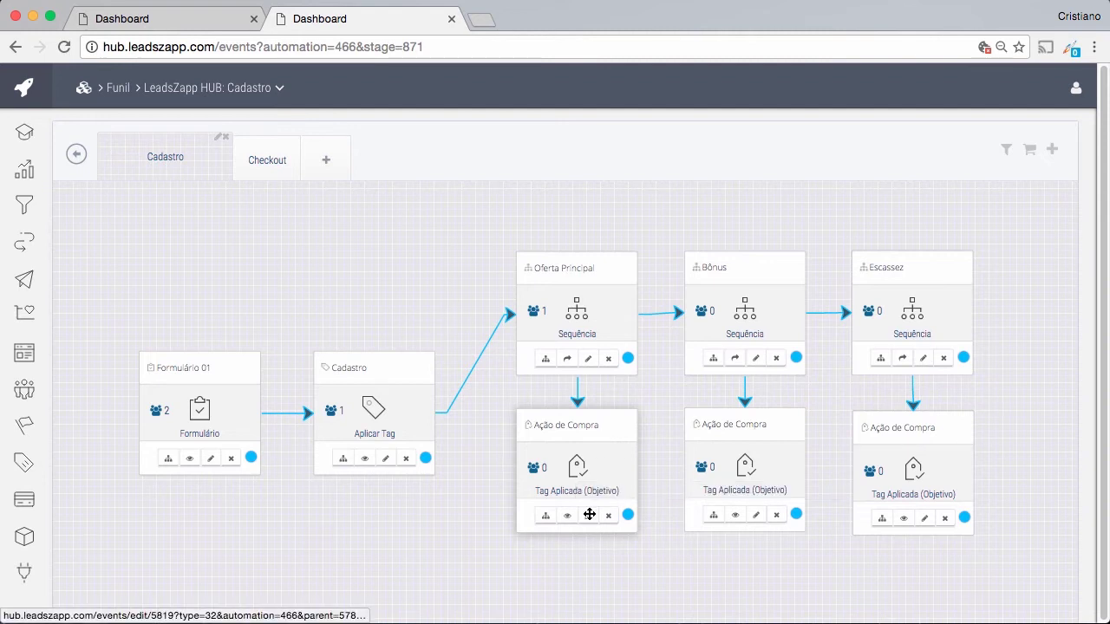
pyautogui.click(589, 516)
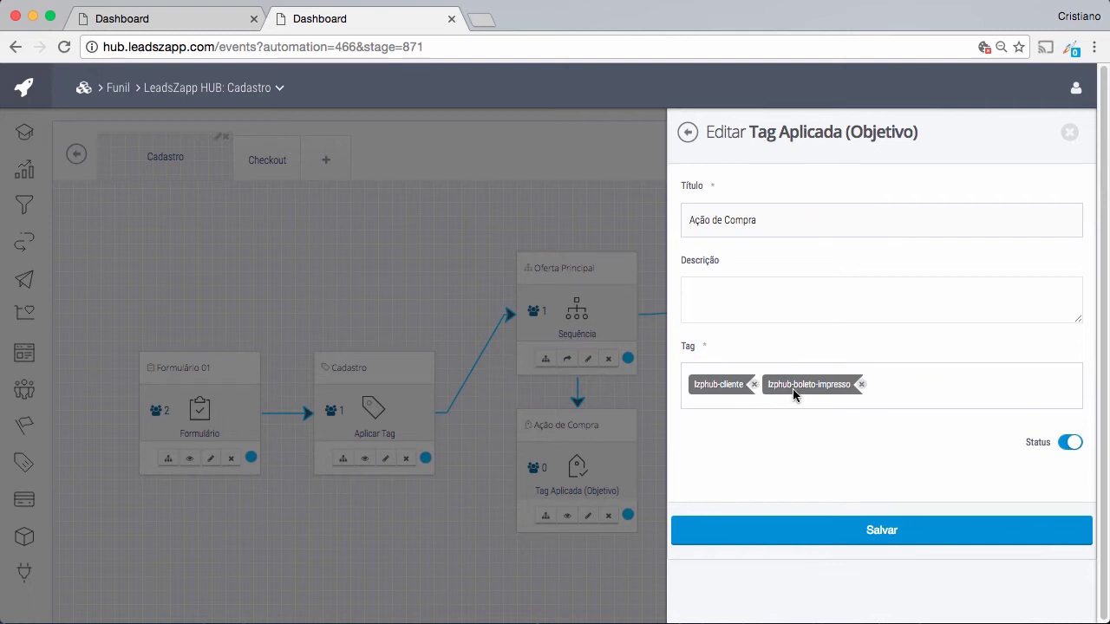
pyautogui.click(1078, 139)
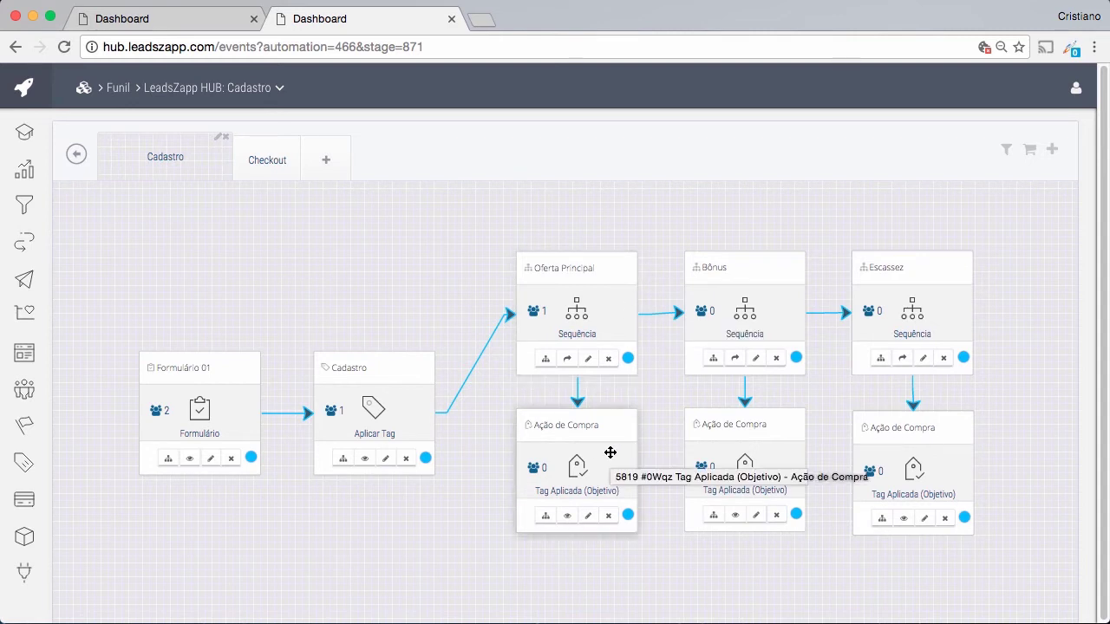
pyautogui.click(588, 518)
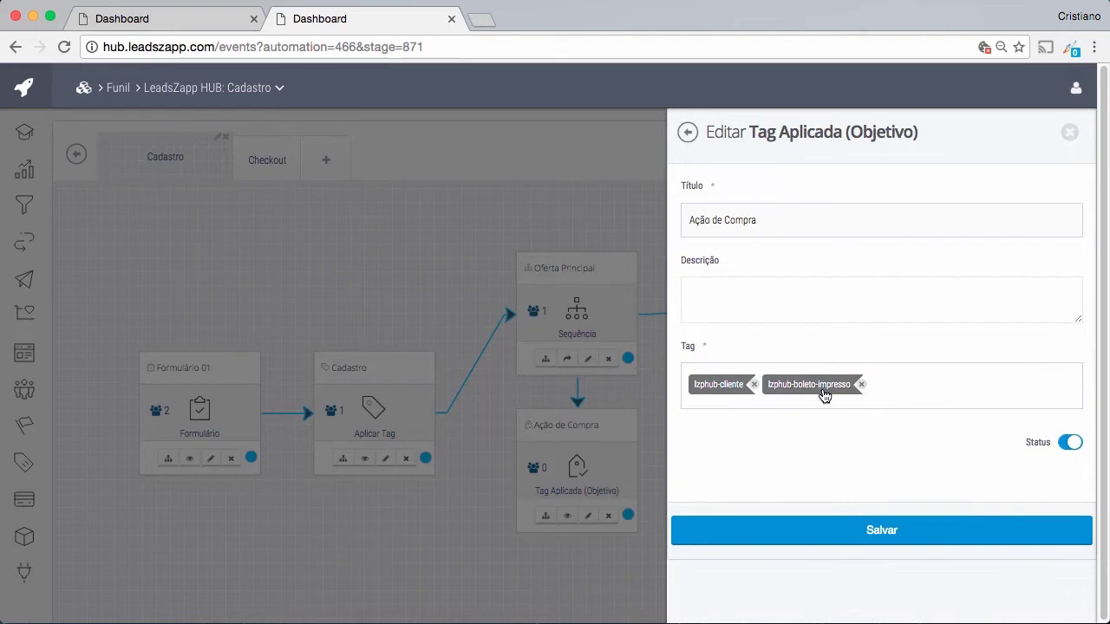
pyautogui.click(1070, 131)
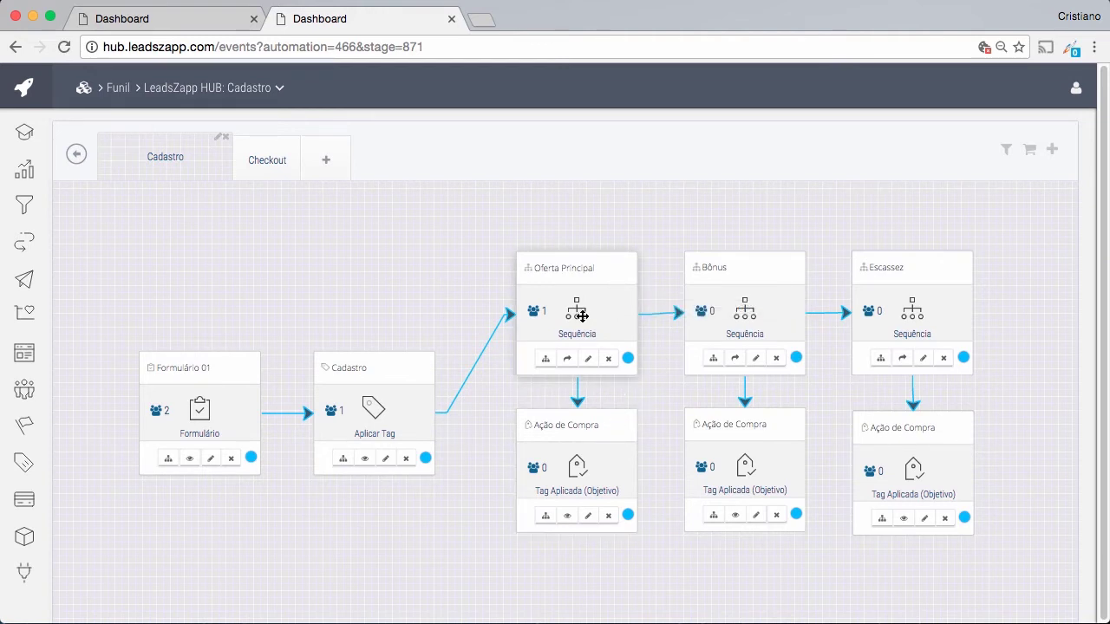
# Create a new funnel stage titled Exemplos.
pyautogui.click(327, 158)
pyautogui.click(398, 189)
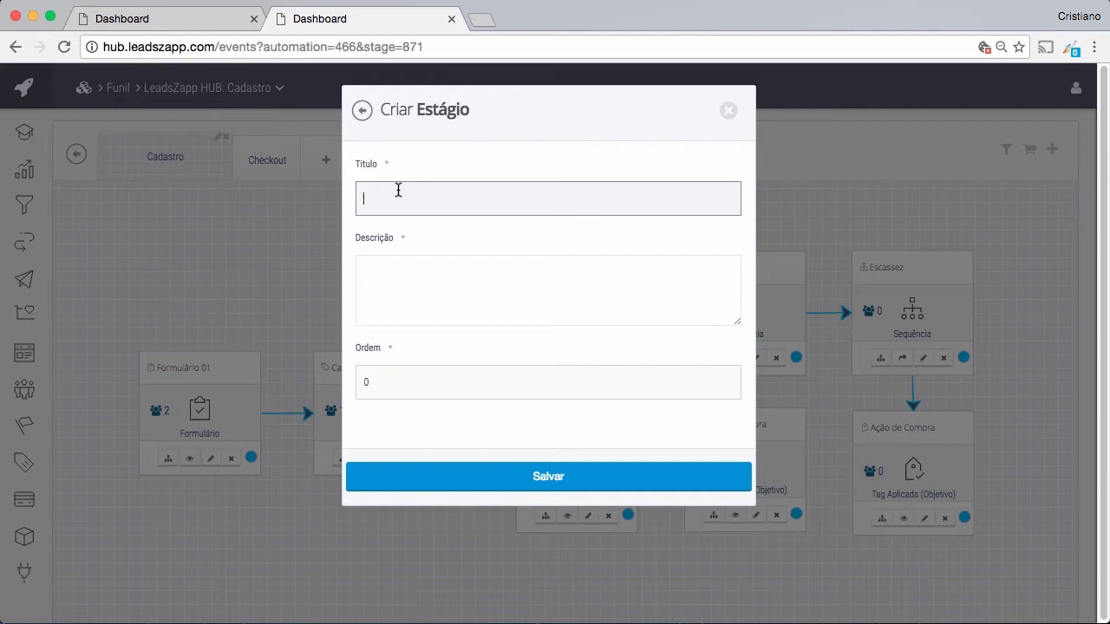
pyautogui.write('Exemplos')
pyautogui.click(595, 476)
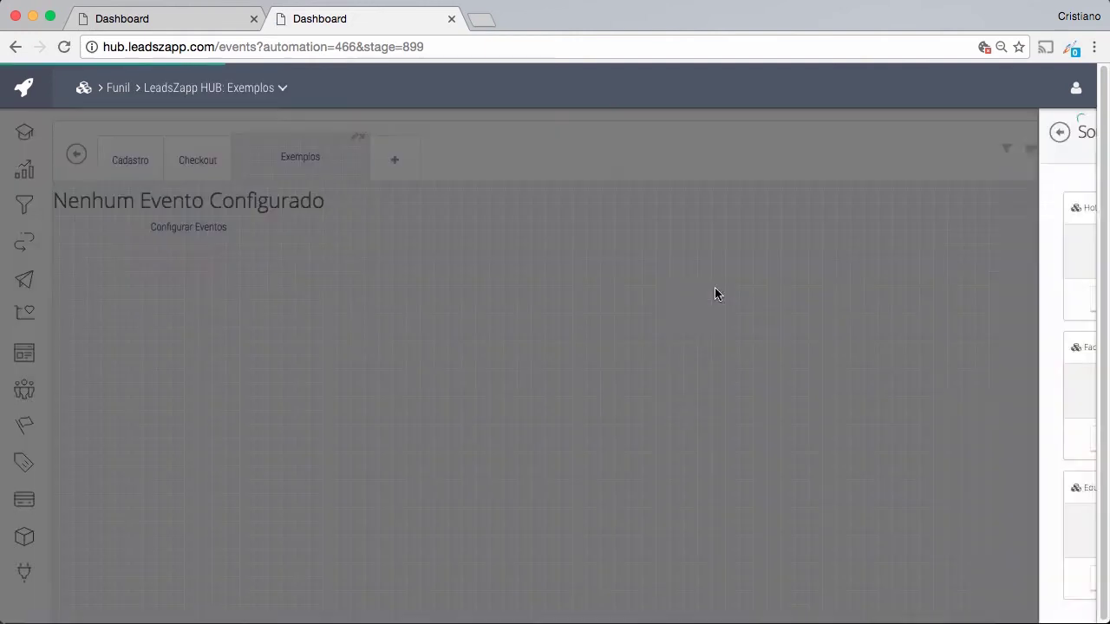
# Add an active Tag Aplicada (Objetivo) event titled Boleto with the tag lzphub-boleto-impresso and reposition it on the canvas.
pyautogui.scroll(-1, 781, 312)
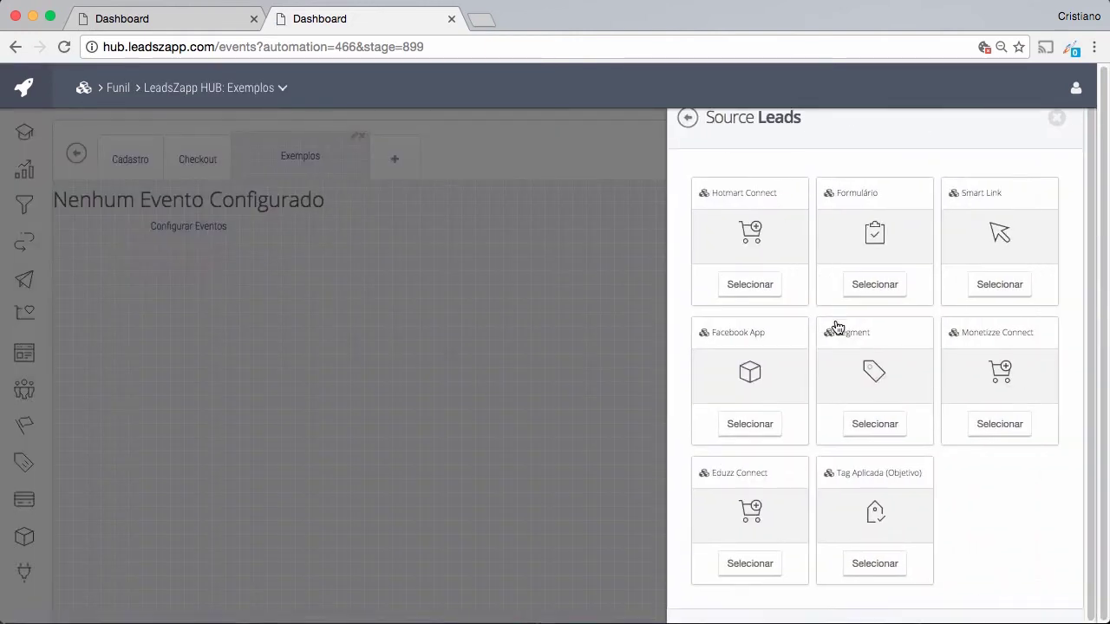
pyautogui.click(872, 564)
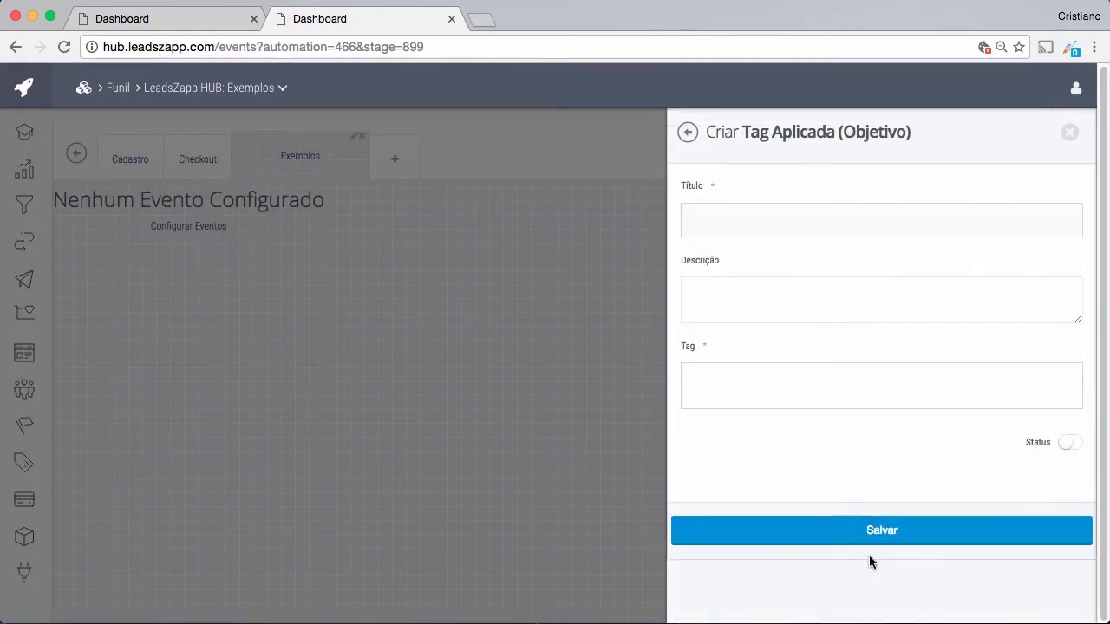
pyautogui.click(763, 233)
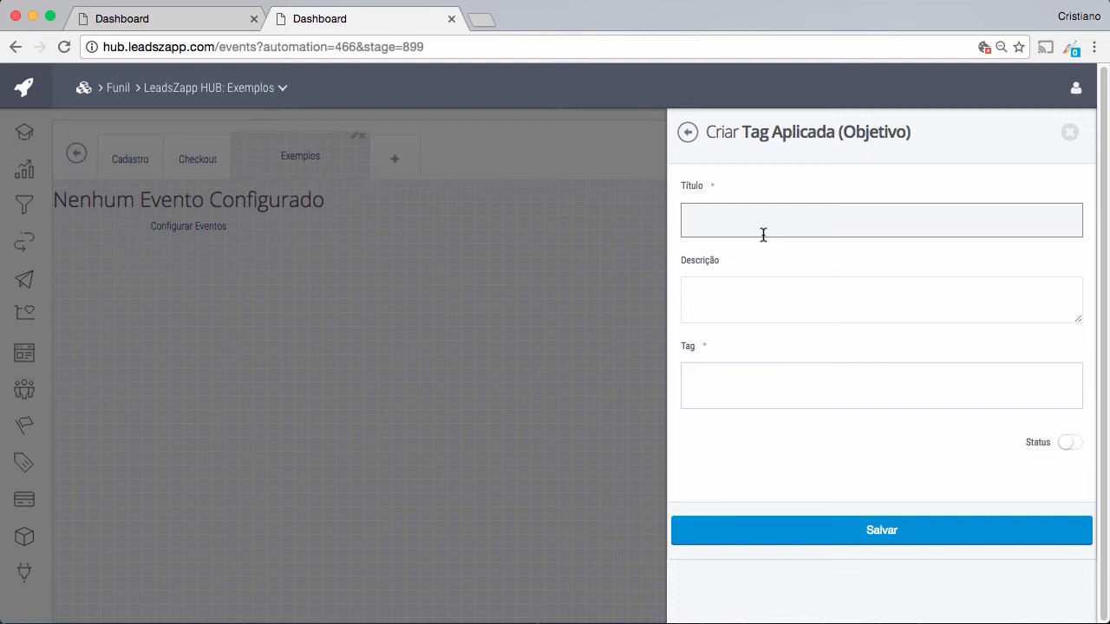
pyautogui.write('Boleto')
pyautogui.click(808, 379)
pyautogui.write('lz')
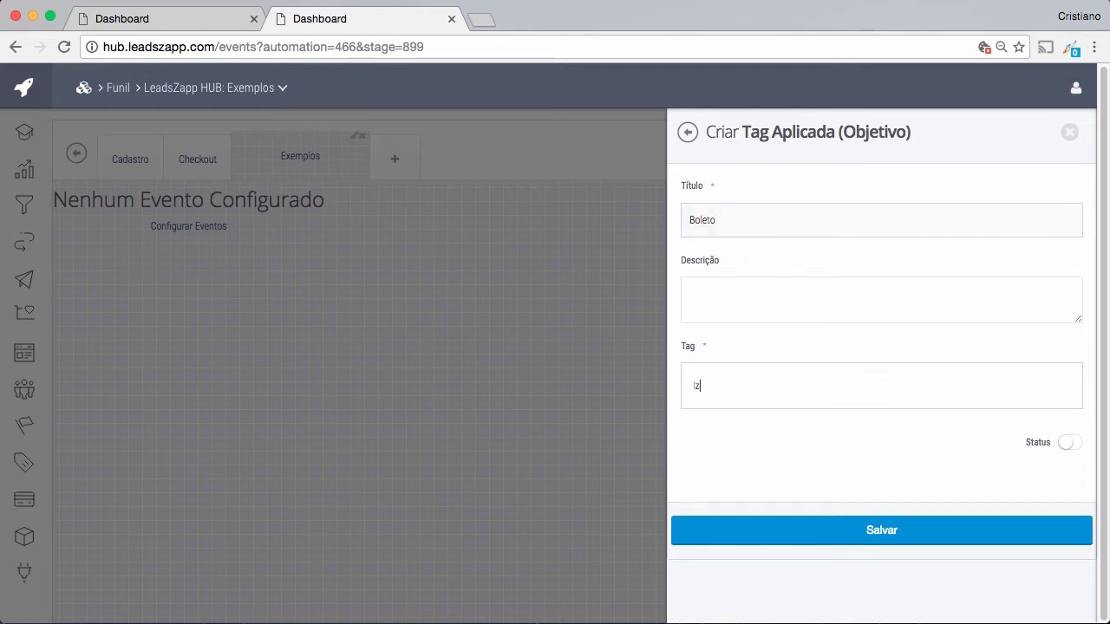
pyautogui.write('phub-bo')
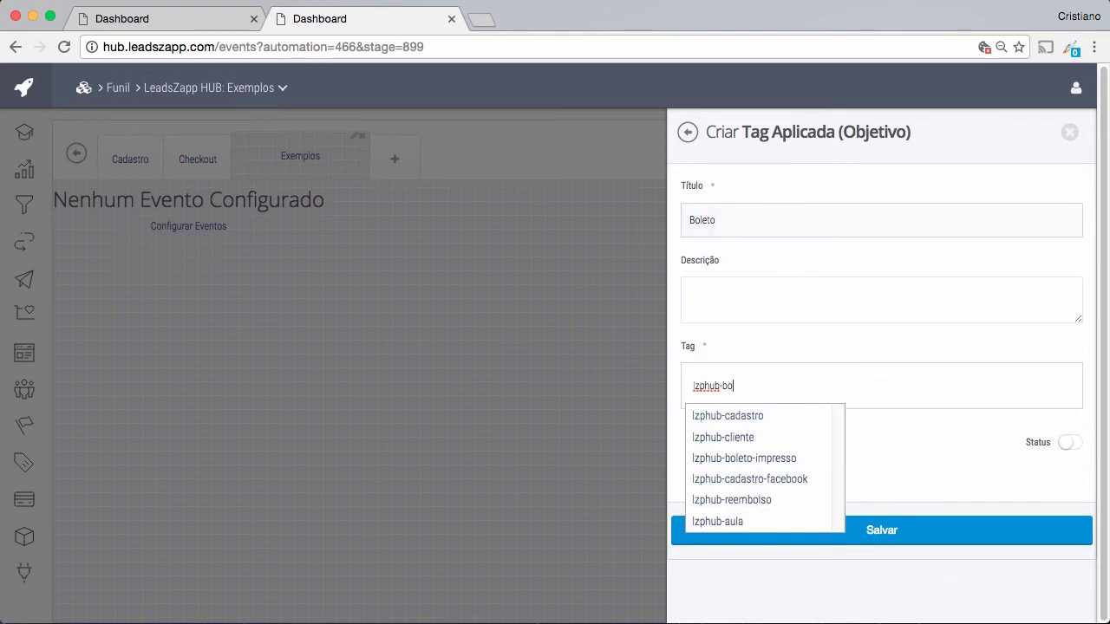
pyautogui.click(804, 414)
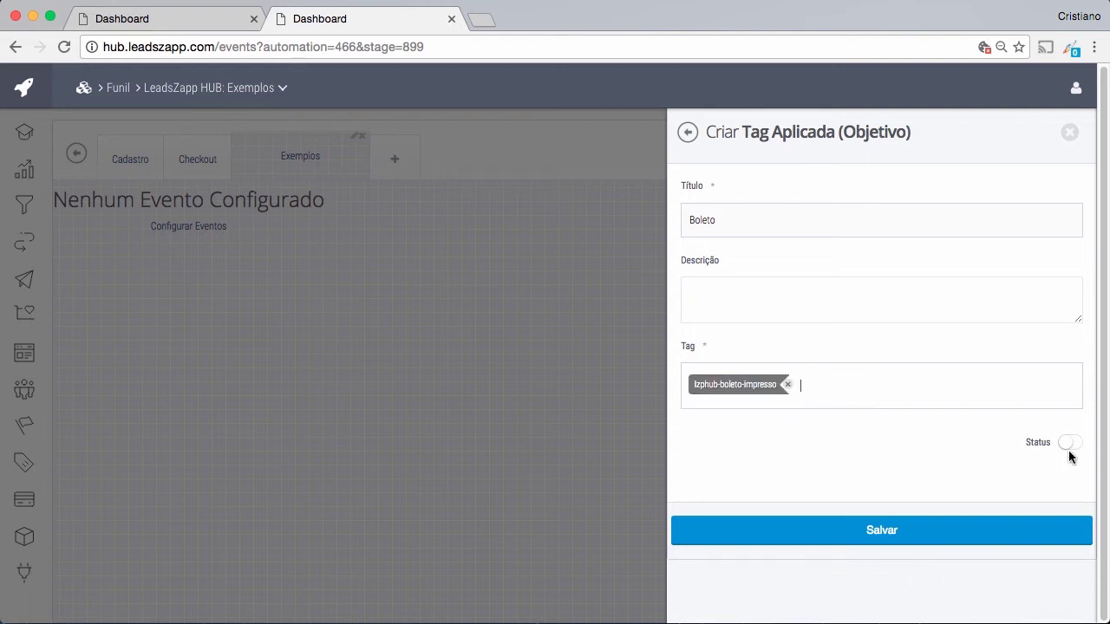
pyautogui.click(1074, 444)
pyautogui.click(924, 524)
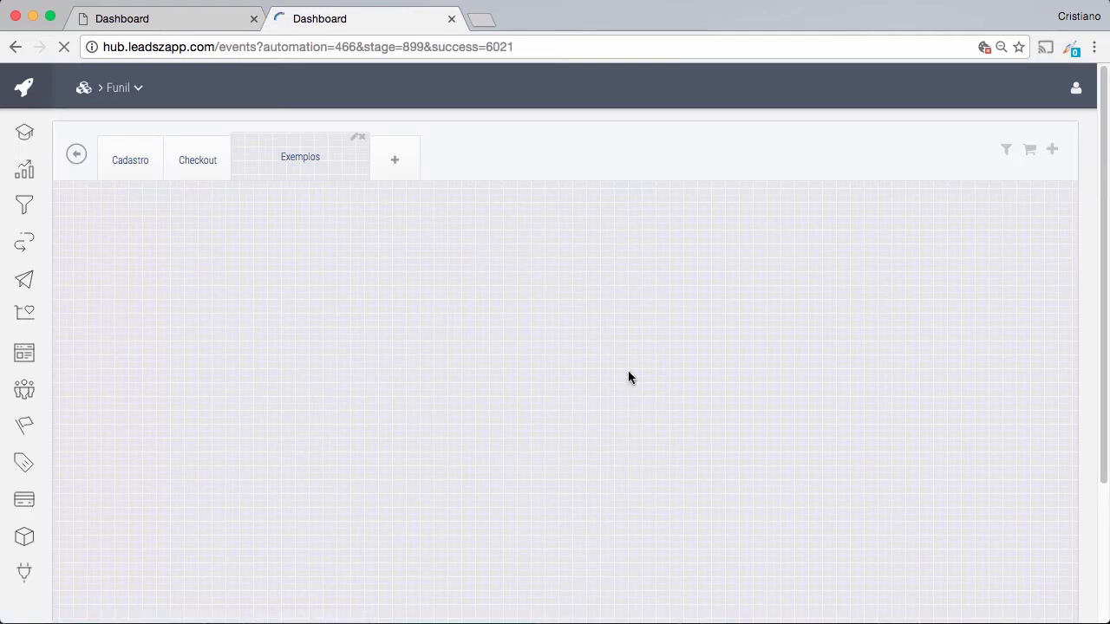
pyautogui.moveTo(209, 234); pyautogui.dragTo(389, 313)
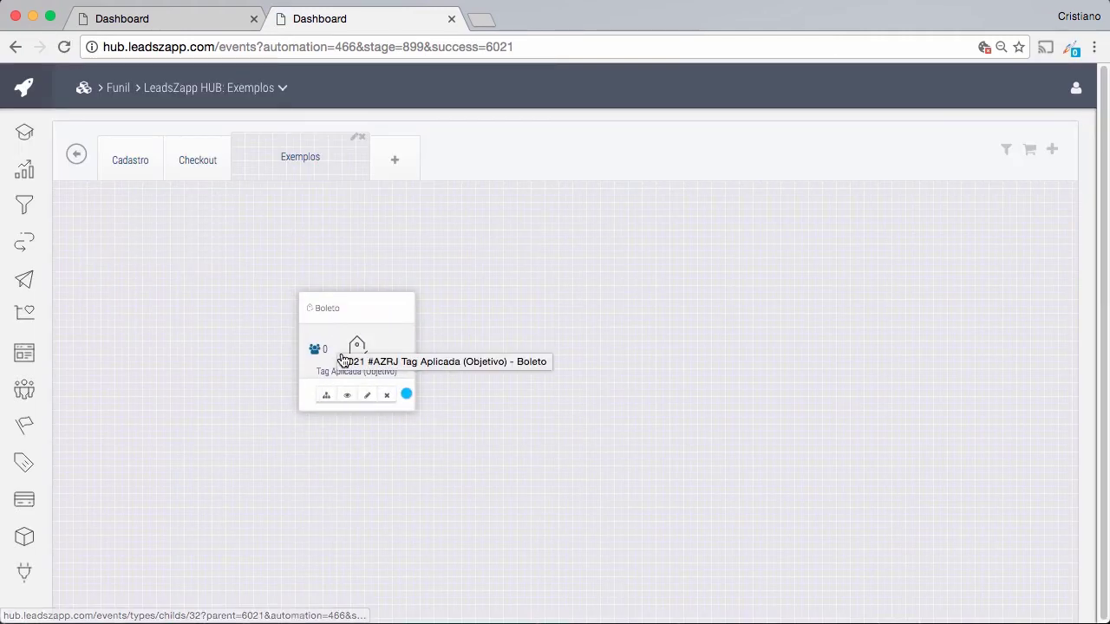
# Add an active Sequência titled Conversão de Boleto as the follow-up action of the Boleto event.
pyautogui.click(326, 397)
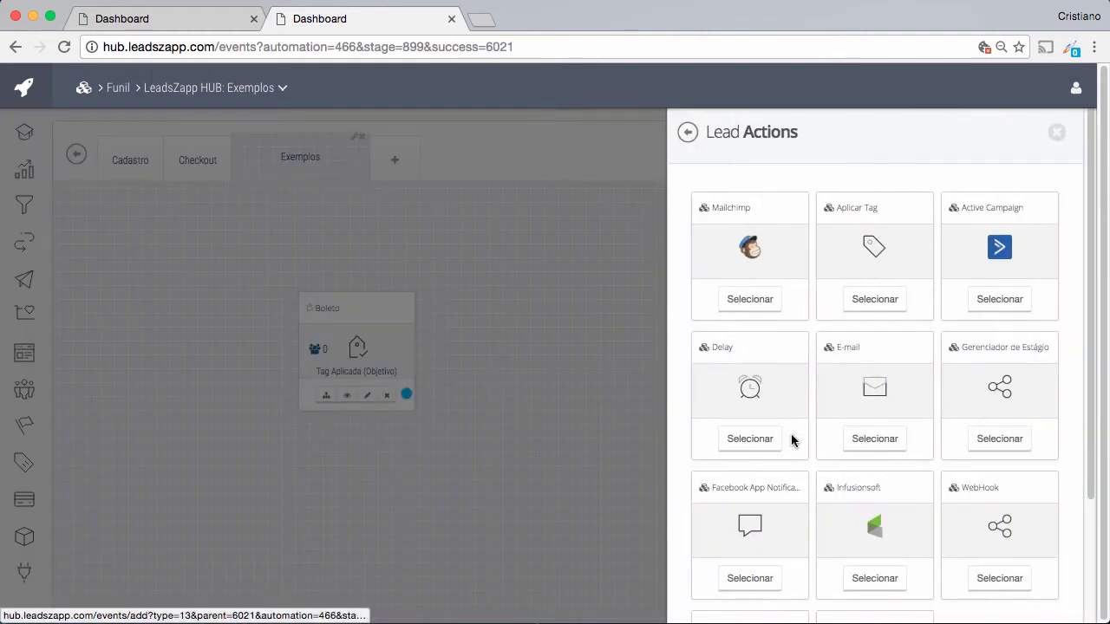
pyautogui.scroll(-3, 792, 451)
pyautogui.click(888, 568)
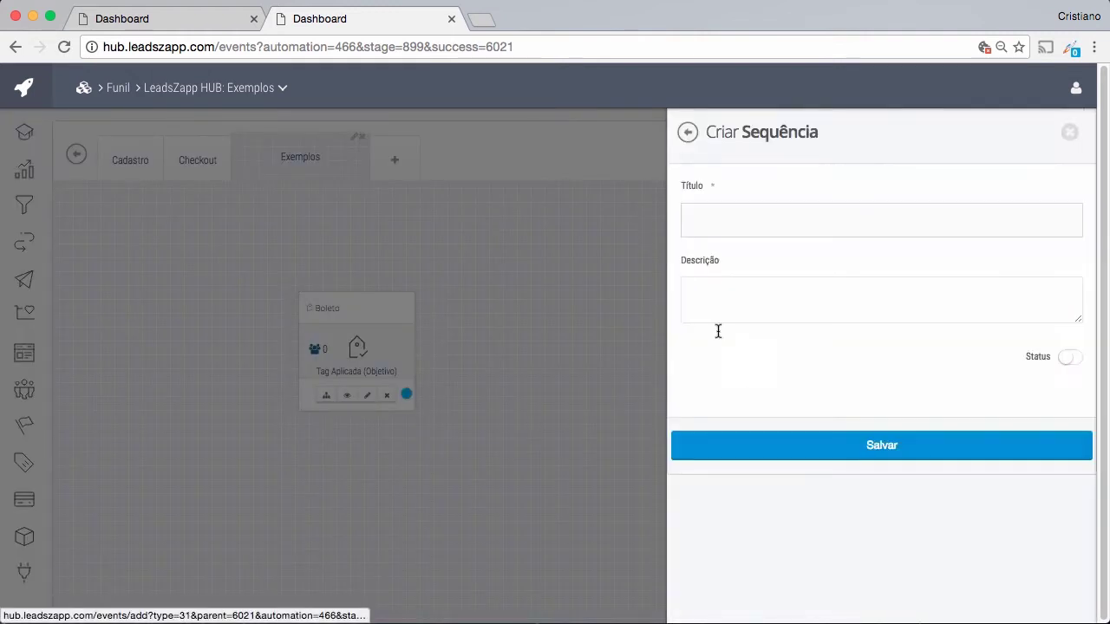
pyautogui.click(702, 219)
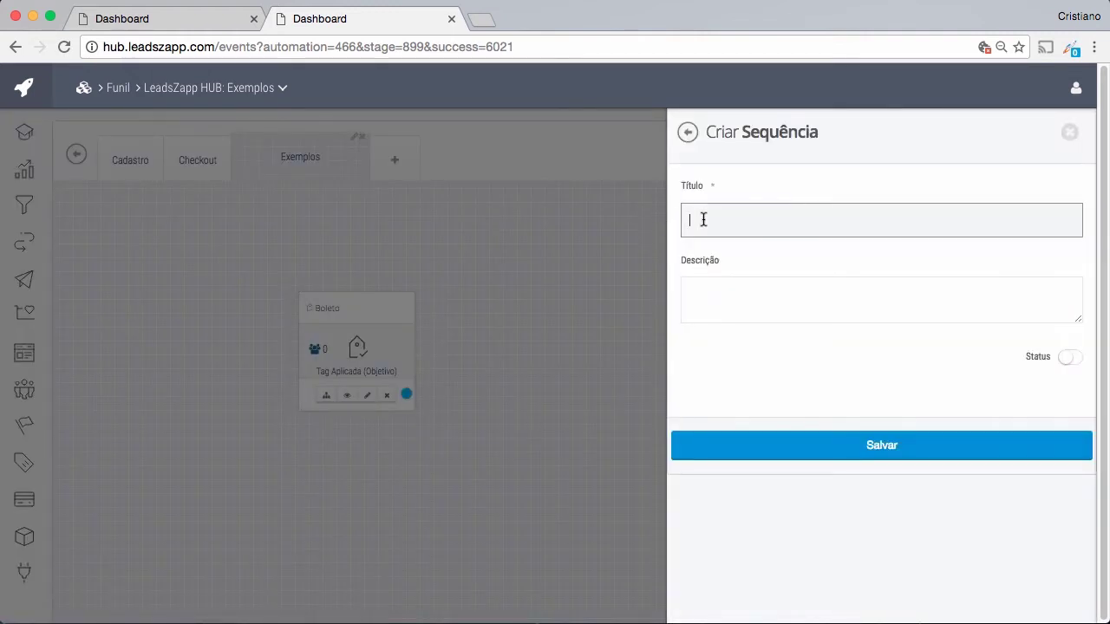
pyautogui.write('Conversão de Boleto')
pyautogui.click(1070, 357)
pyautogui.click(926, 448)
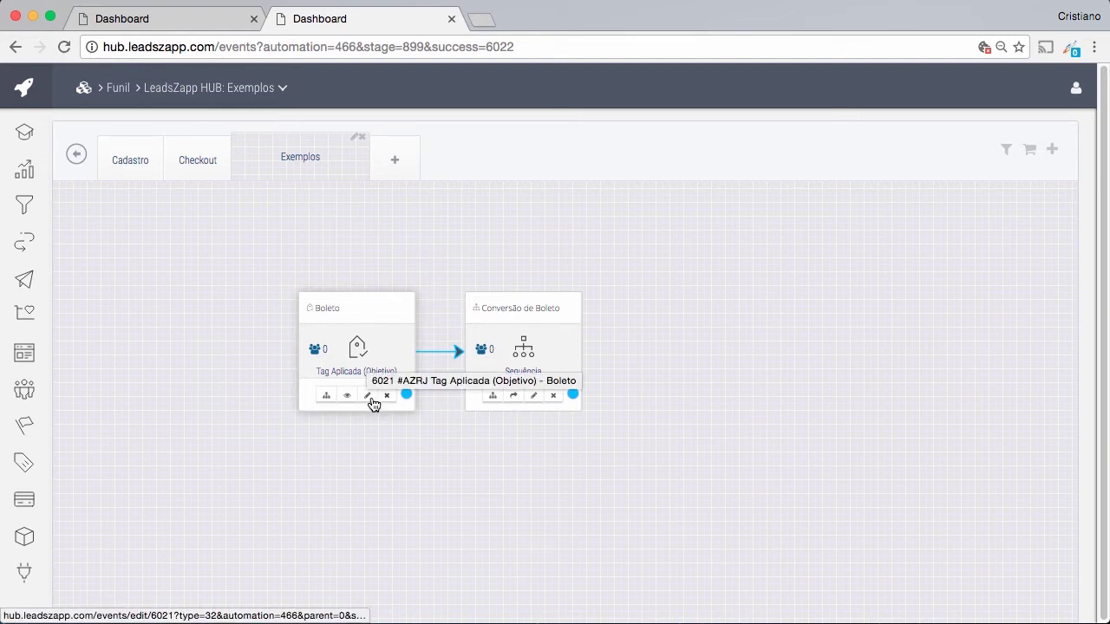
# Check the tag settings of the Boleto event without changing them.
pyautogui.click(526, 394)
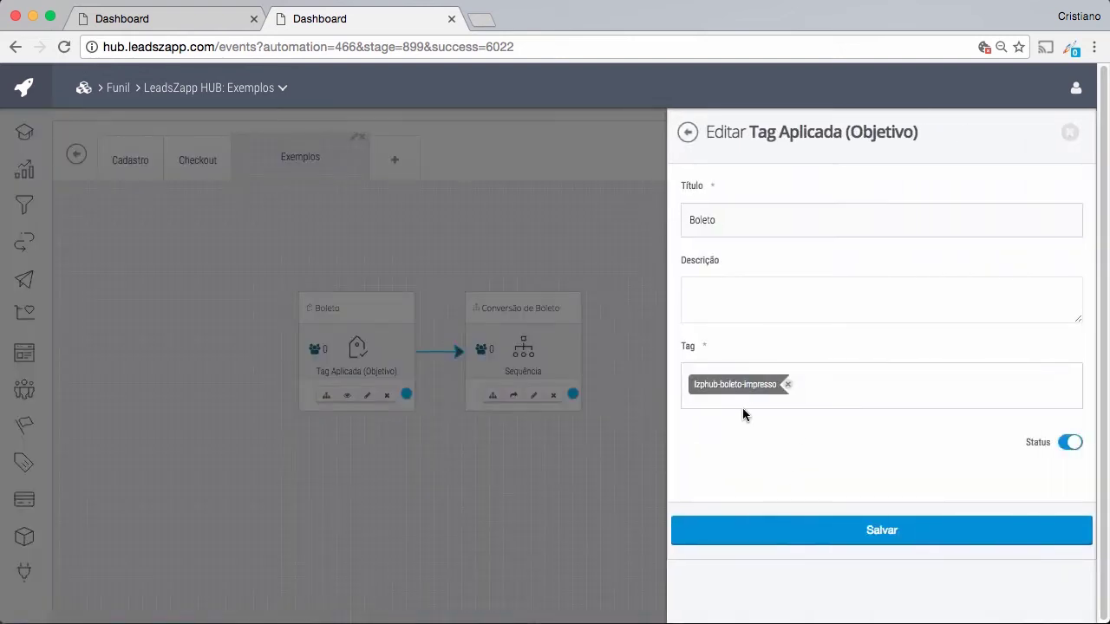
pyautogui.click(1069, 132)
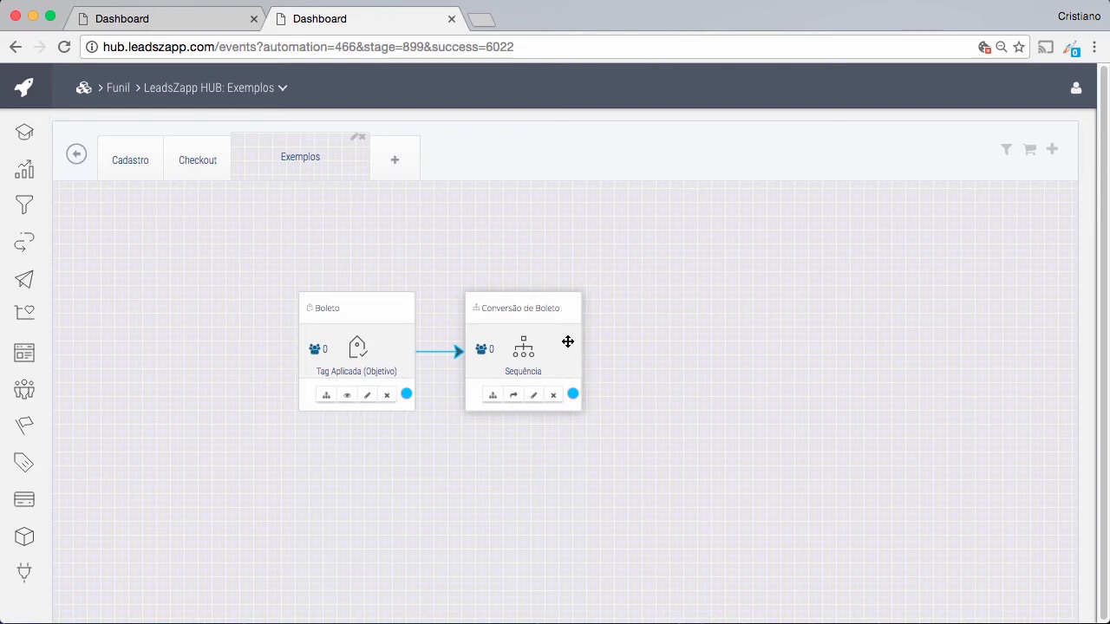
# Add an active Tag Aplicada (Objetivo) event titled Cliente with the tag lzphub-cliente as the follow-up action of the Conversão de Boleto sequence.
pyautogui.click(491, 397)
pyautogui.click(746, 297)
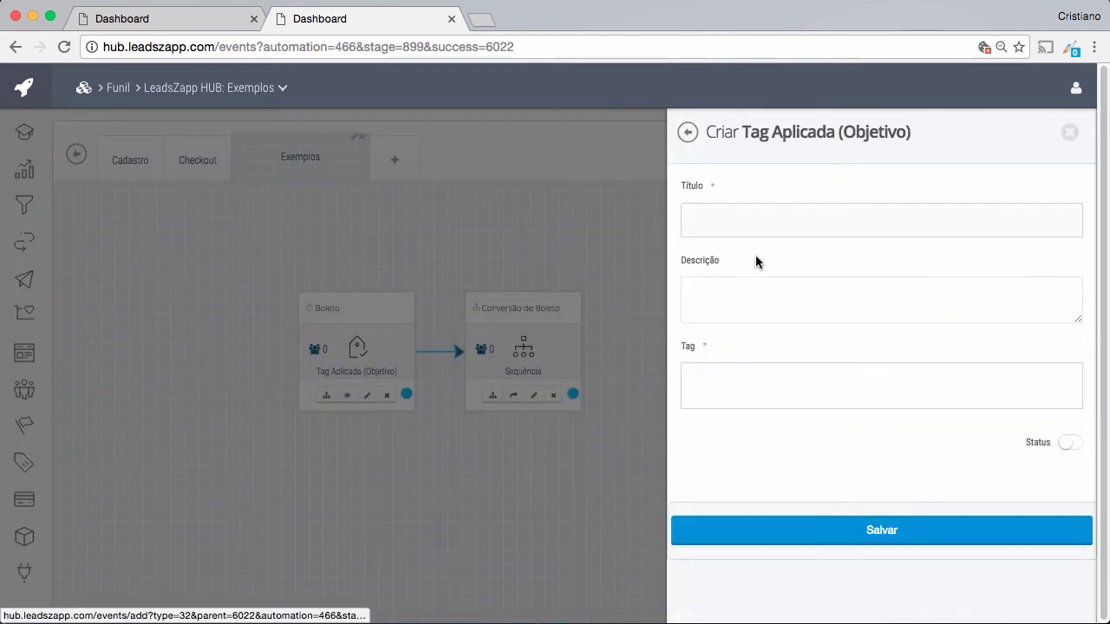
pyautogui.click(749, 217)
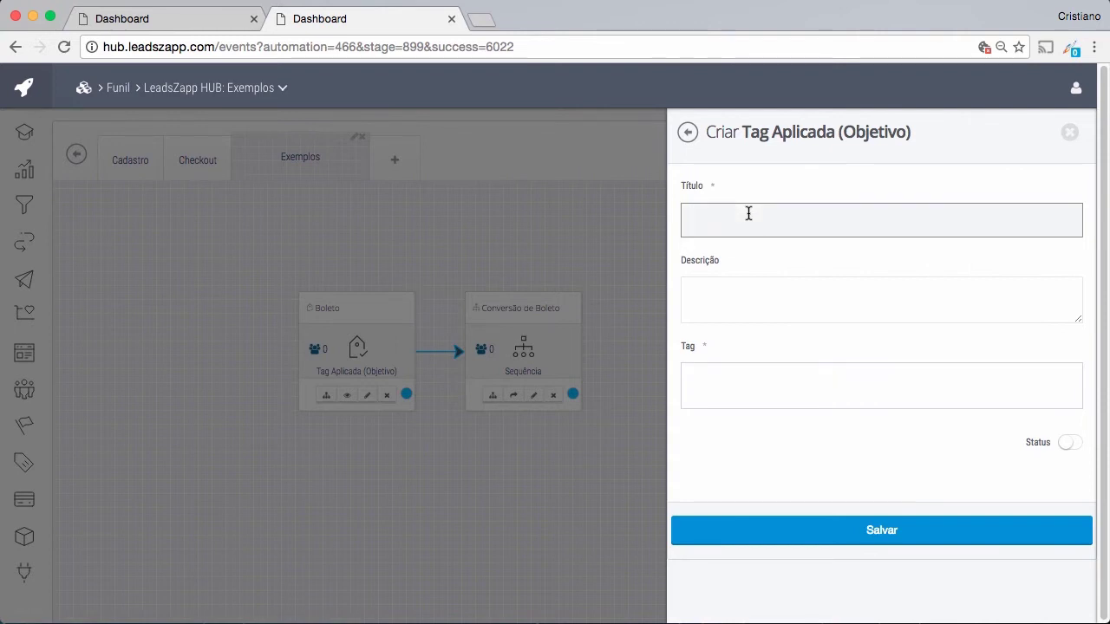
pyautogui.write('Cliente')
pyautogui.press('Tab')
pyautogui.press('Tab')
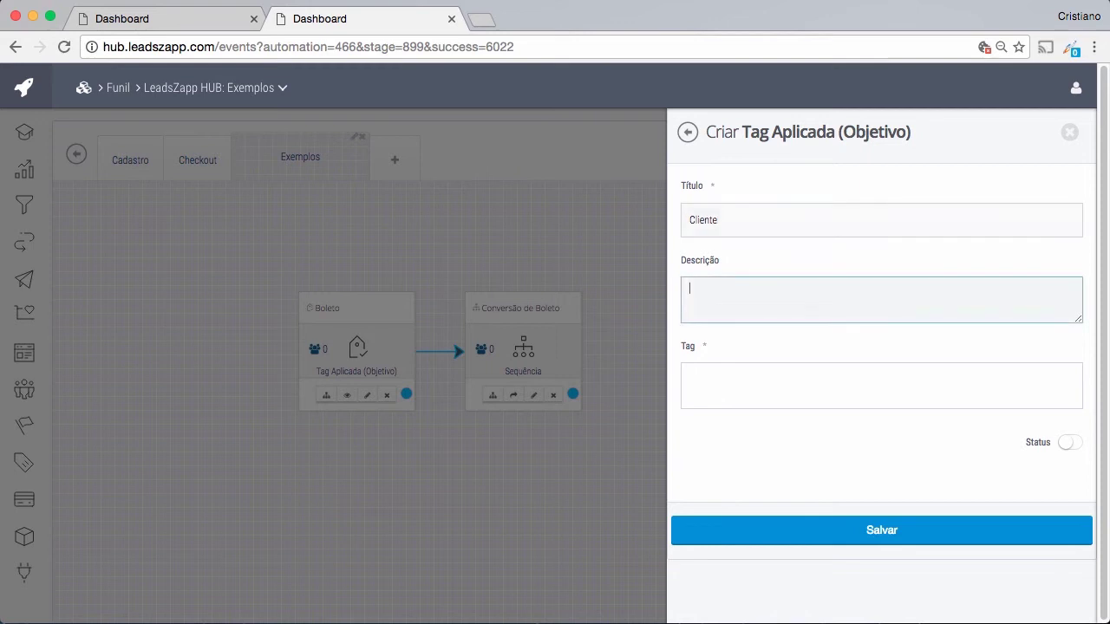
pyautogui.write('lzph')
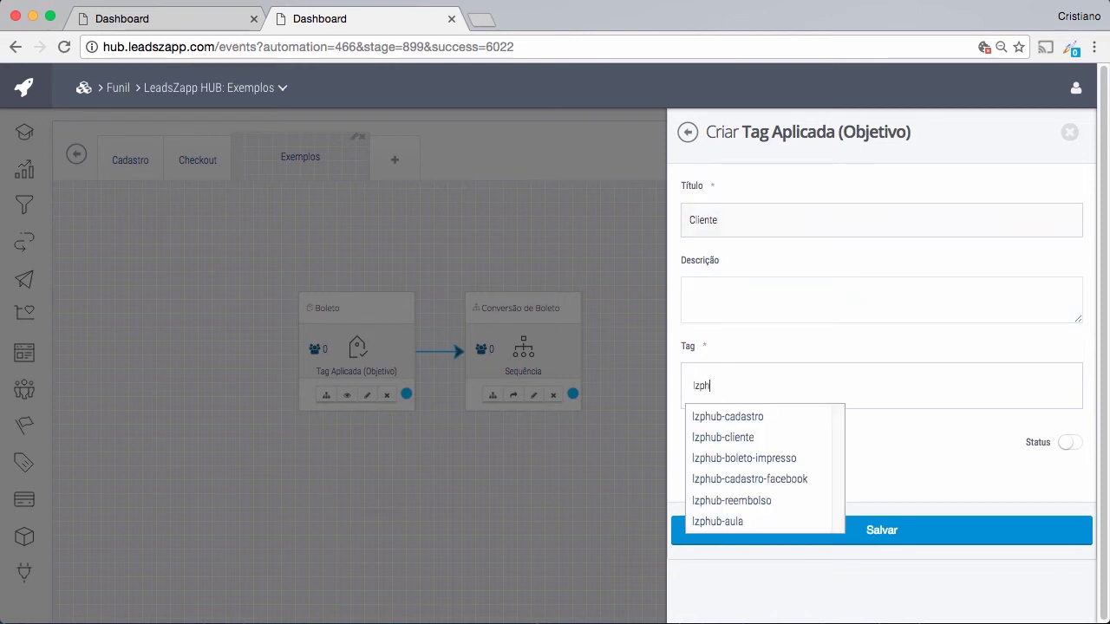
pyautogui.write('ub-cliente')
pyautogui.click(762, 416)
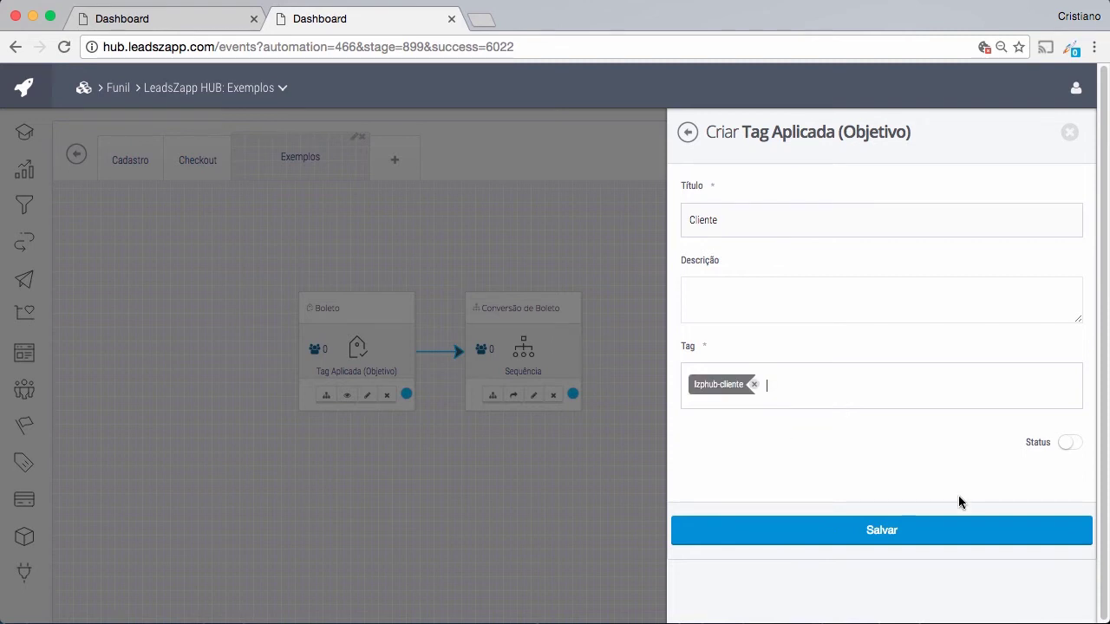
pyautogui.click(1068, 443)
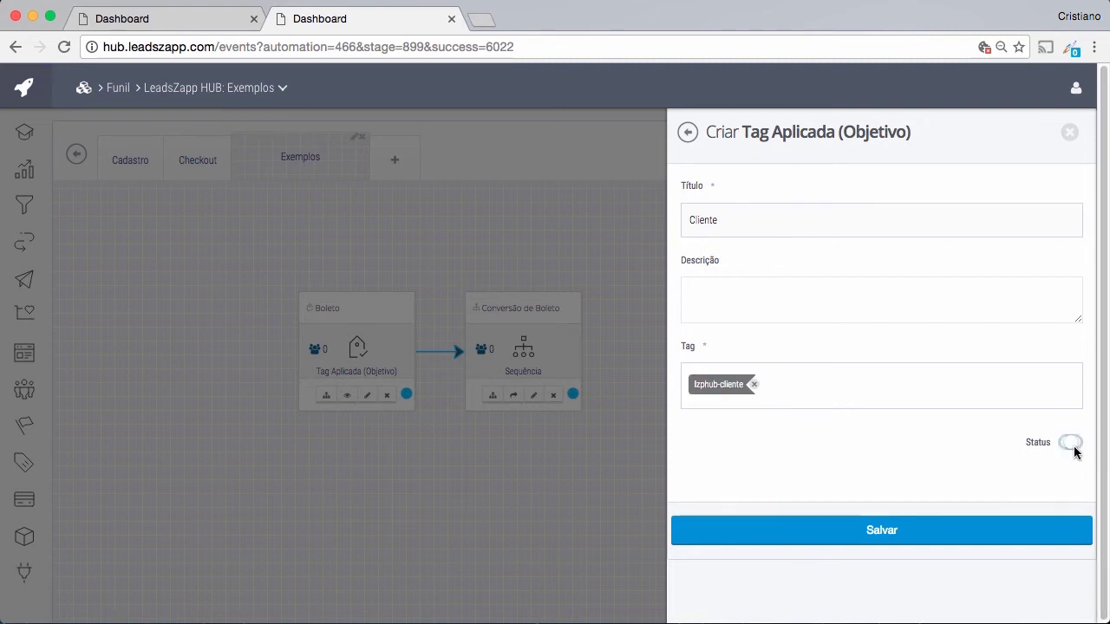
pyautogui.click(978, 538)
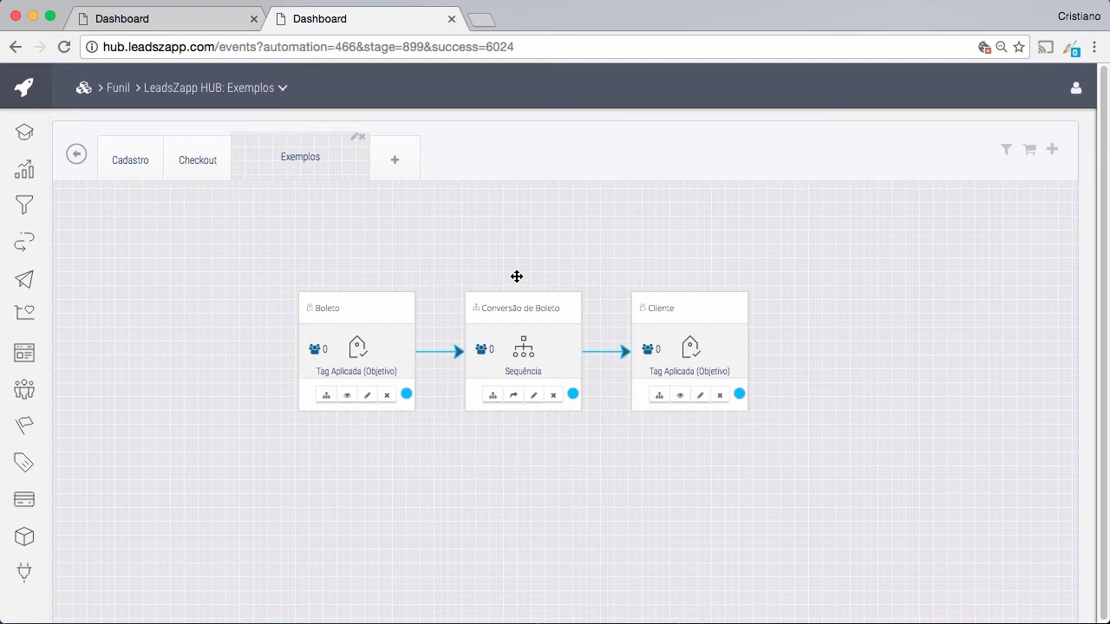
# Check the tag settings of the new Cliente goal in the Exemplos stage without changing them.
pyautogui.click(699, 396)
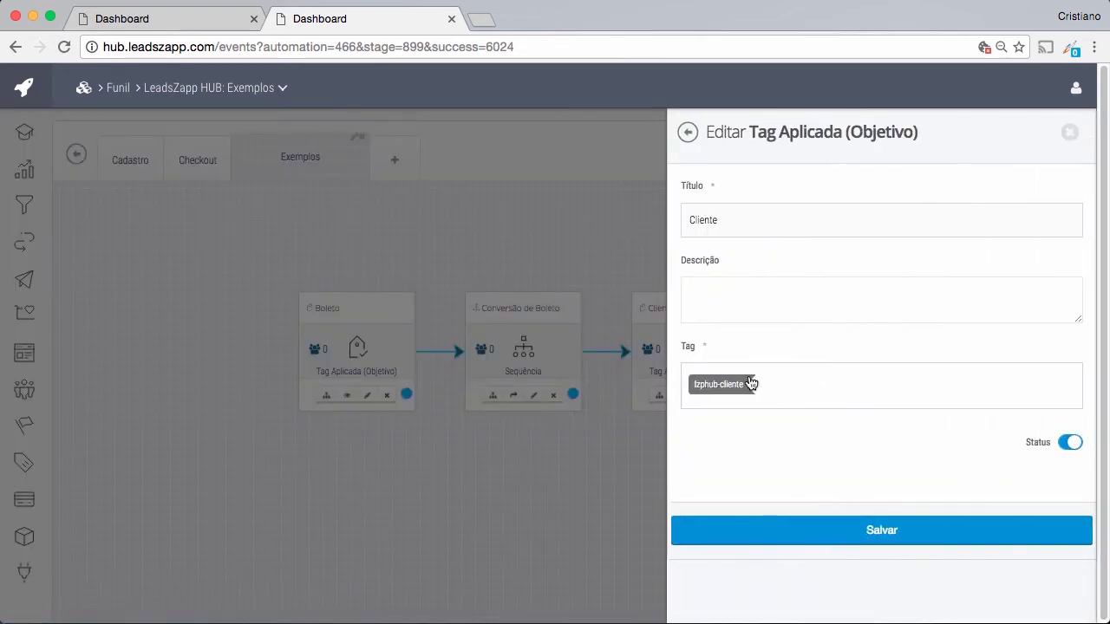
pyautogui.click(687, 133)
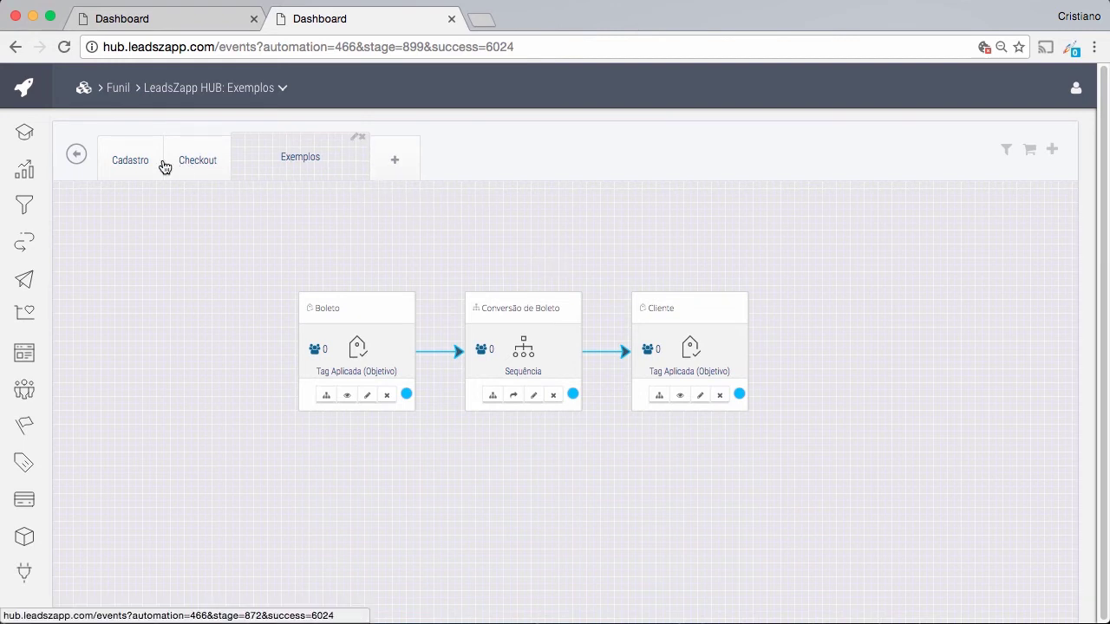
# Examine the events inside the Oferta Principal sequence of the Cadastro stage, then return to that stage.
pyautogui.click(119, 158)
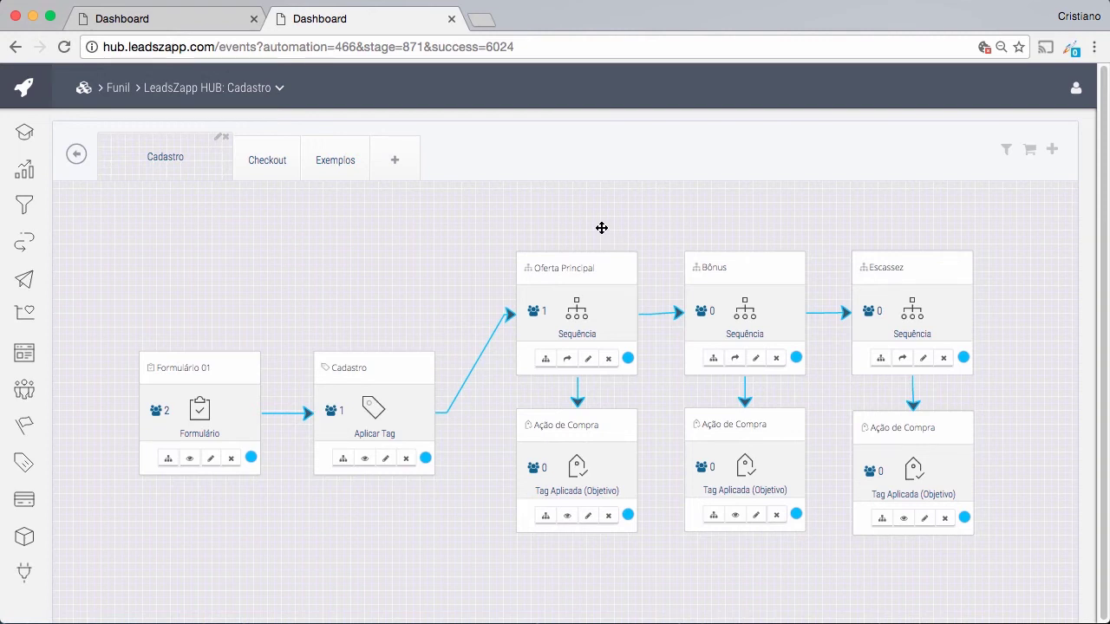
pyautogui.click(569, 358)
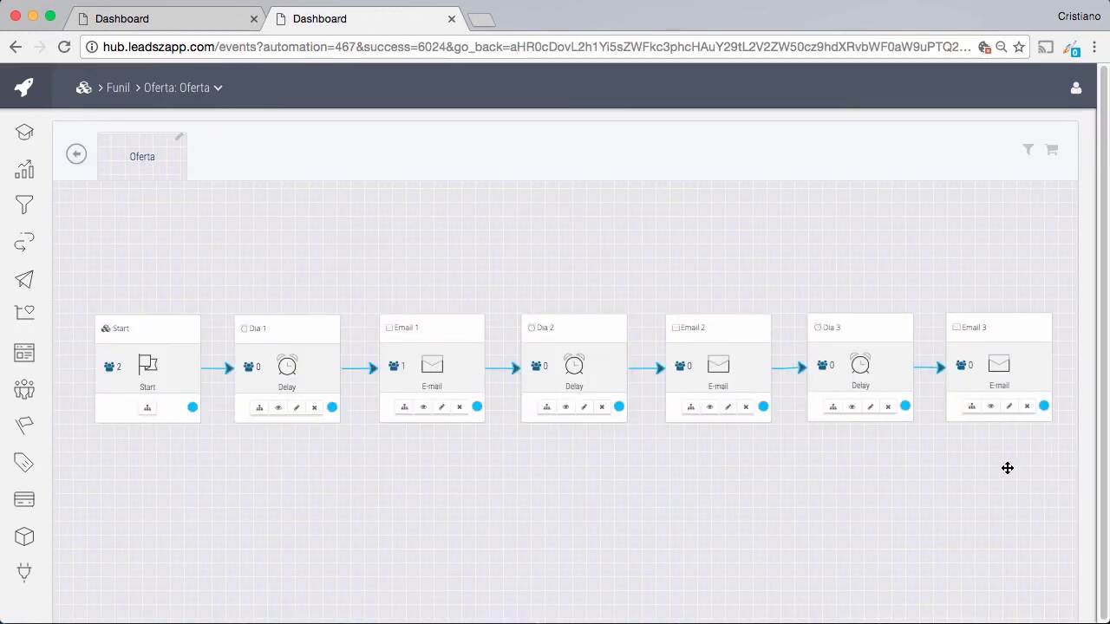
pyautogui.moveTo(1005, 466); pyautogui.dragTo(945, 460)
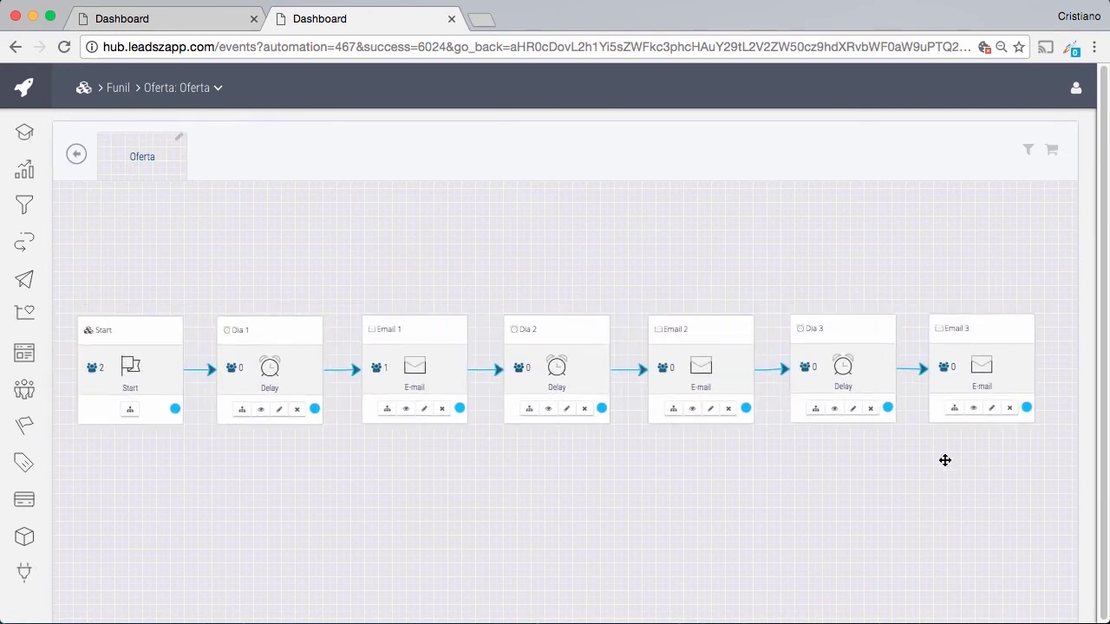
pyautogui.click(76, 153)
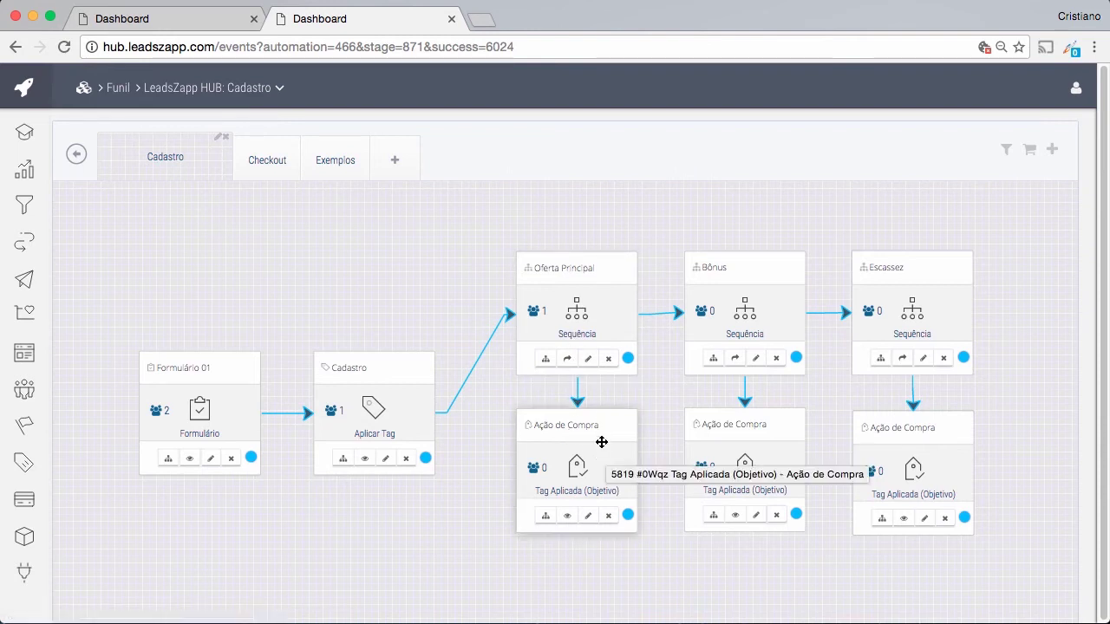
# Inspect the tags that trigger the Ação de Compra goal below the Oferta Principal sequence.
pyautogui.click(588, 520)
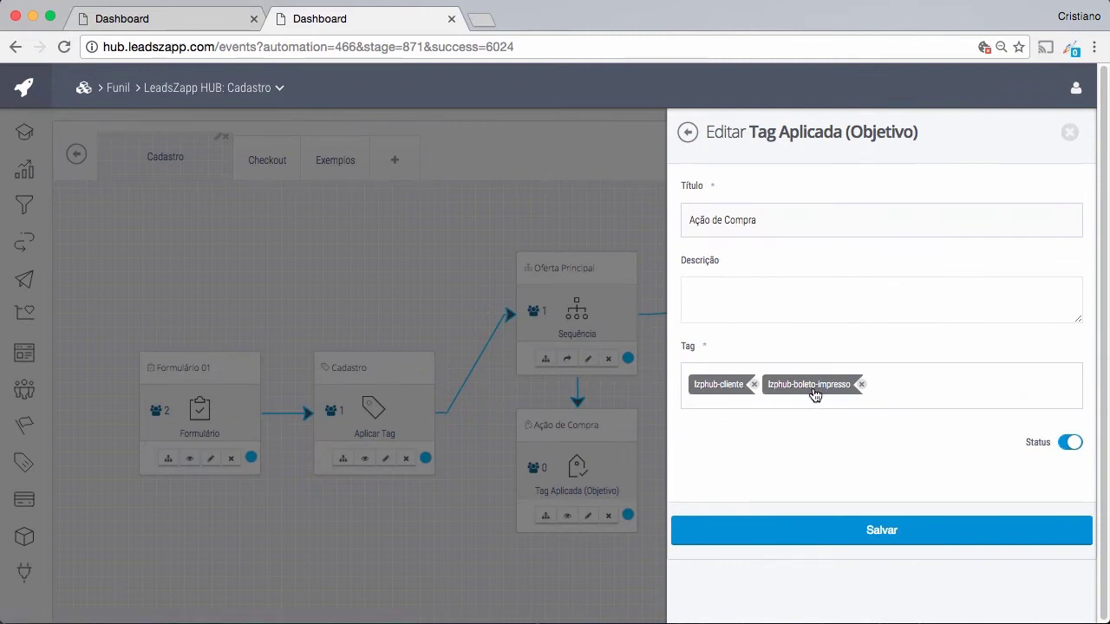
pyautogui.click(1070, 133)
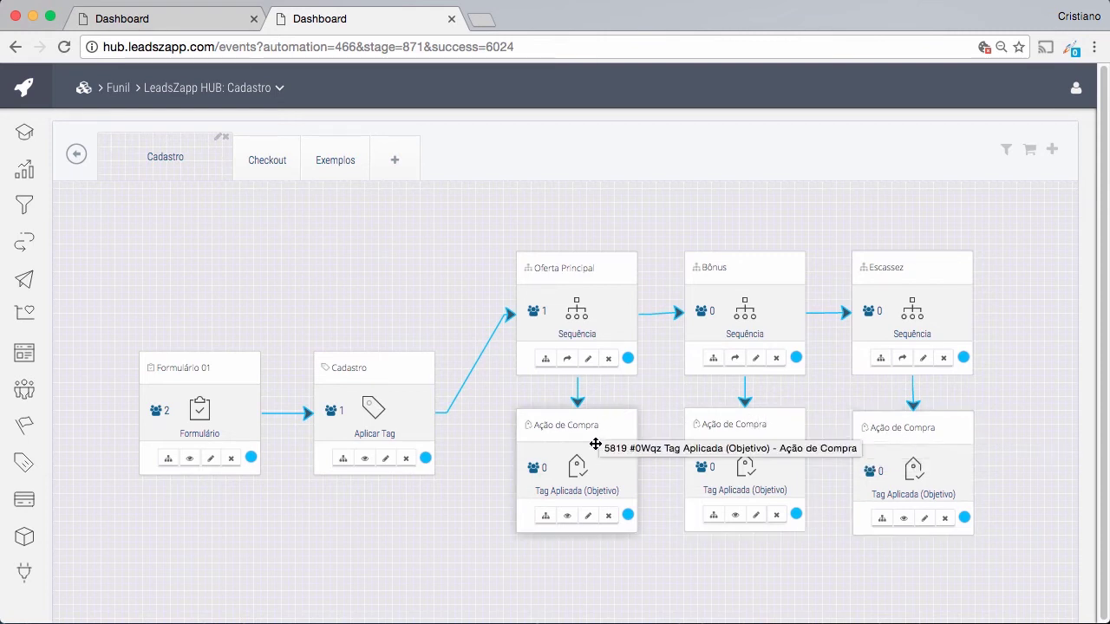
pyautogui.click(588, 515)
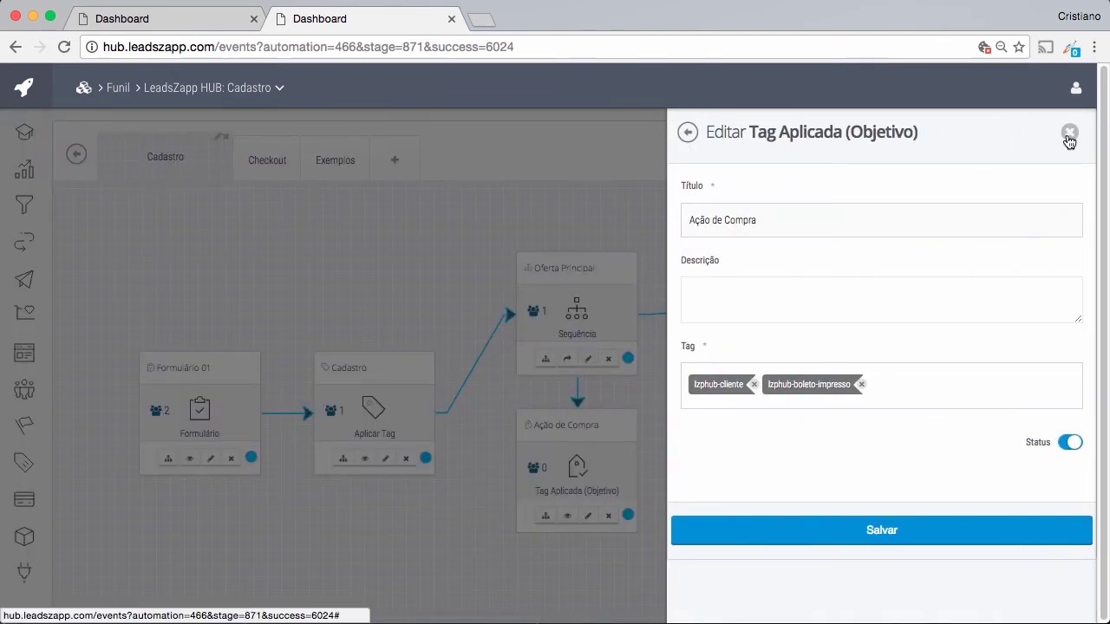
pyautogui.click(1069, 134)
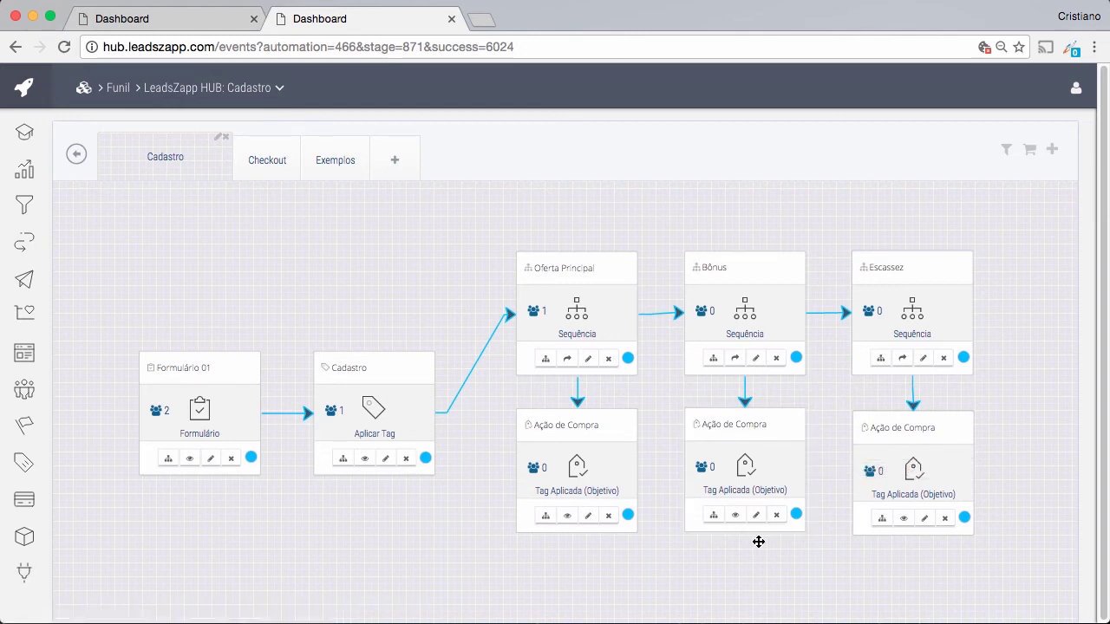
# Review the boleto branch of the Checkout stage, inspecting the settings of its Boleto Impresso condition, Boleto tag action and Cliente goal.
pyautogui.click(260, 165)
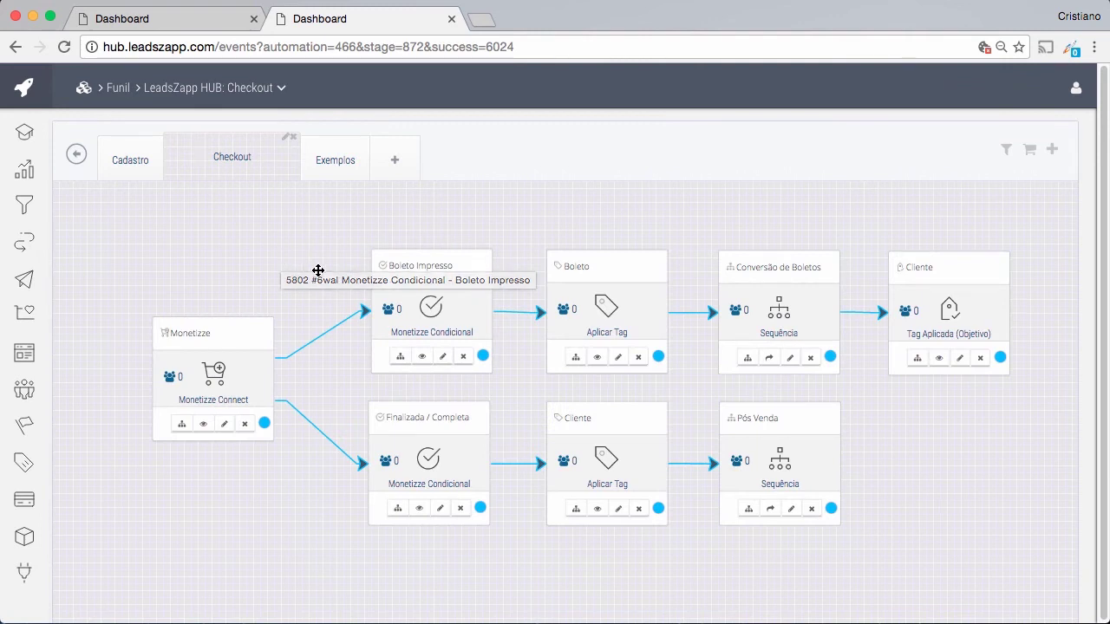
pyautogui.moveTo(318, 270); pyautogui.dragTo(296, 263)
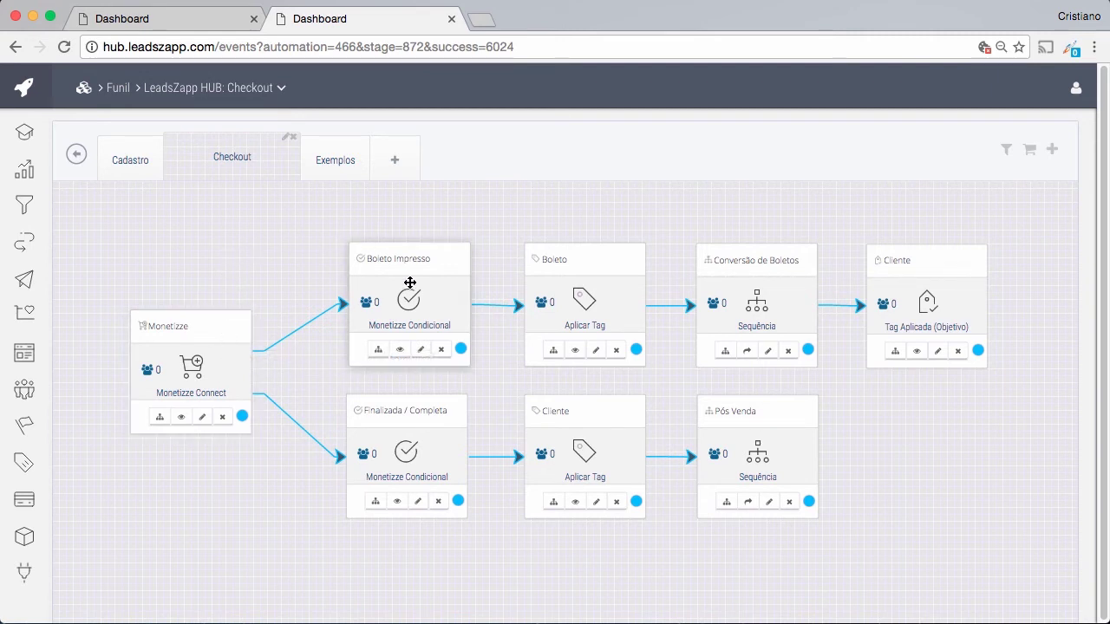
pyautogui.click(420, 350)
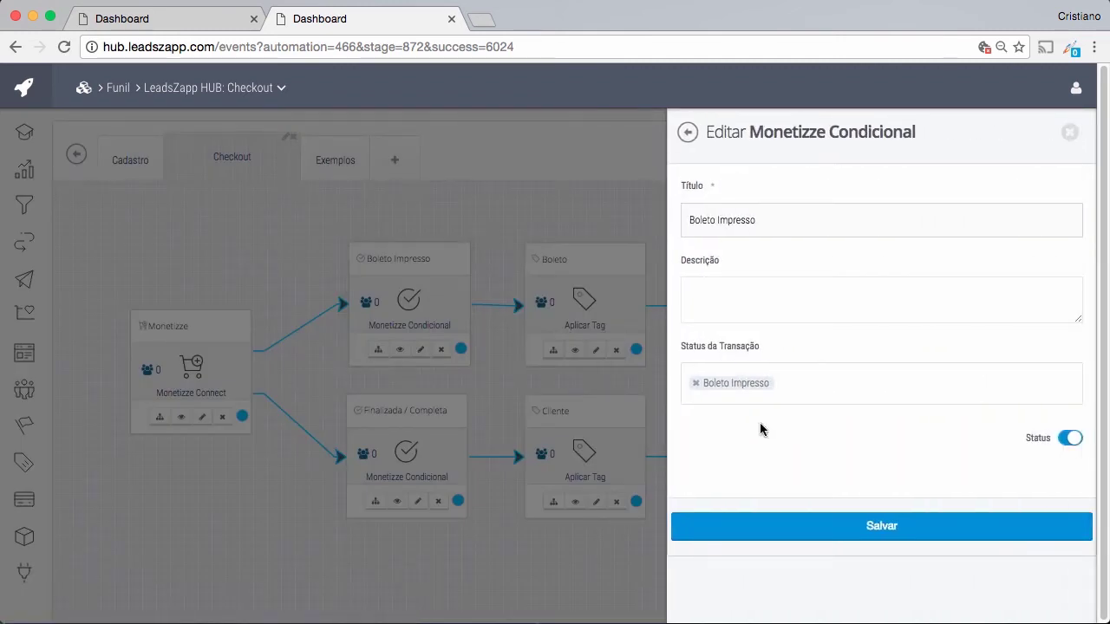
pyautogui.click(1069, 132)
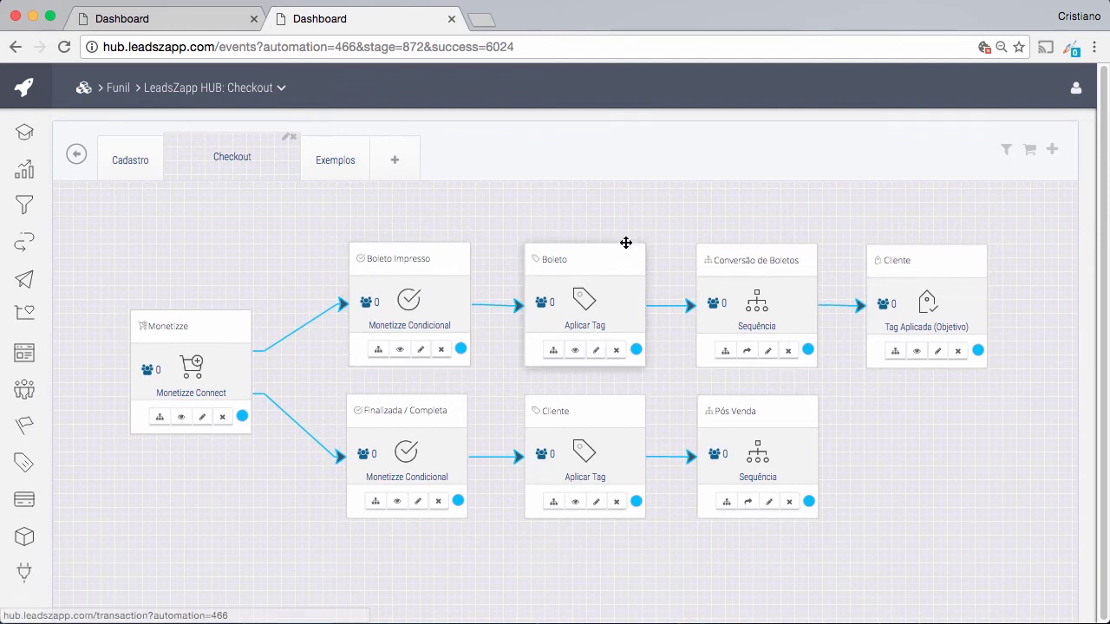
pyautogui.click(596, 352)
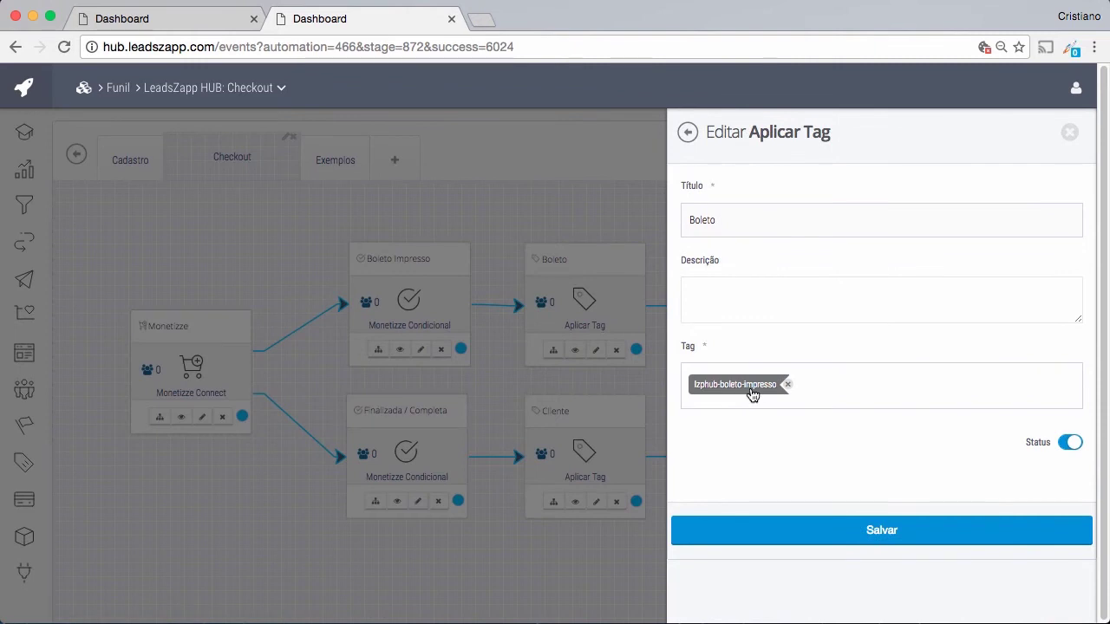
pyautogui.click(1069, 132)
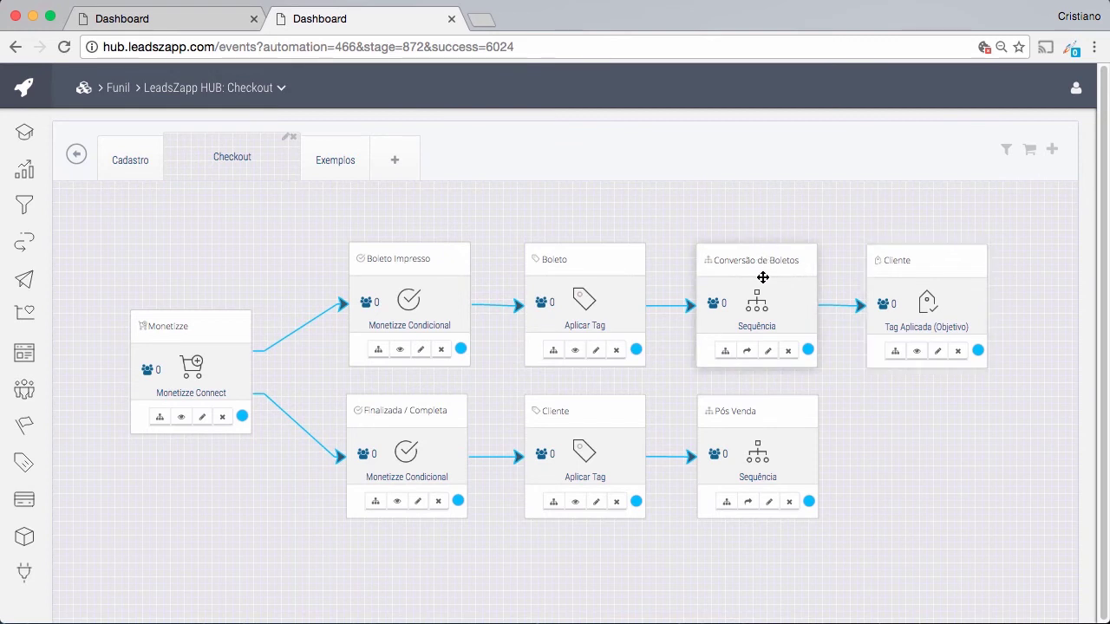
pyautogui.click(937, 351)
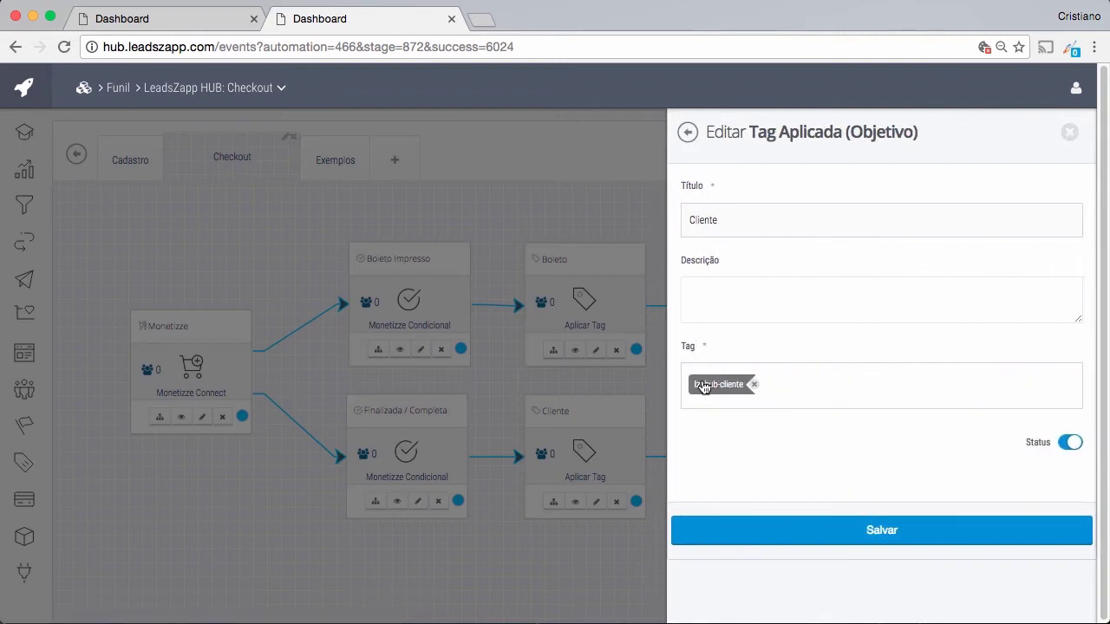
pyautogui.click(1074, 132)
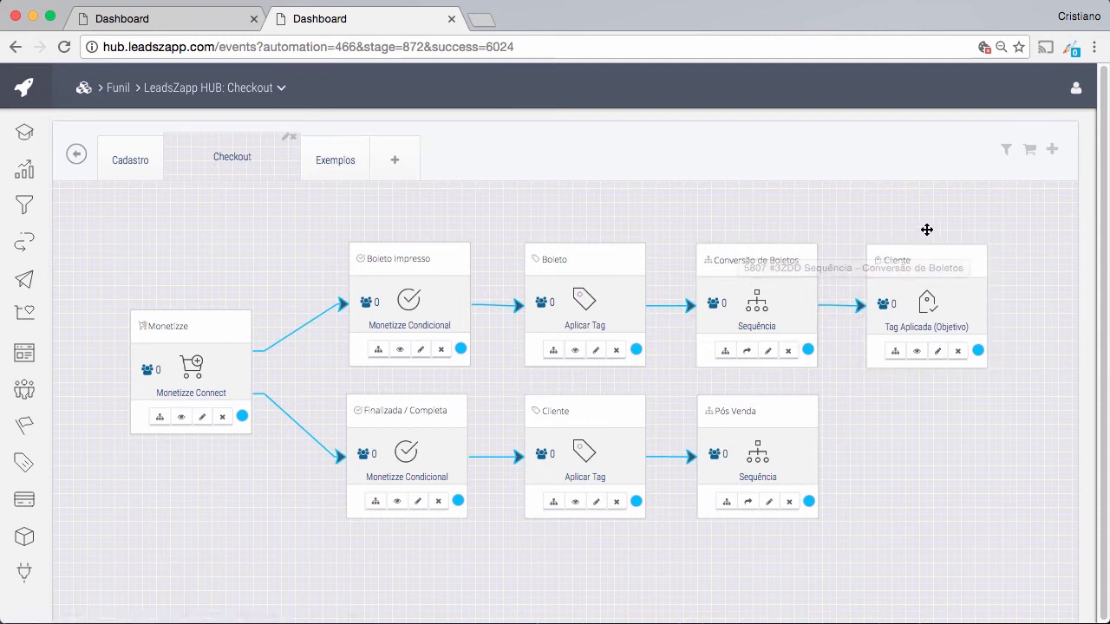
# Inspect the settings of the Finalizada / Completa condition and its Cliente tag action in the Checkout stage.
pyautogui.click(418, 502)
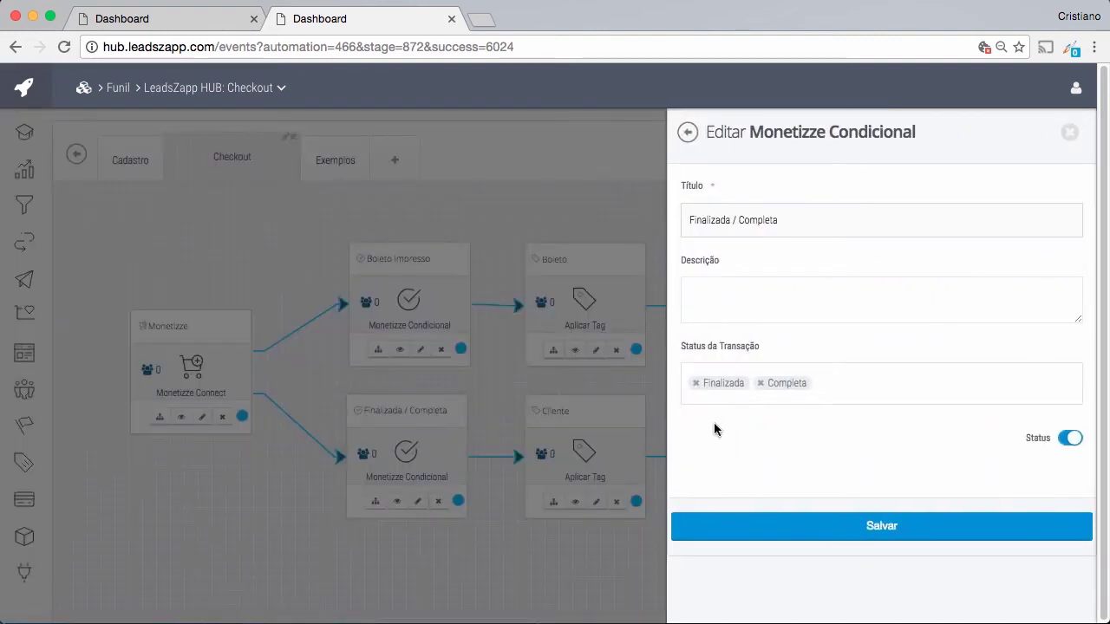
pyautogui.click(1070, 132)
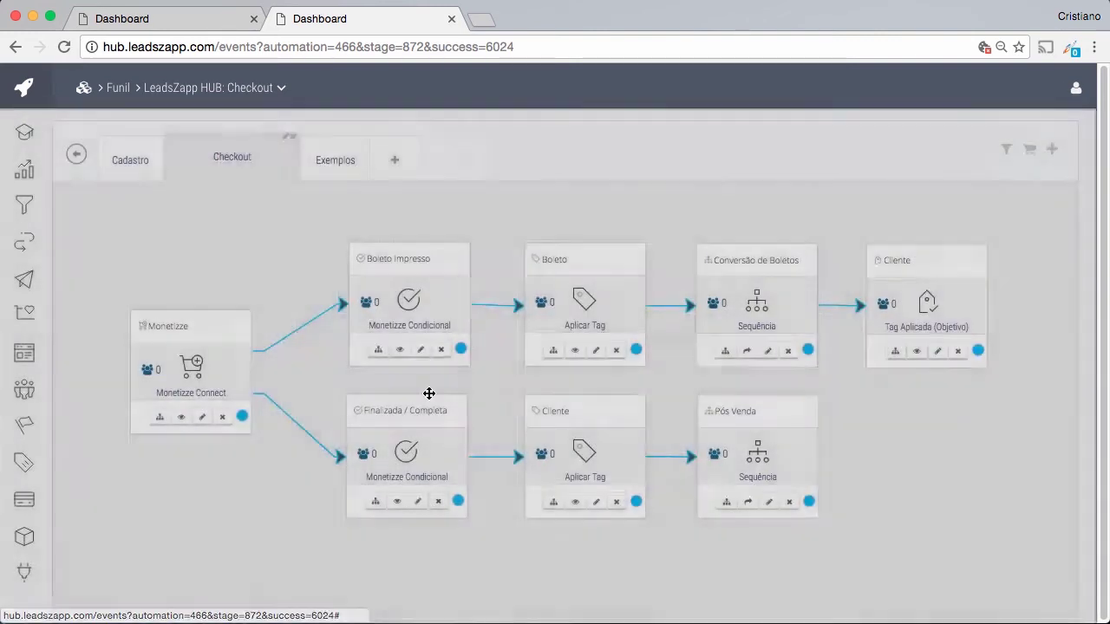
pyautogui.click(596, 509)
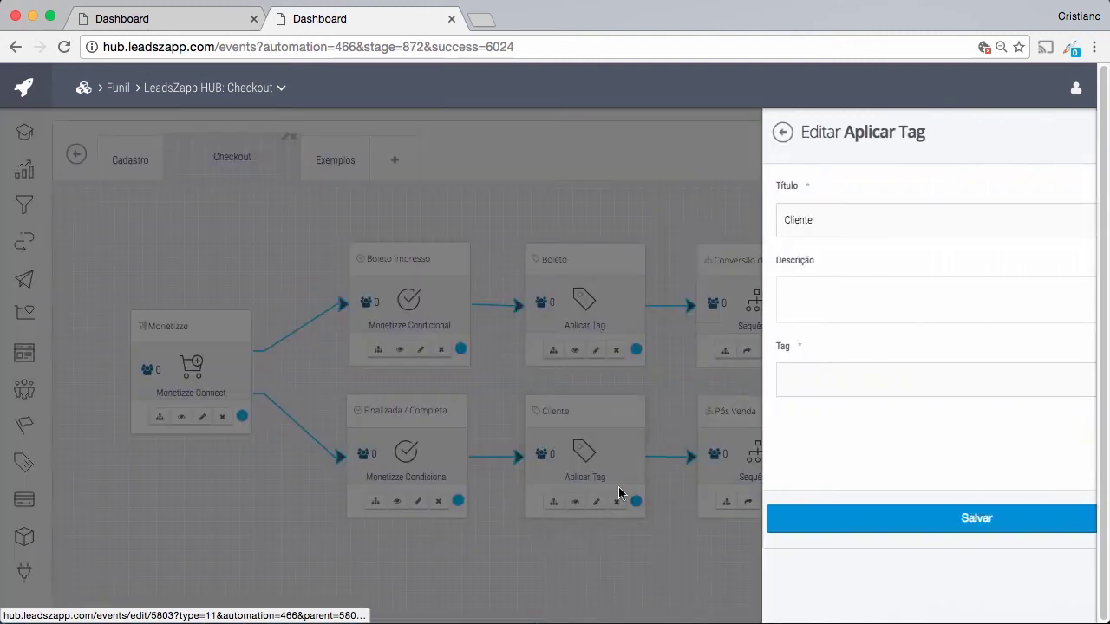
pyautogui.click(1070, 132)
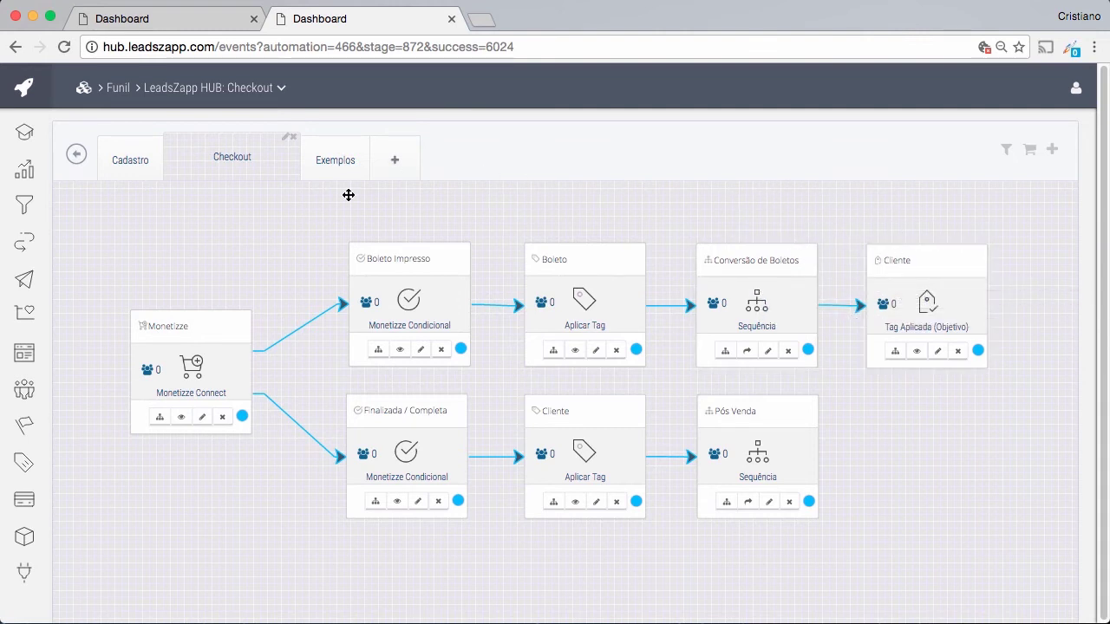
# Return to the funnel list and create an active funnel titled LeadsZapp HUB.
pyautogui.click(76, 154)
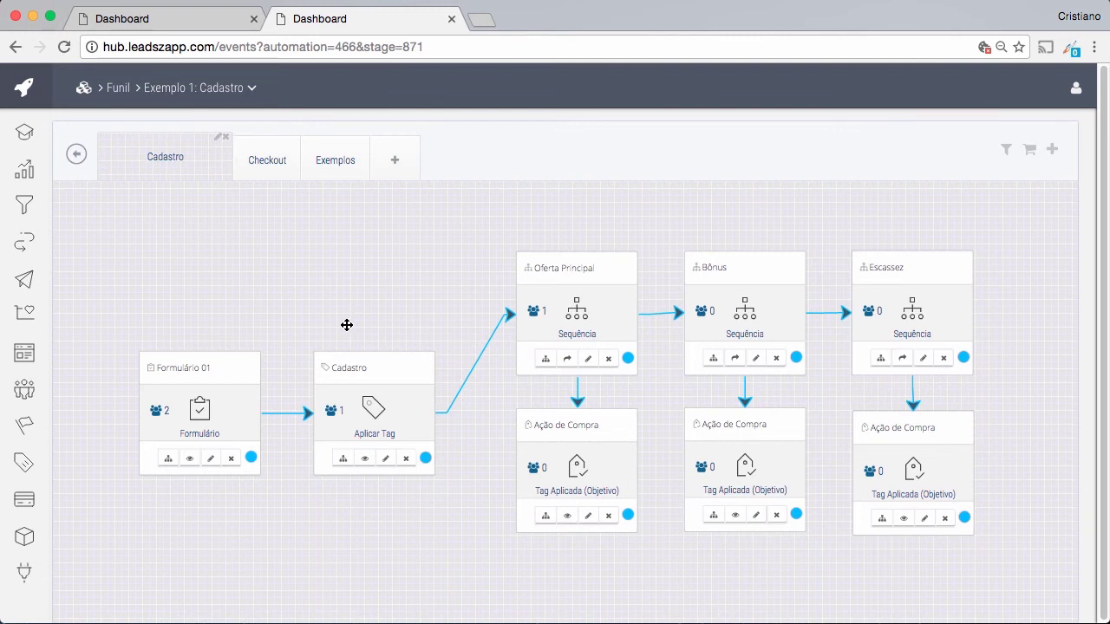
pyautogui.click(29, 209)
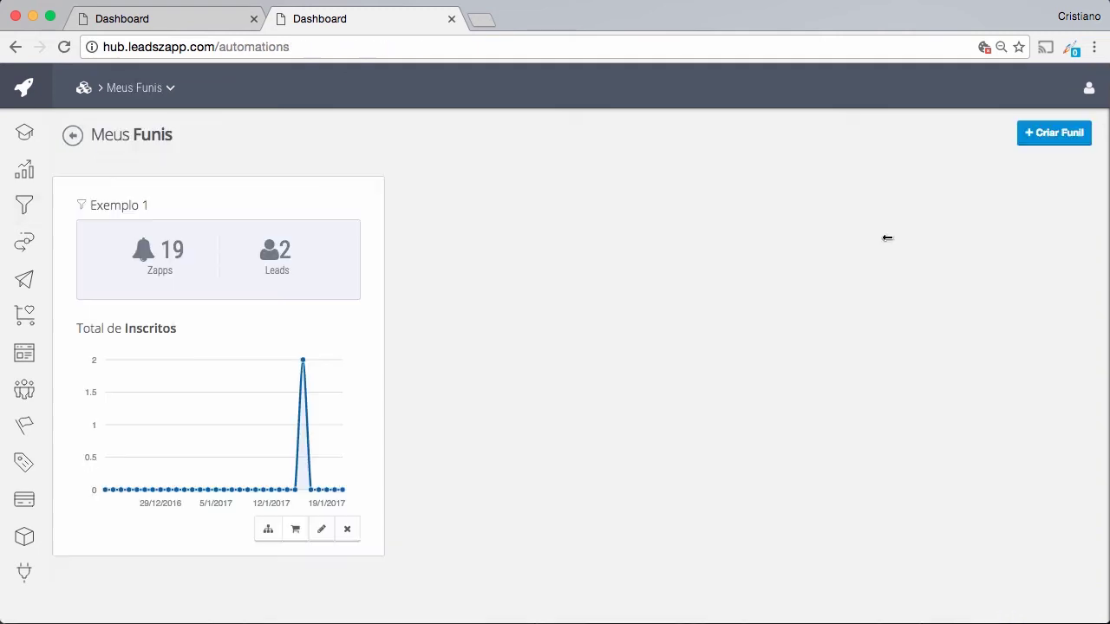
pyautogui.click(1040, 136)
pyautogui.click(438, 206)
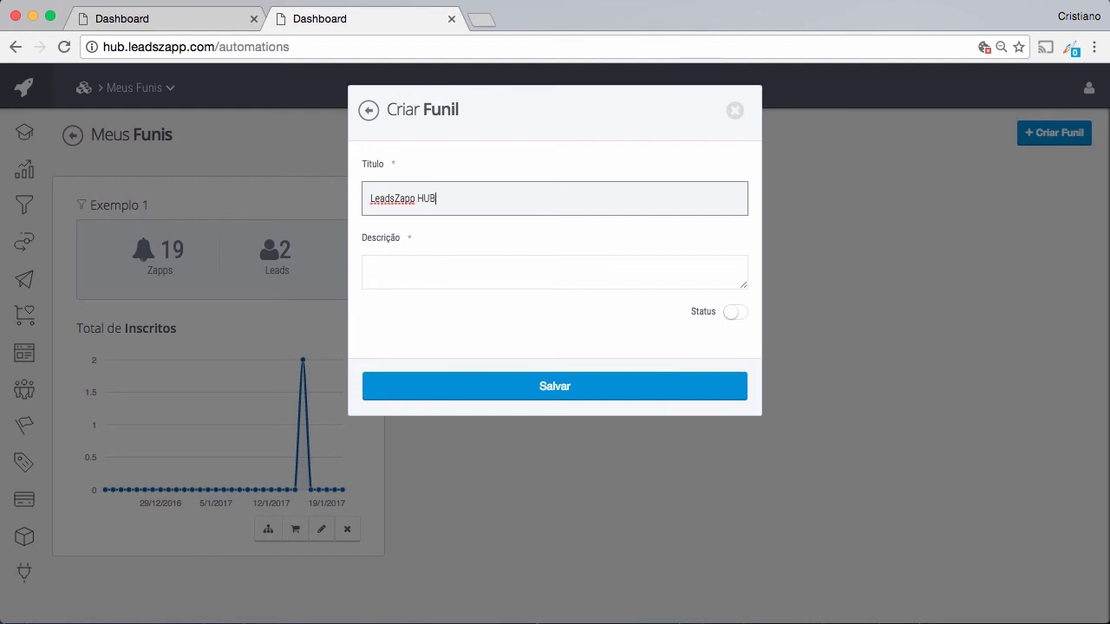
pyautogui.click(737, 318)
pyautogui.click(612, 388)
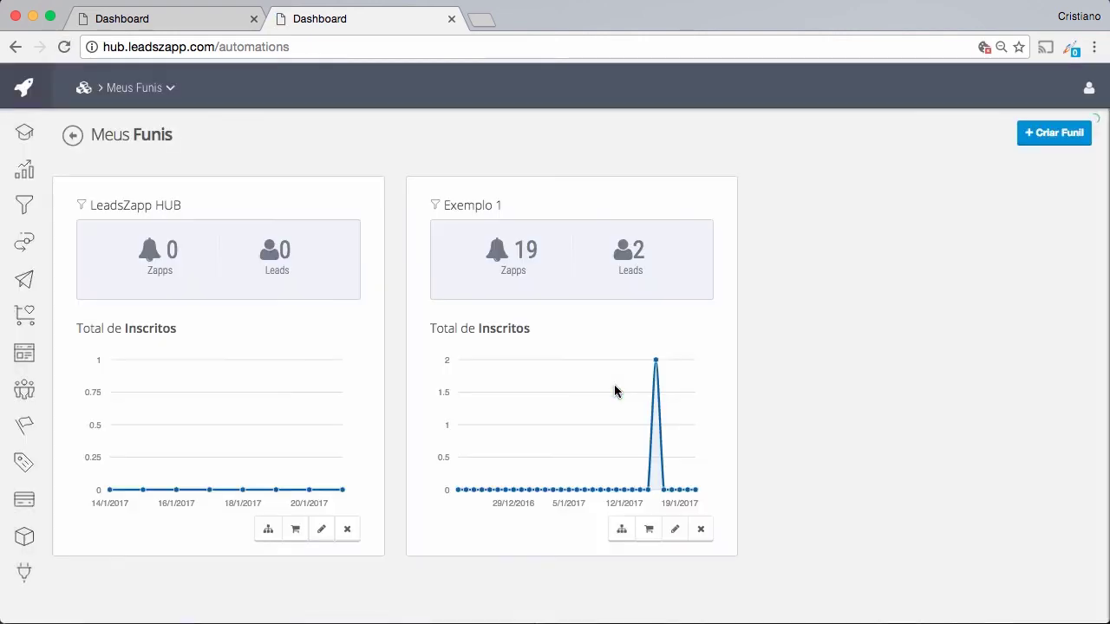
pyautogui.click(268, 529)
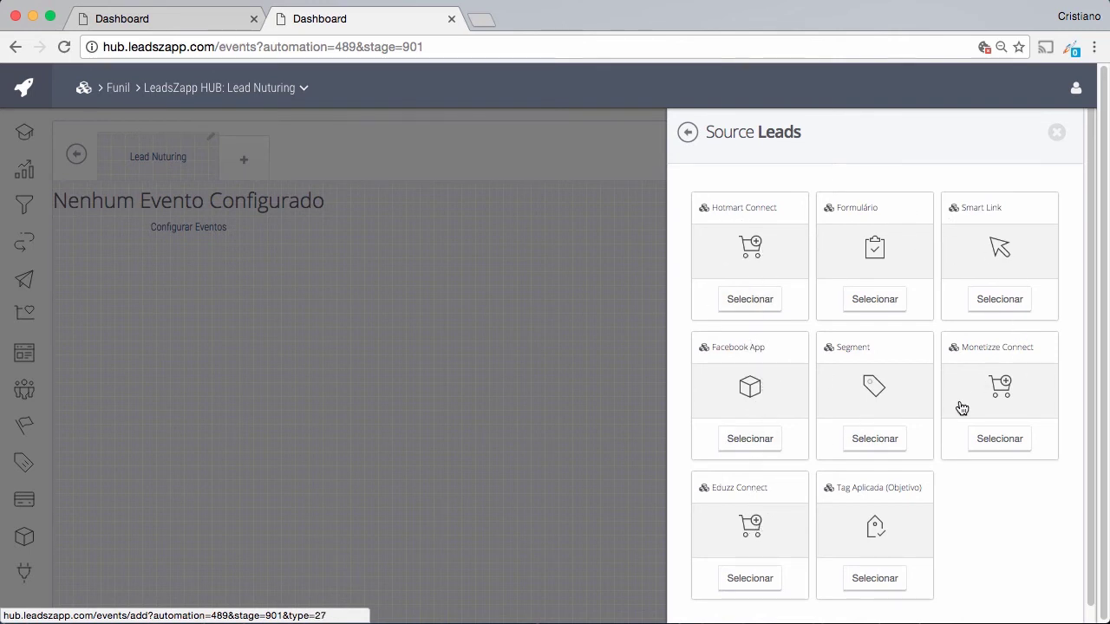
pyautogui.click(891, 304)
pyautogui.click(772, 228)
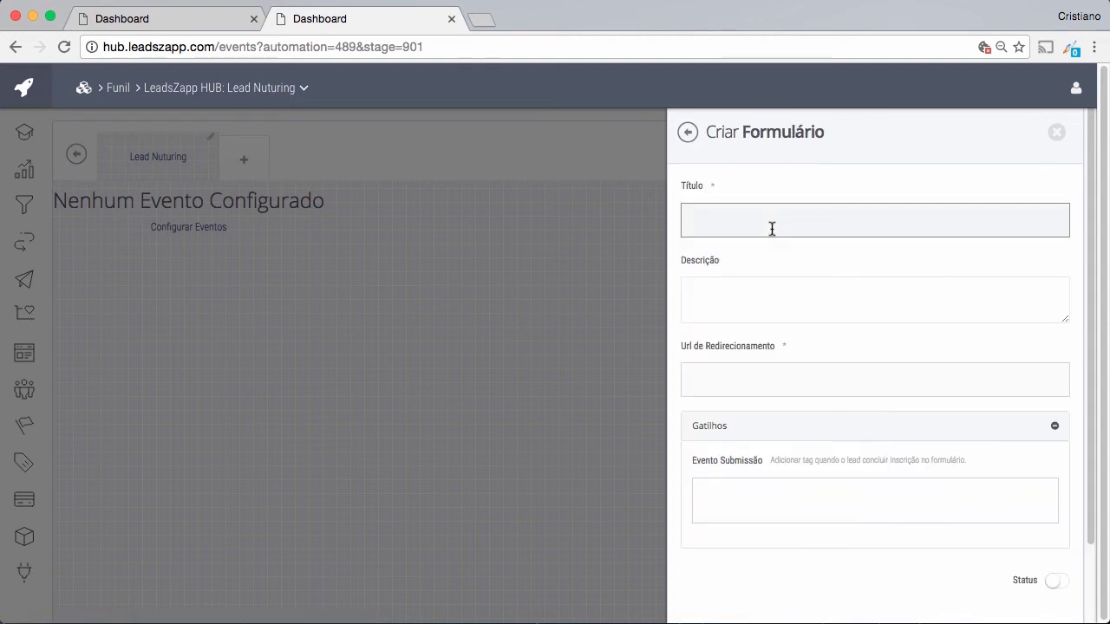
pyautogui.write('Formulário 01')
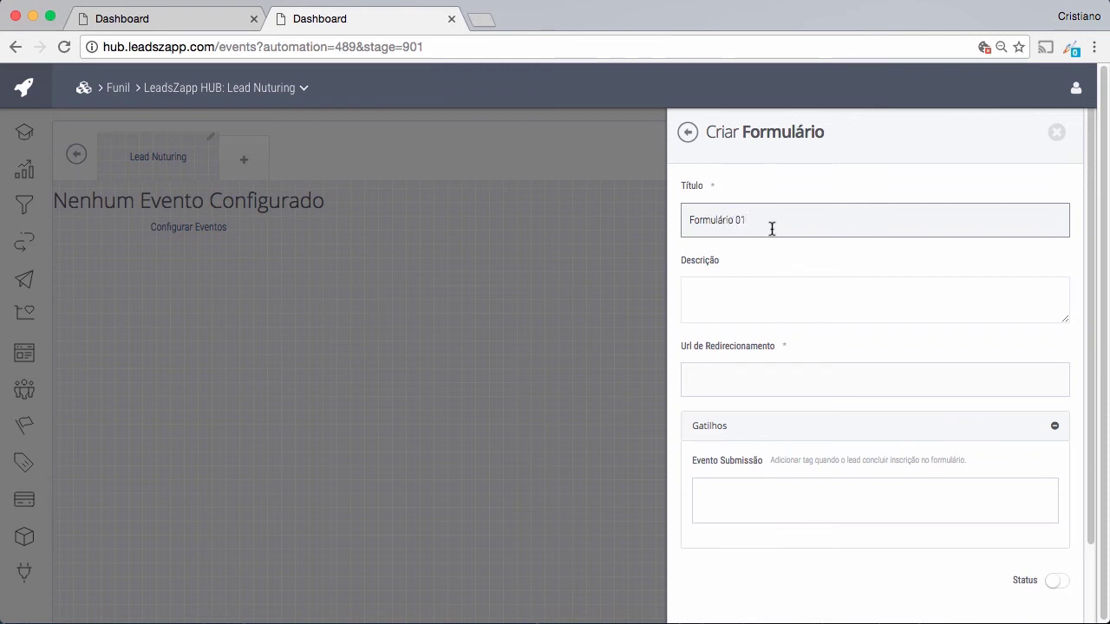
pyautogui.click(750, 374)
pyautogui.write('h')
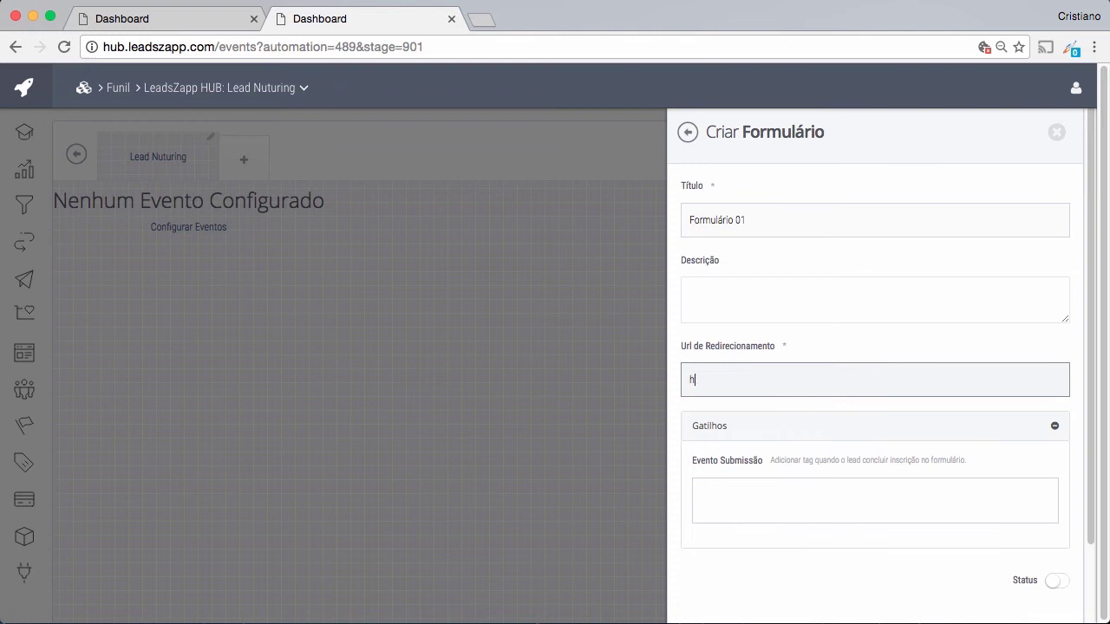
pyautogui.write('ttp://l')
pyautogui.write('eadszapp.com')
pyautogui.scroll(-2, 889, 407)
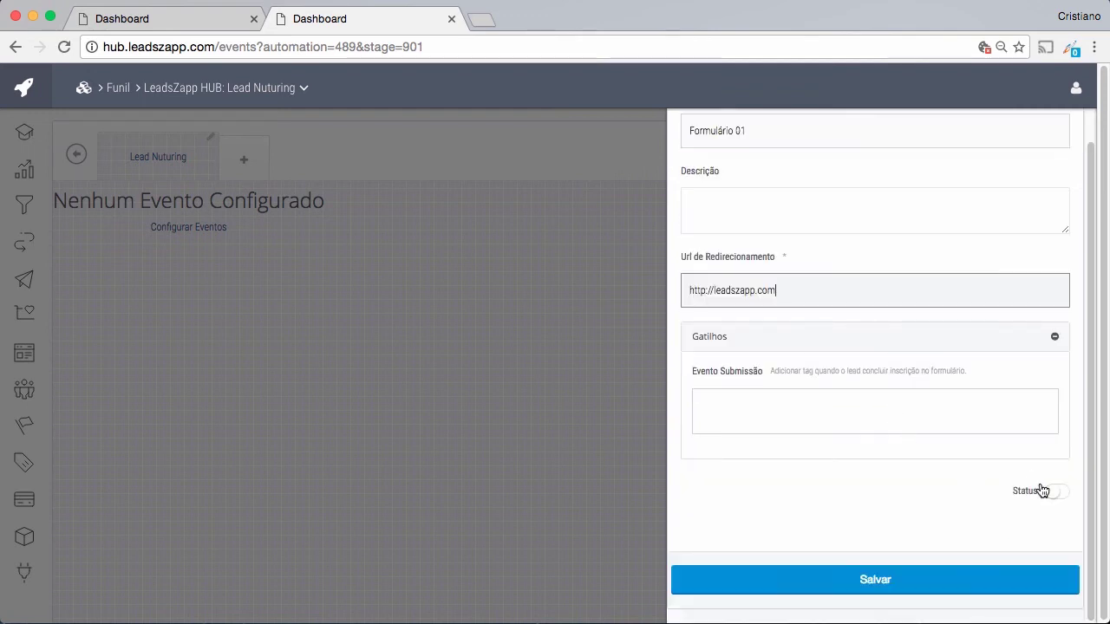
pyautogui.click(1051, 493)
pyautogui.click(911, 583)
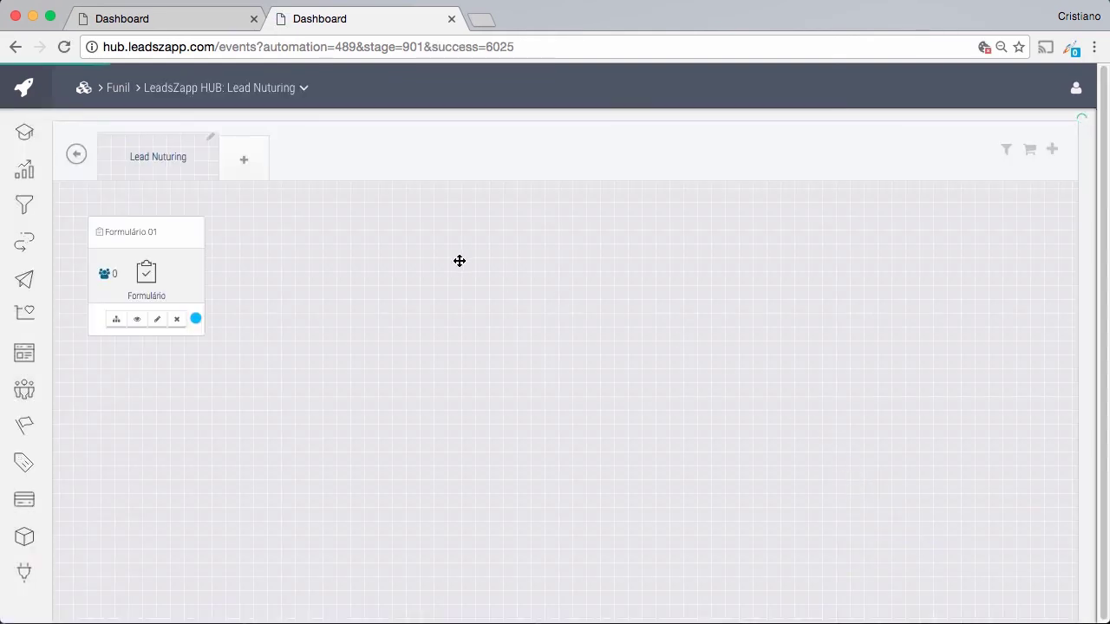
pyautogui.moveTo(166, 252); pyautogui.dragTo(255, 315)
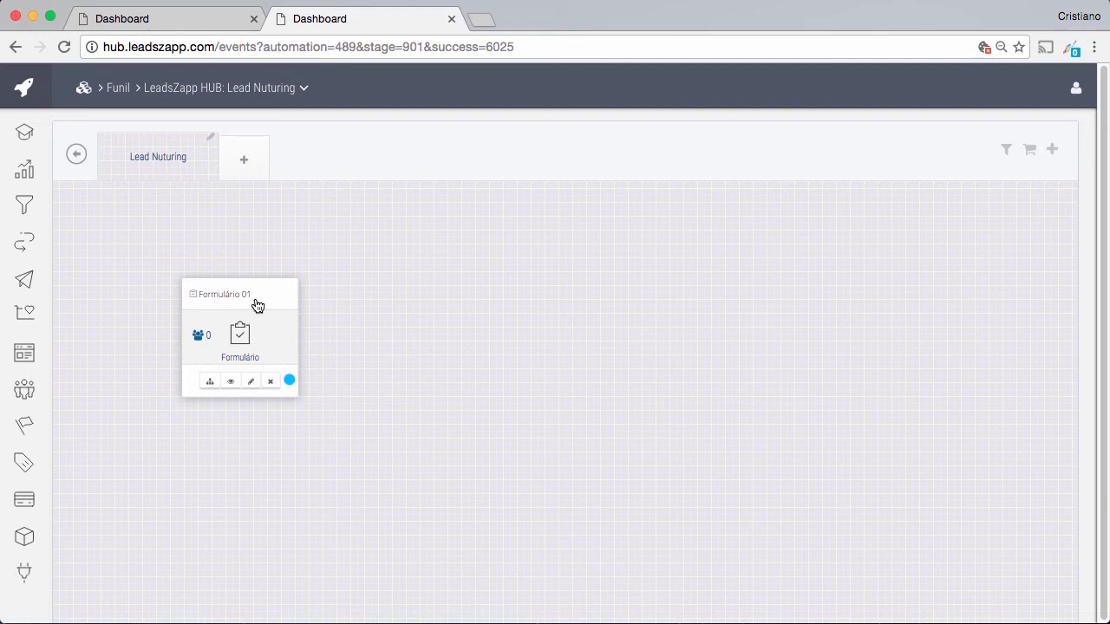
# Examine the HTML form code provided for Formulário 01.
pyautogui.click(231, 383)
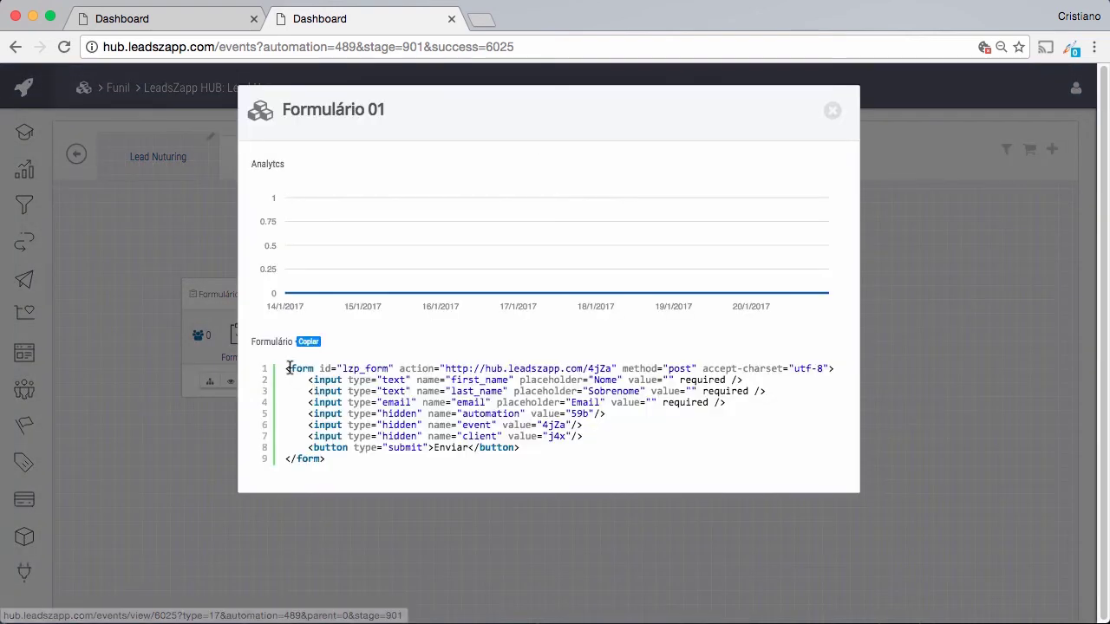
pyautogui.moveTo(318, 371); pyautogui.dragTo(355, 456)
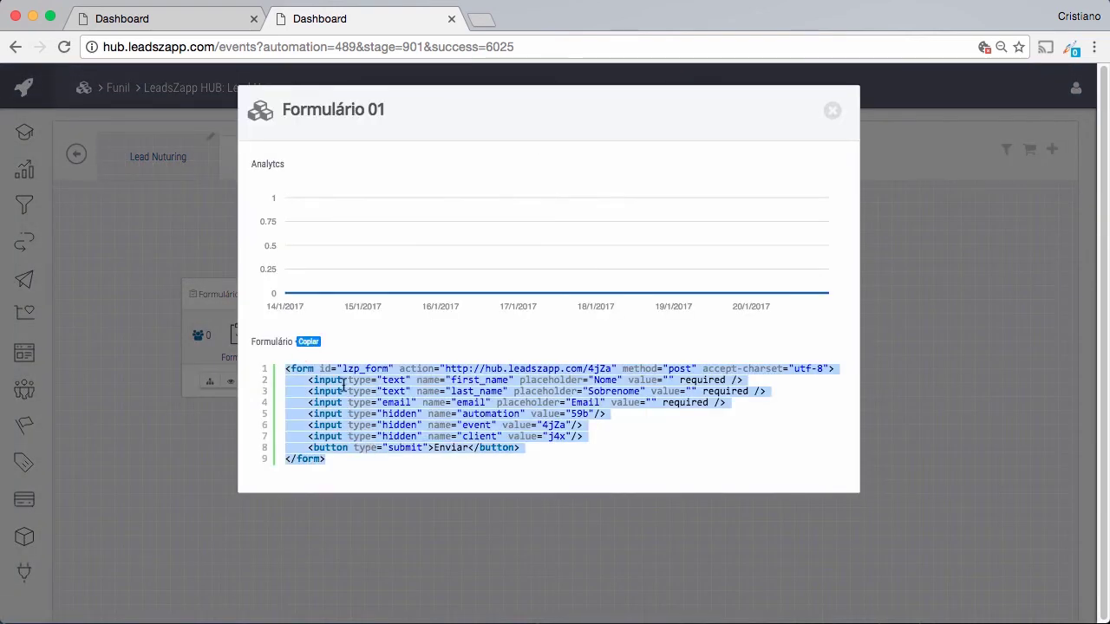
pyautogui.click(831, 110)
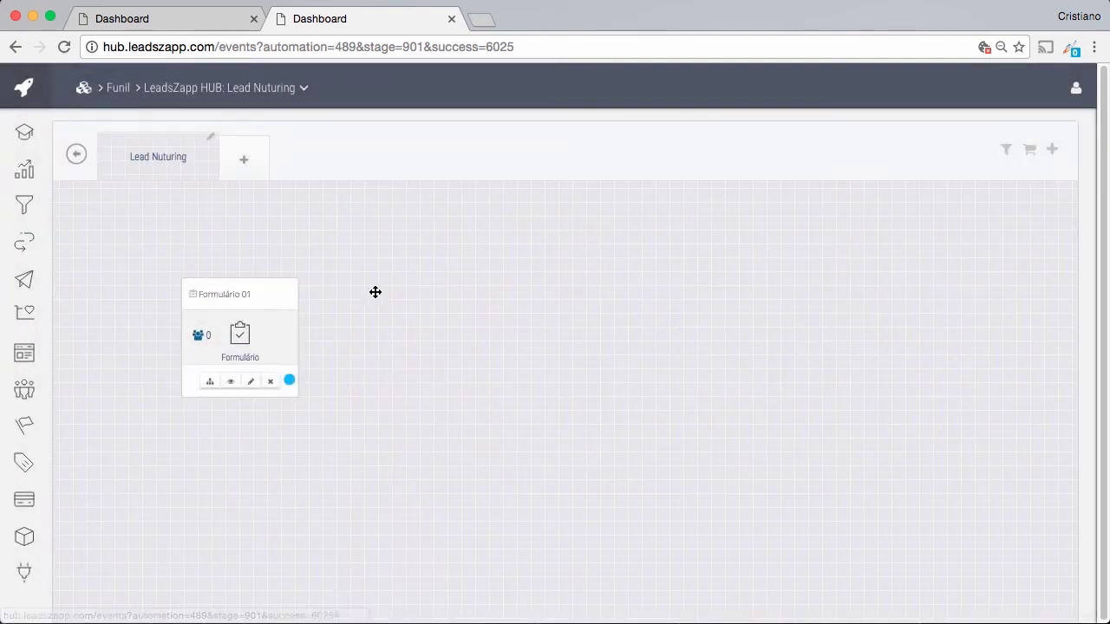
# Attach an active Aplicar Tag action titled Cadastro to Formulário 01, applying the tag lzphub-cadastro.
pyautogui.click(210, 382)
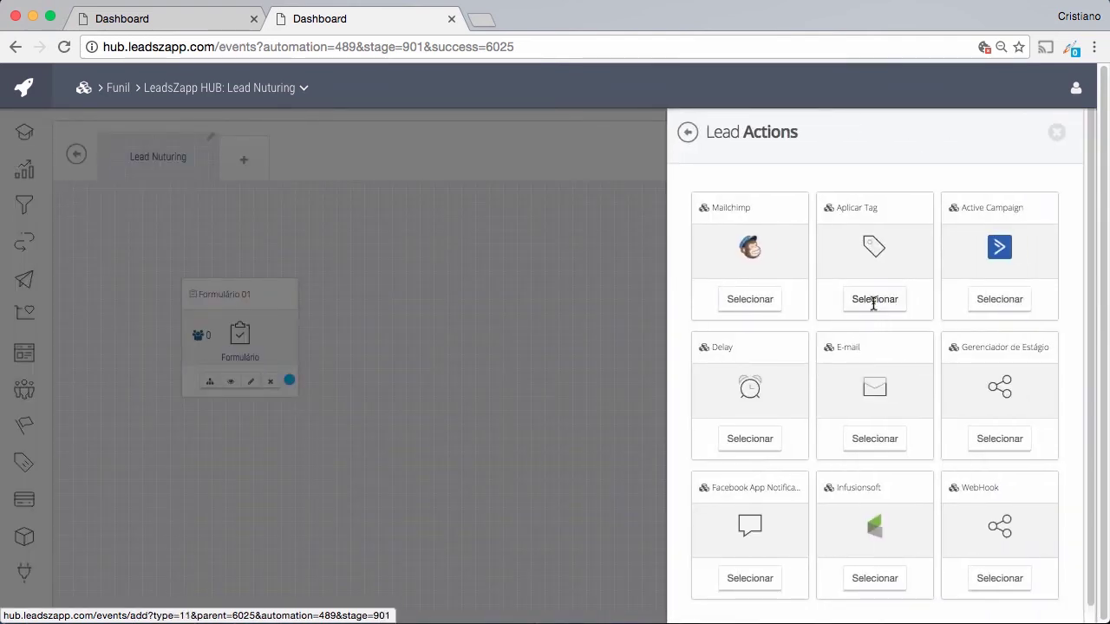
pyautogui.click(873, 300)
pyautogui.write('Cadastro')
pyautogui.press('Tab')
pyautogui.press('Tab')
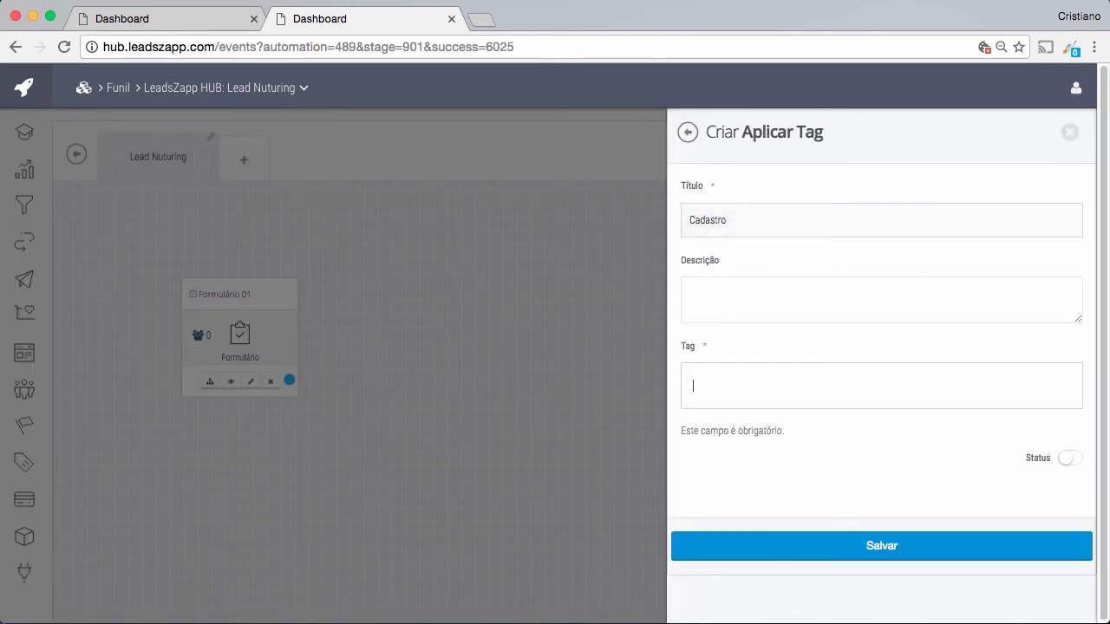
pyautogui.write('lzphu')
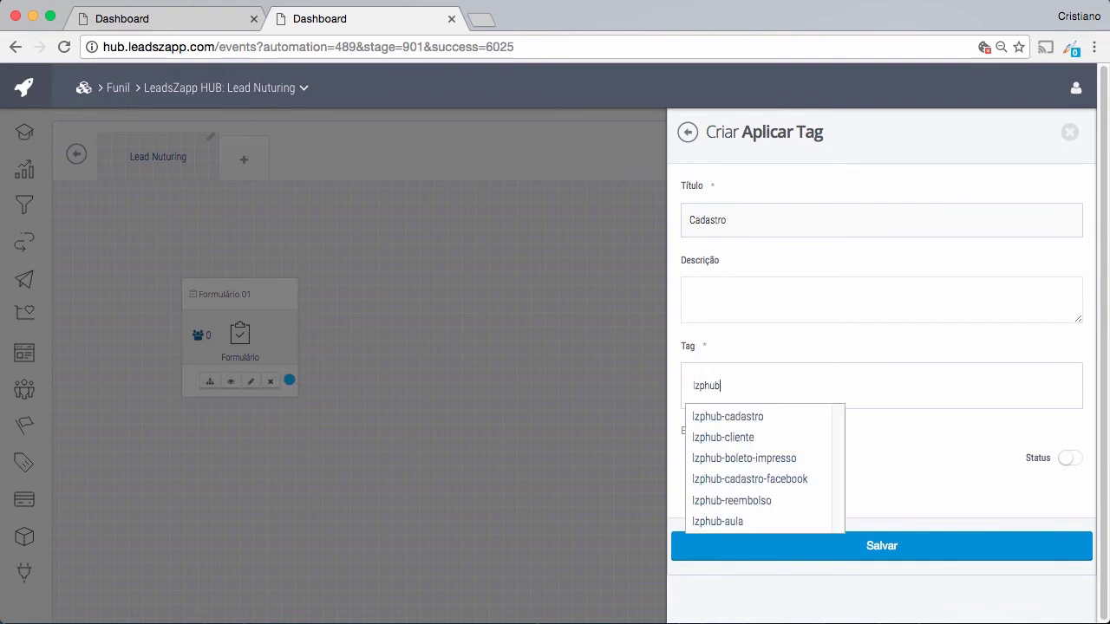
pyautogui.write('b')
pyautogui.press('Down')
pyautogui.press('Return')
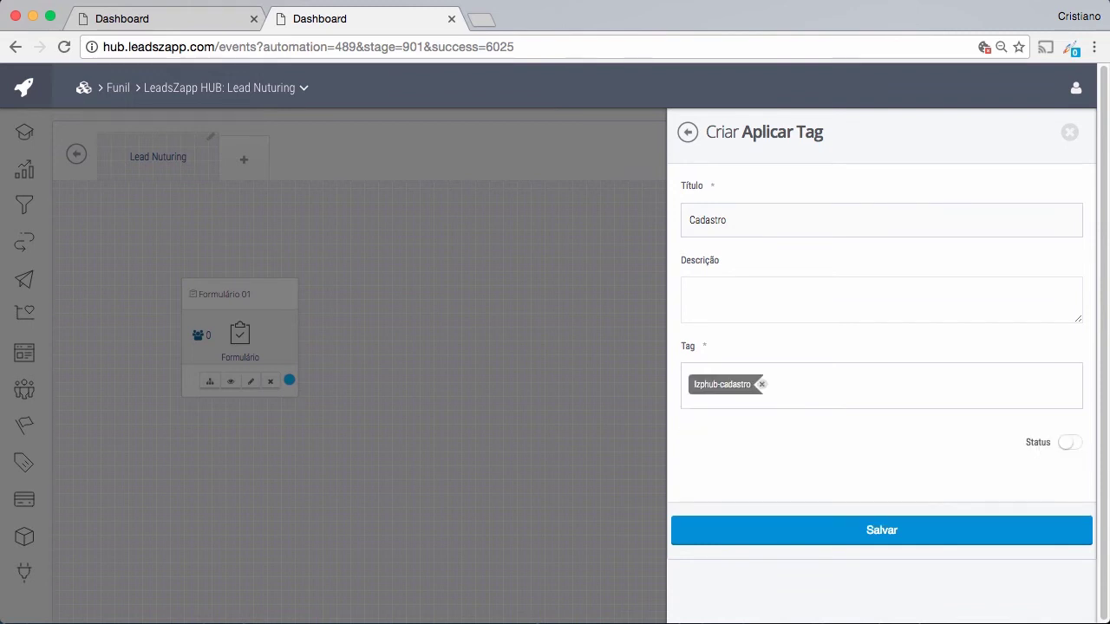
pyautogui.click(1072, 444)
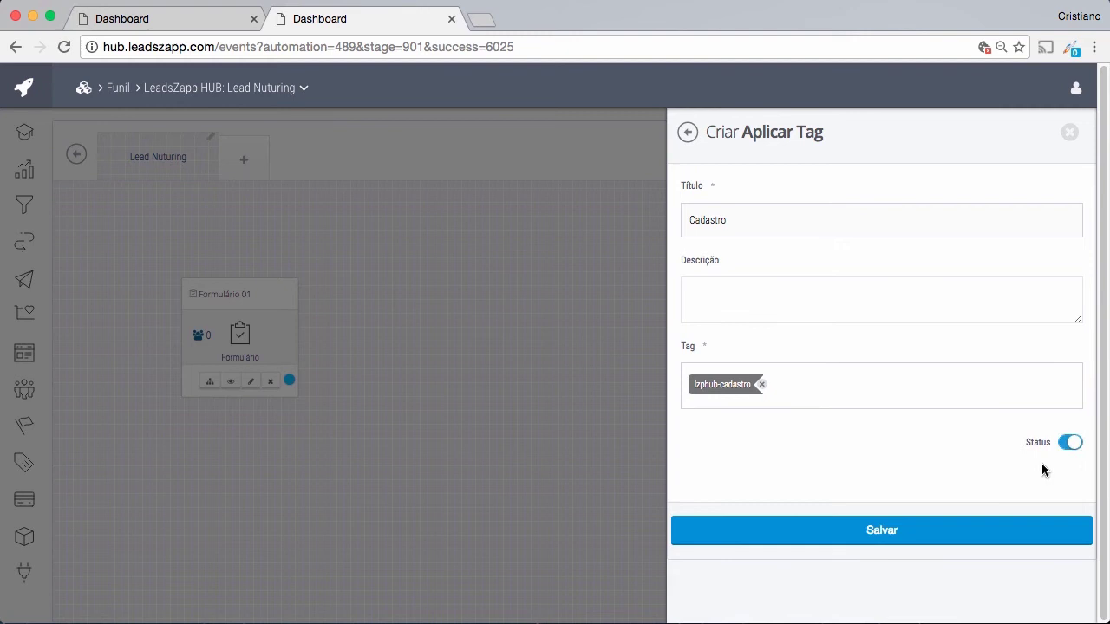
pyautogui.click(969, 538)
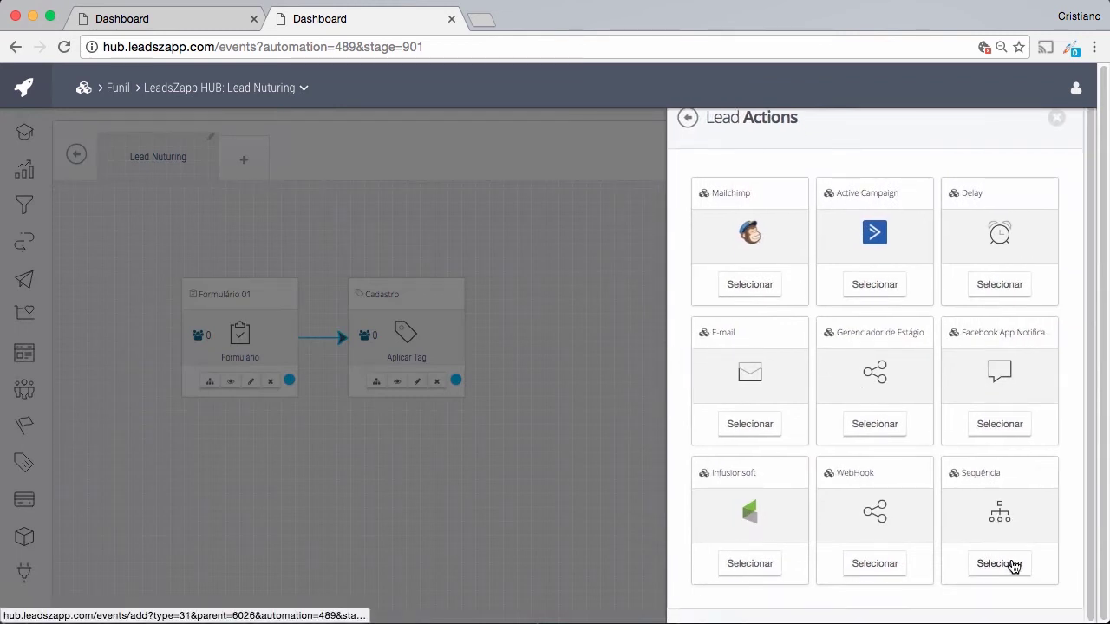
# Add an active Sequência titled Oferta Principal after the Cadastro tag action.
pyautogui.click(1000, 563)
pyautogui.click(757, 217)
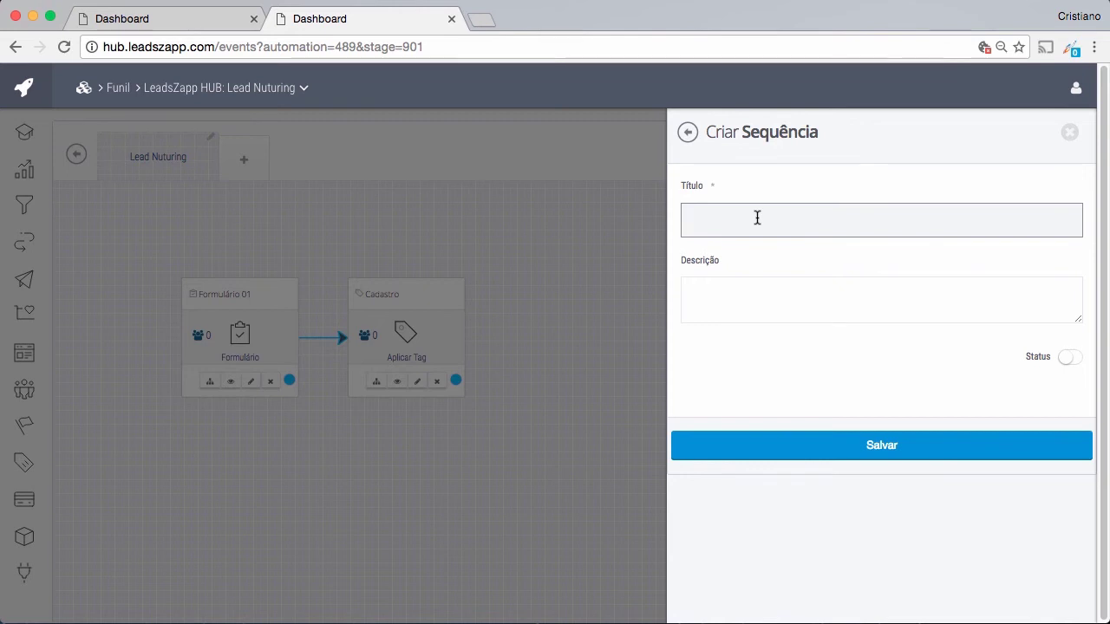
pyautogui.write('Oferta Principal')
pyautogui.click(1073, 361)
pyautogui.click(945, 445)
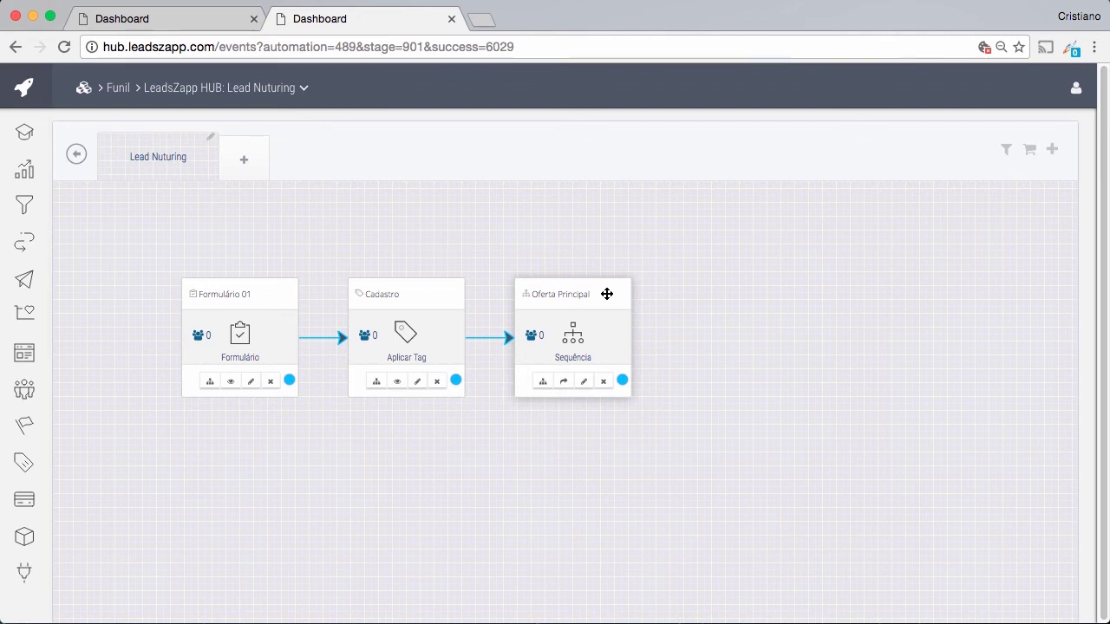
# Enter the Oferta Principal sequence and start a Delay titled Dia 1 after its Start block.
pyautogui.click(564, 382)
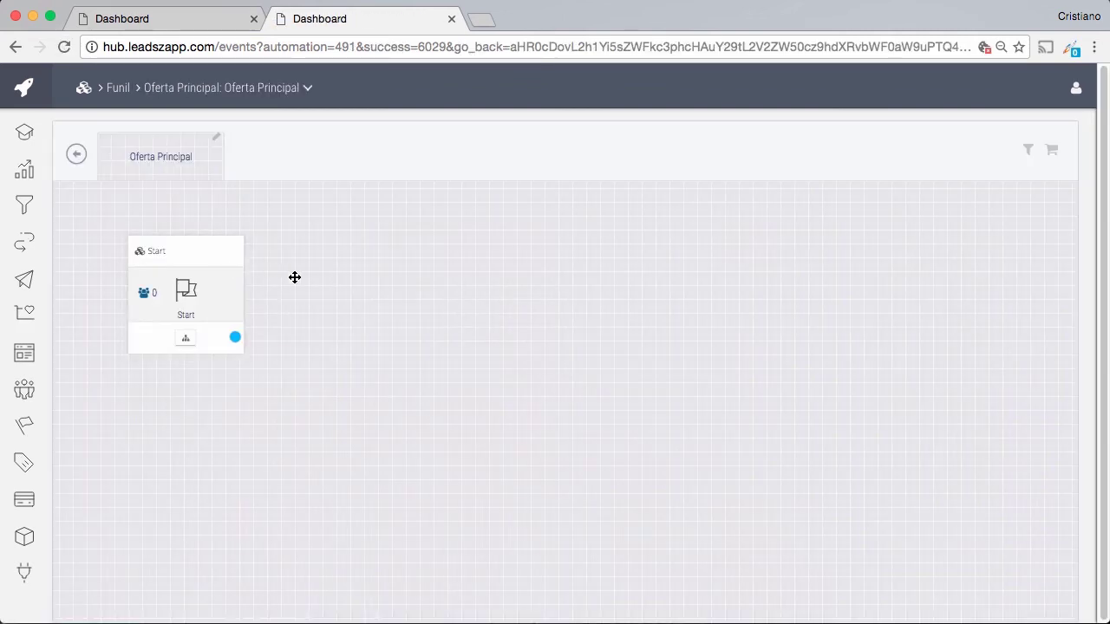
pyautogui.click(187, 341)
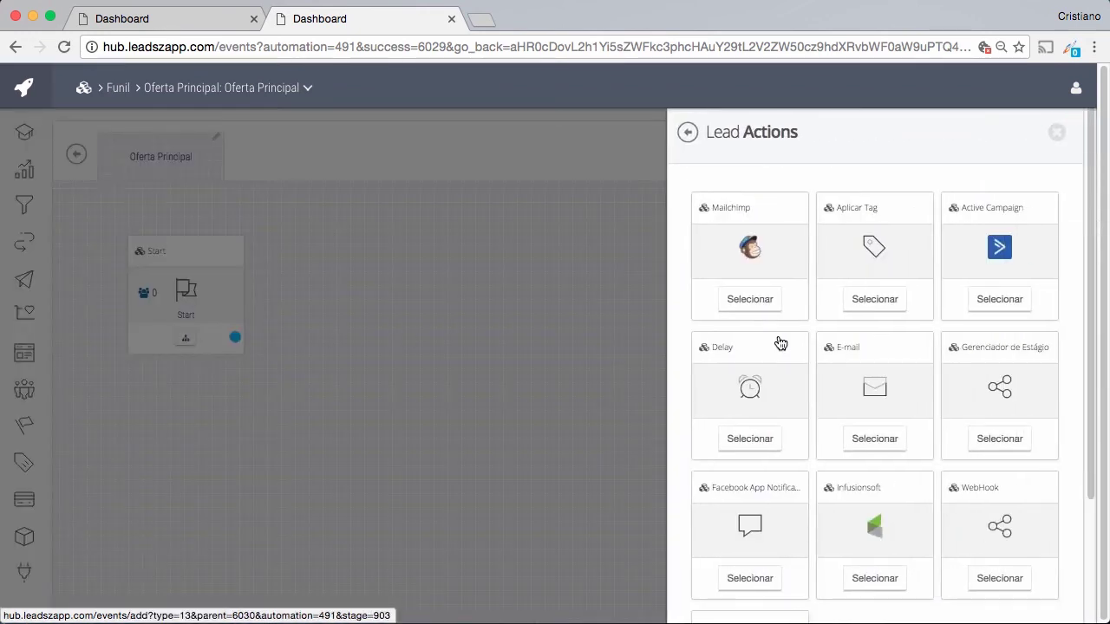
pyautogui.click(756, 434)
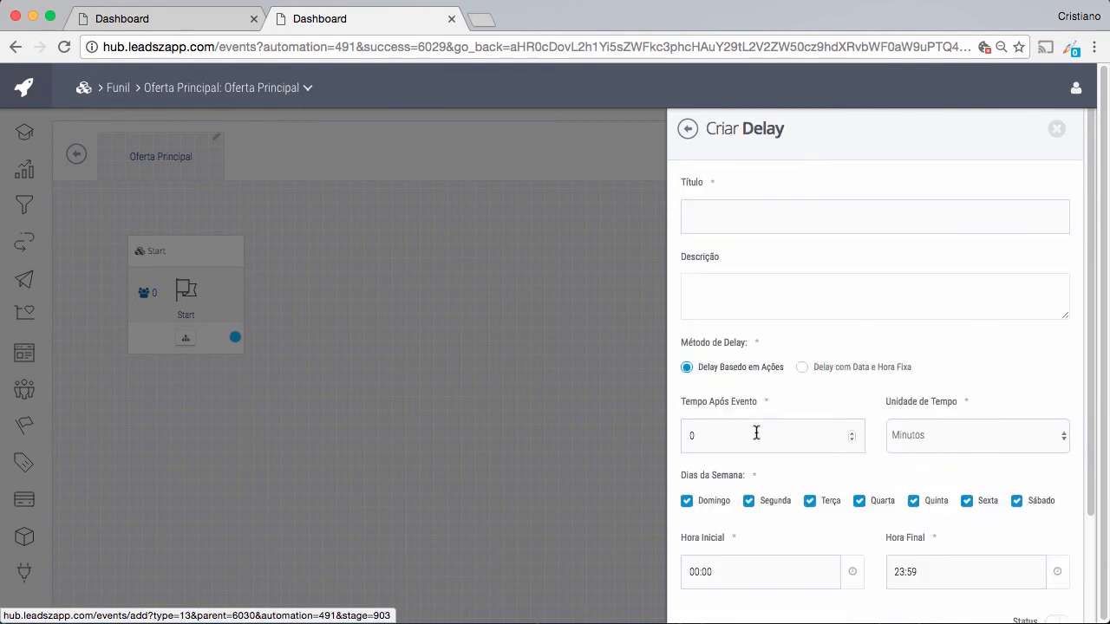
pyautogui.click(736, 221)
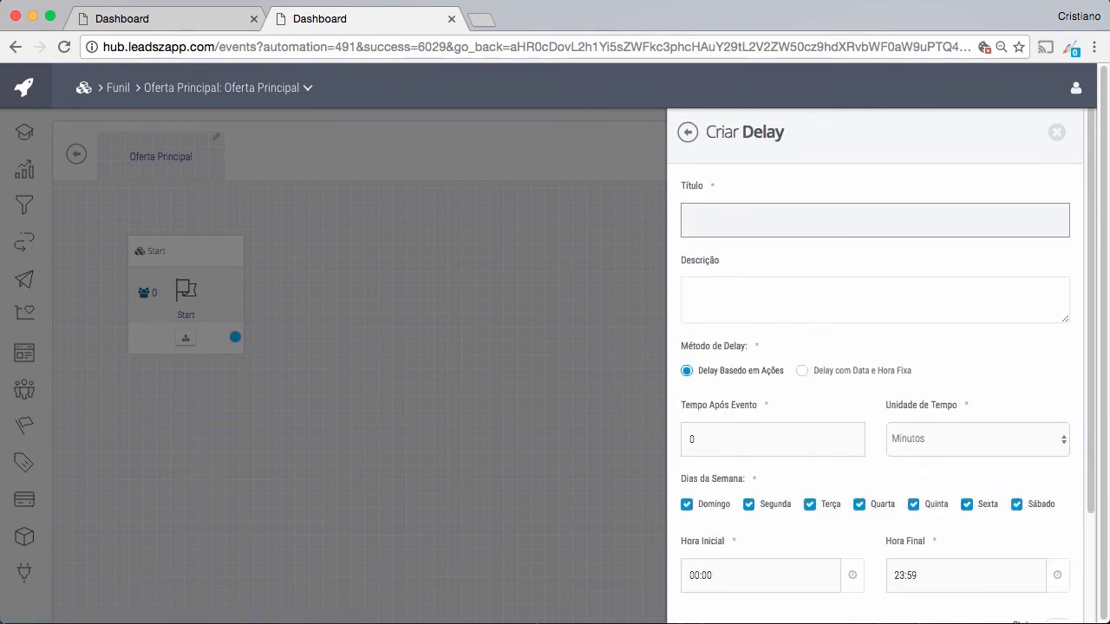
pyautogui.write('Dia 1')
# Set the Dia 1 delay to 1 Dias, activate it and save it.
pyautogui.click(728, 436)
pyautogui.moveTo(728, 436); pyautogui.dragTo(690, 437)
pyautogui.write('1')
pyautogui.click(901, 442)
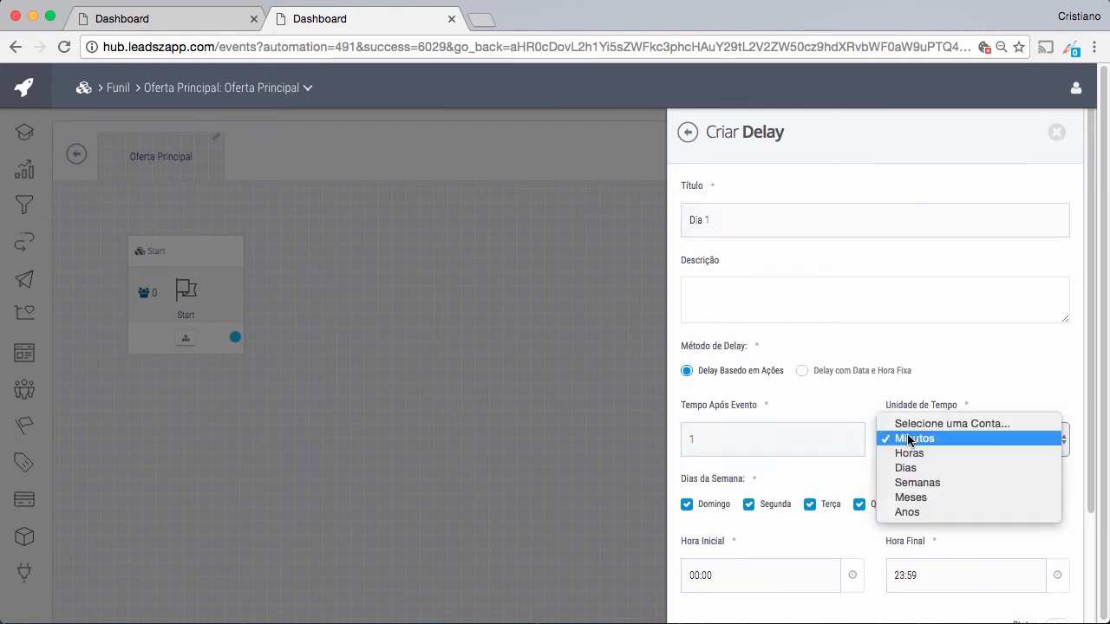
pyautogui.press('Escape')
pyautogui.press('d')
pyautogui.scroll(-2, 867, 434)
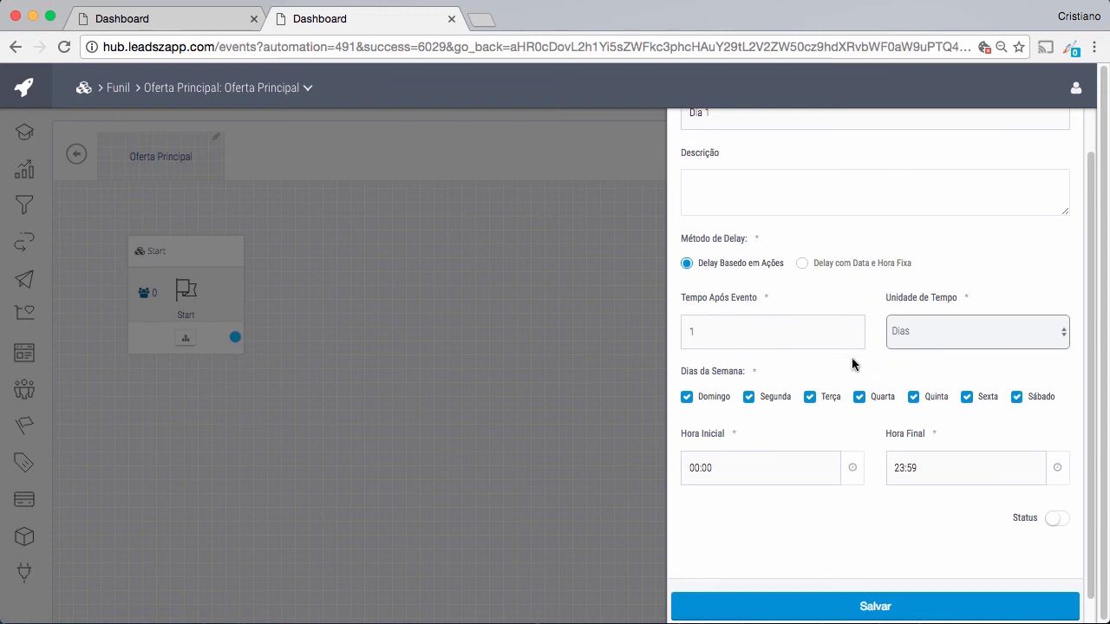
pyautogui.click(940, 336)
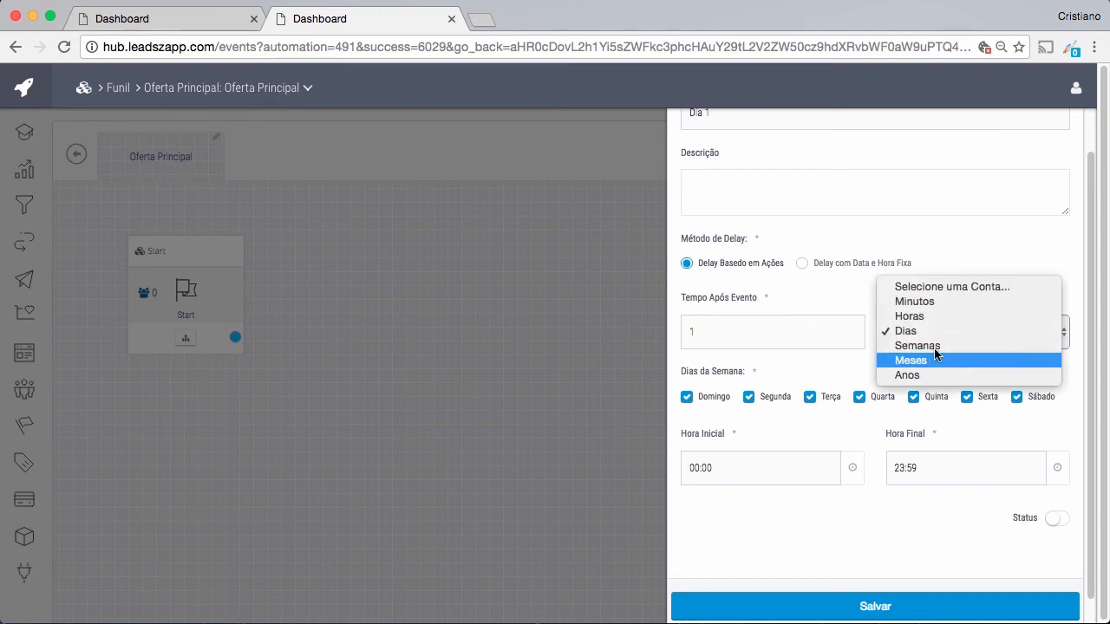
pyautogui.click(766, 394)
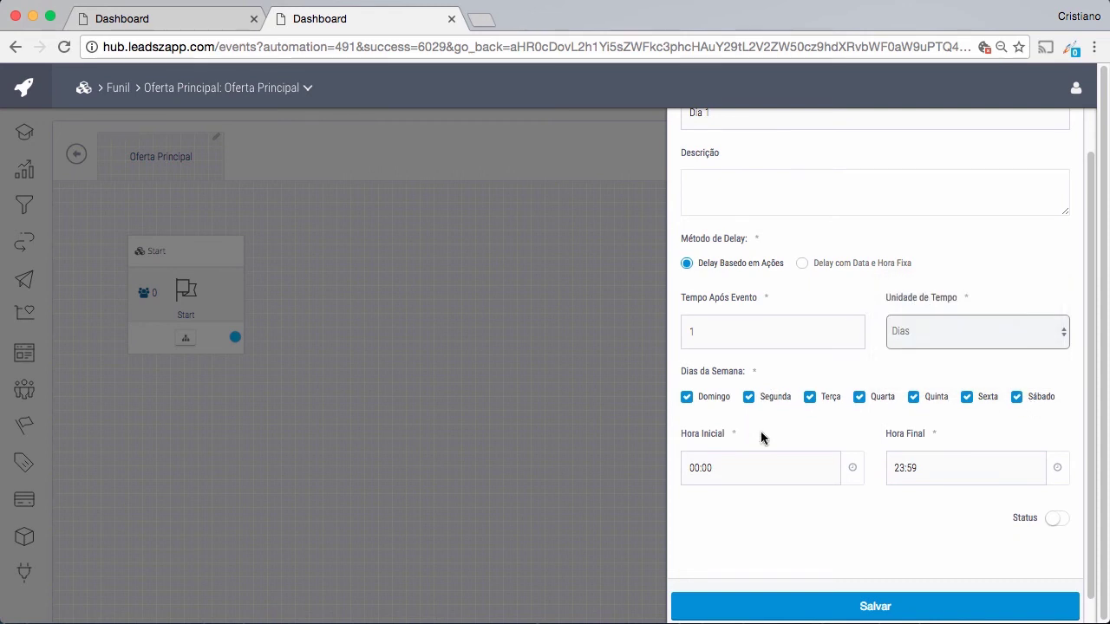
pyautogui.click(1055, 518)
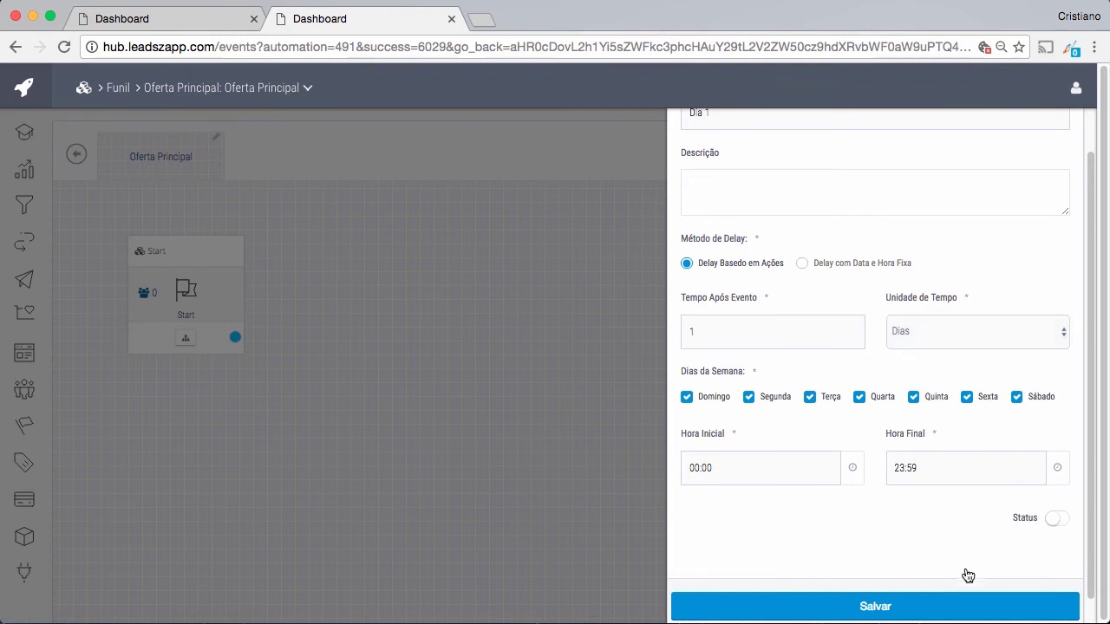
pyautogui.scroll(-1, 860, 556)
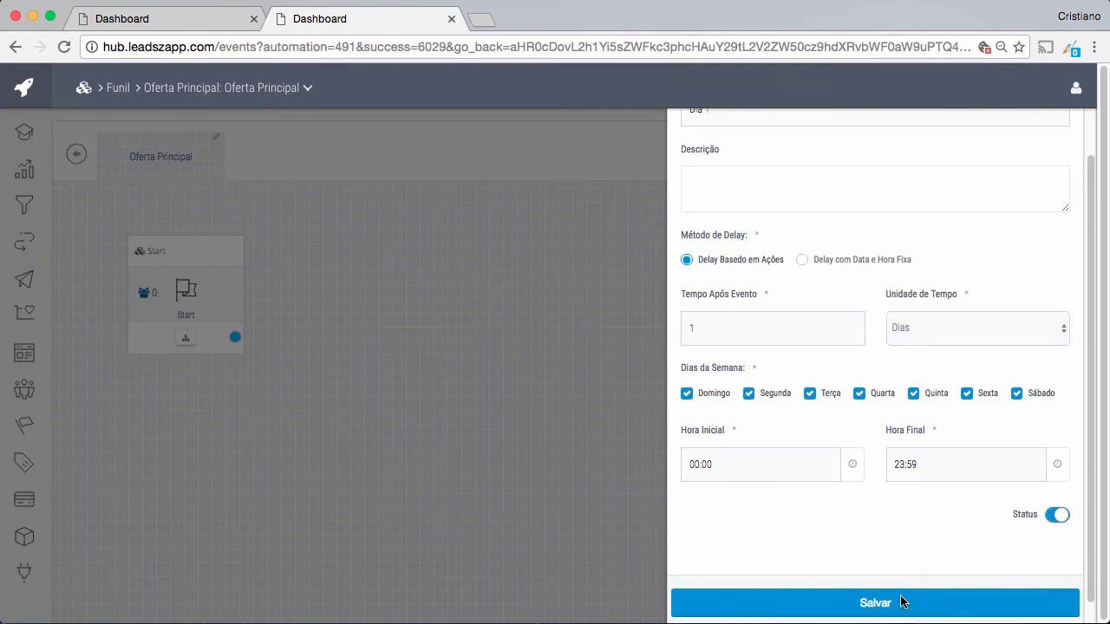
pyautogui.click(899, 600)
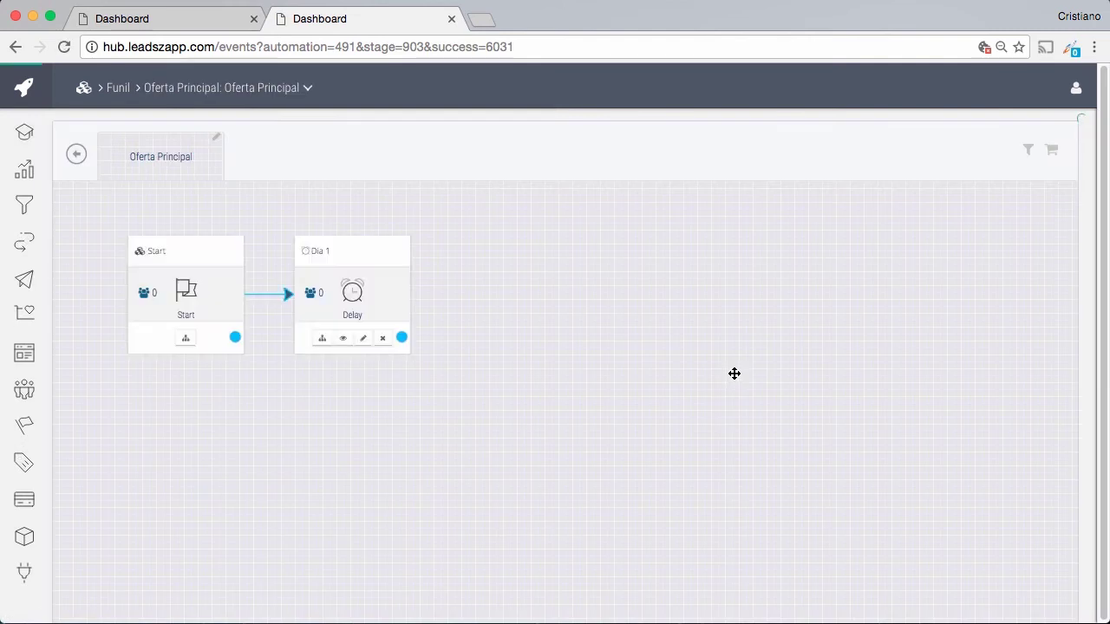
# Start an E-mail action titled Email 1 after the Dia 1 delay.
pyautogui.click(321, 338)
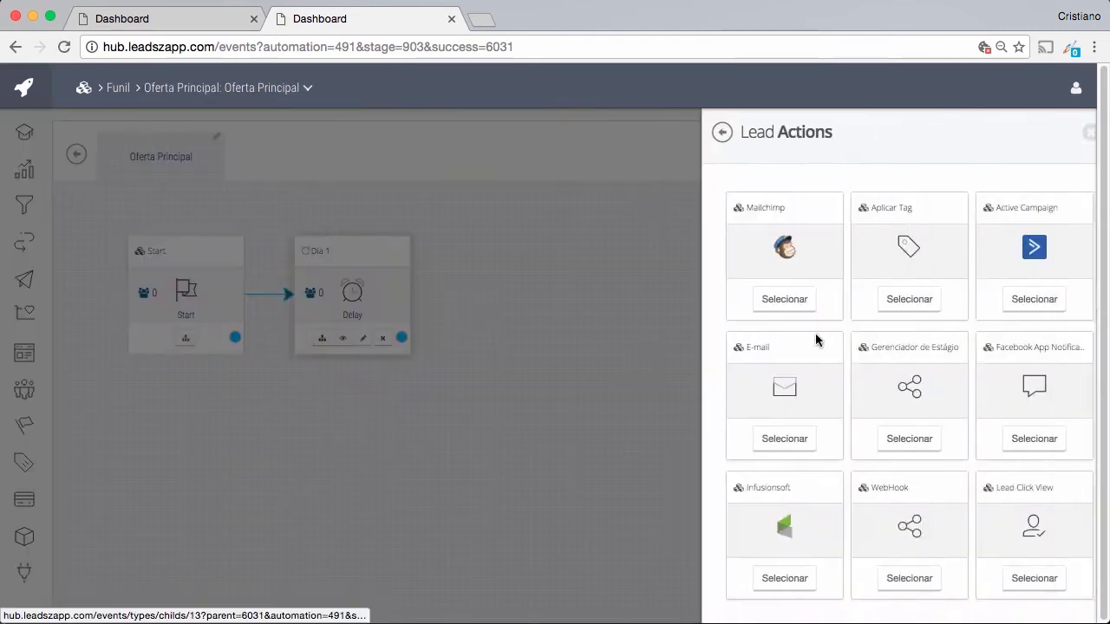
pyautogui.click(761, 440)
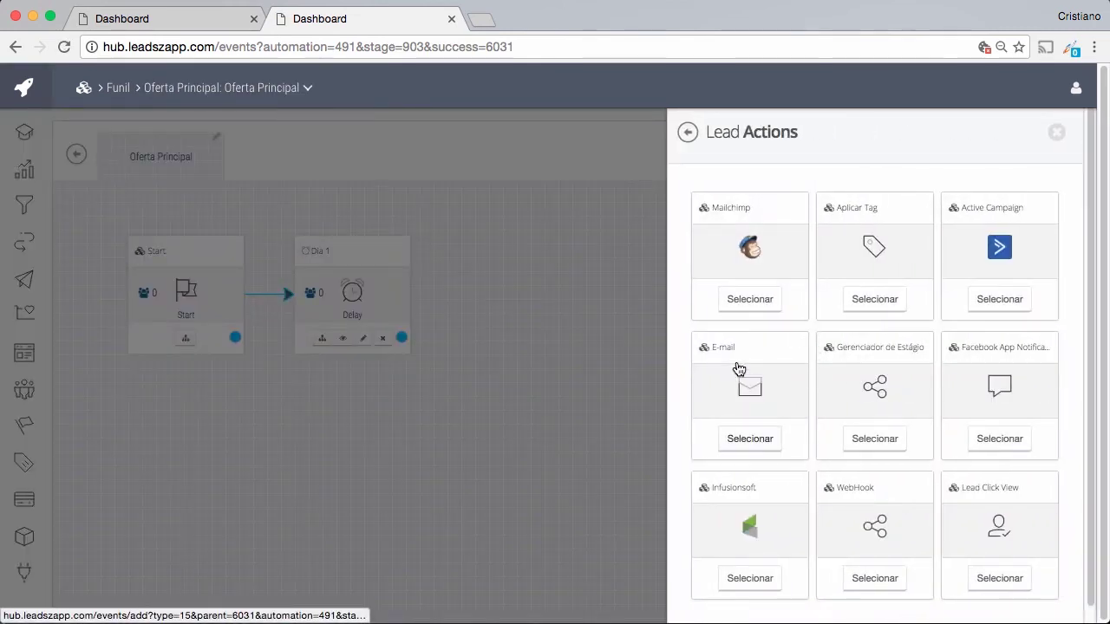
pyautogui.click(731, 224)
pyautogui.write('Email 1')
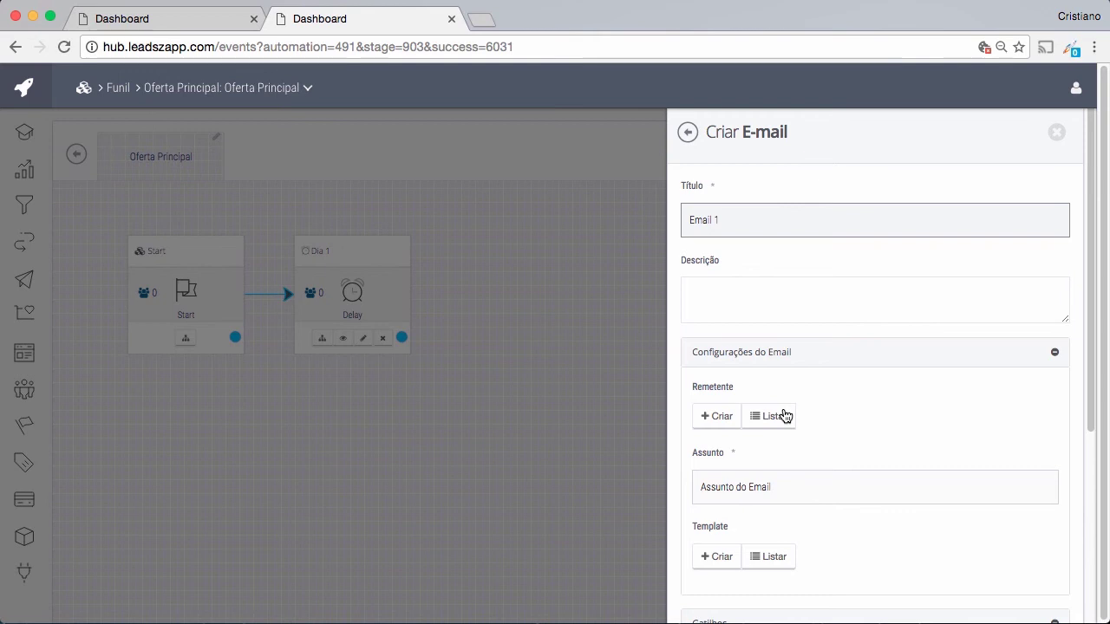
# Assign the existing sender to the Email 1 action and set its subject to Email 1.
pyautogui.click(784, 416)
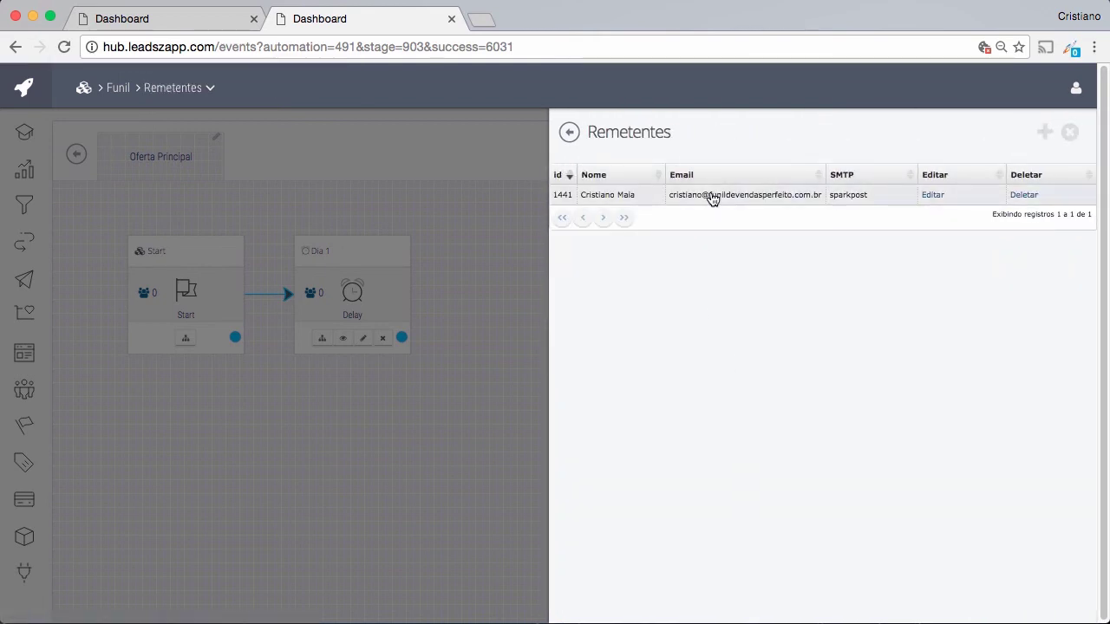
pyautogui.click(710, 196)
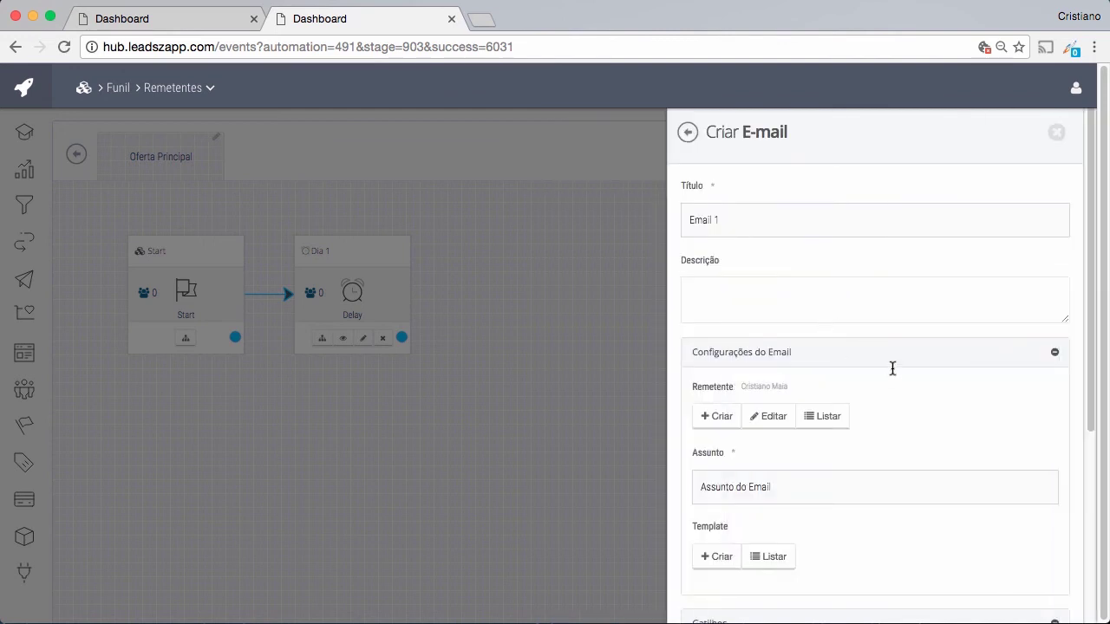
pyautogui.click(763, 448)
pyautogui.tripleClick(702, 469)
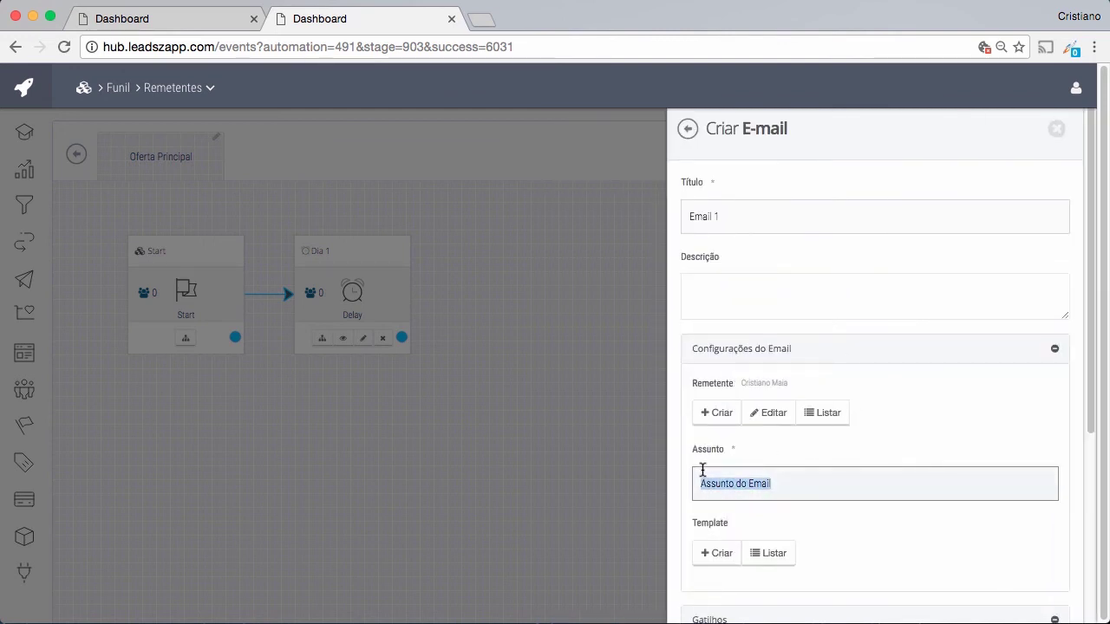
pyautogui.write('Email ')
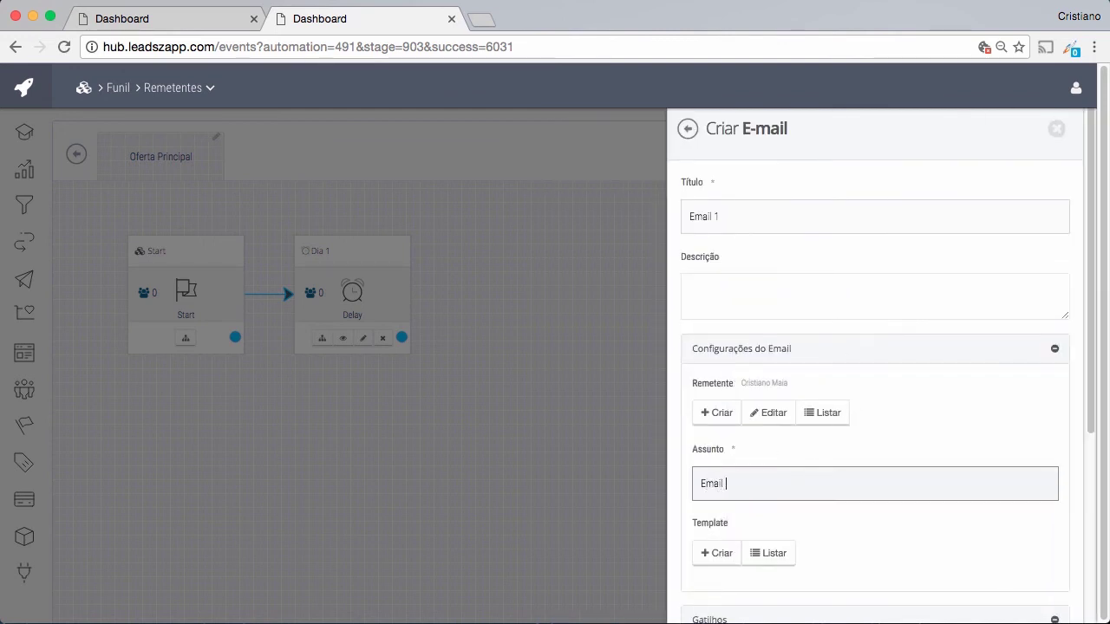
pyautogui.write('1')
# Create and save a template for Email 1 titled Email Exemplo 1, with the body text Email Exemplo 1.
pyautogui.scroll(-1, 785, 524)
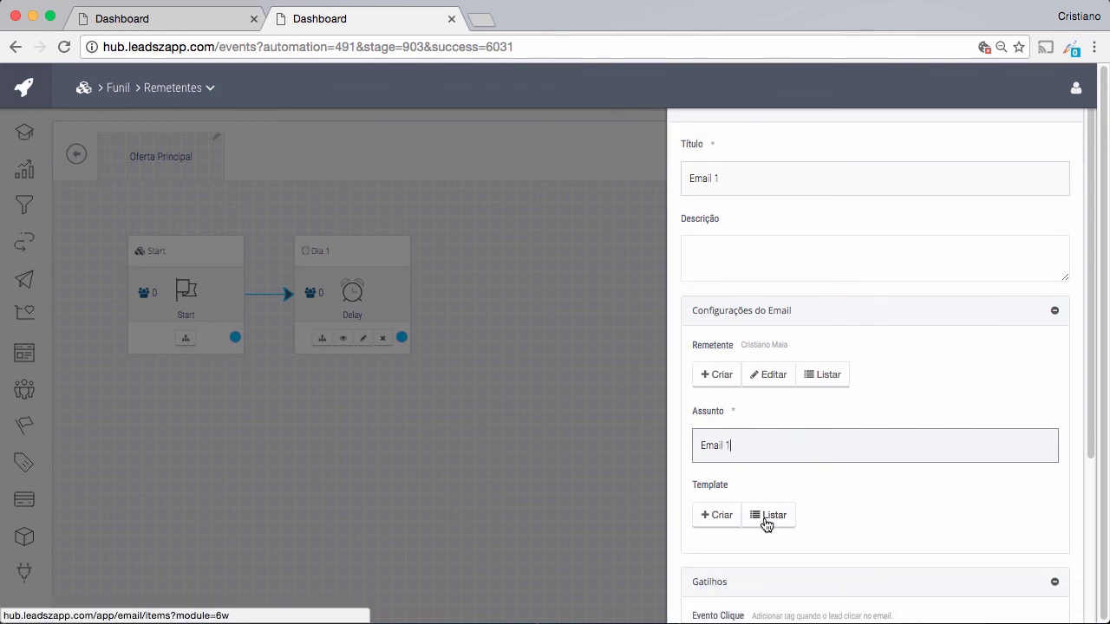
pyautogui.click(719, 518)
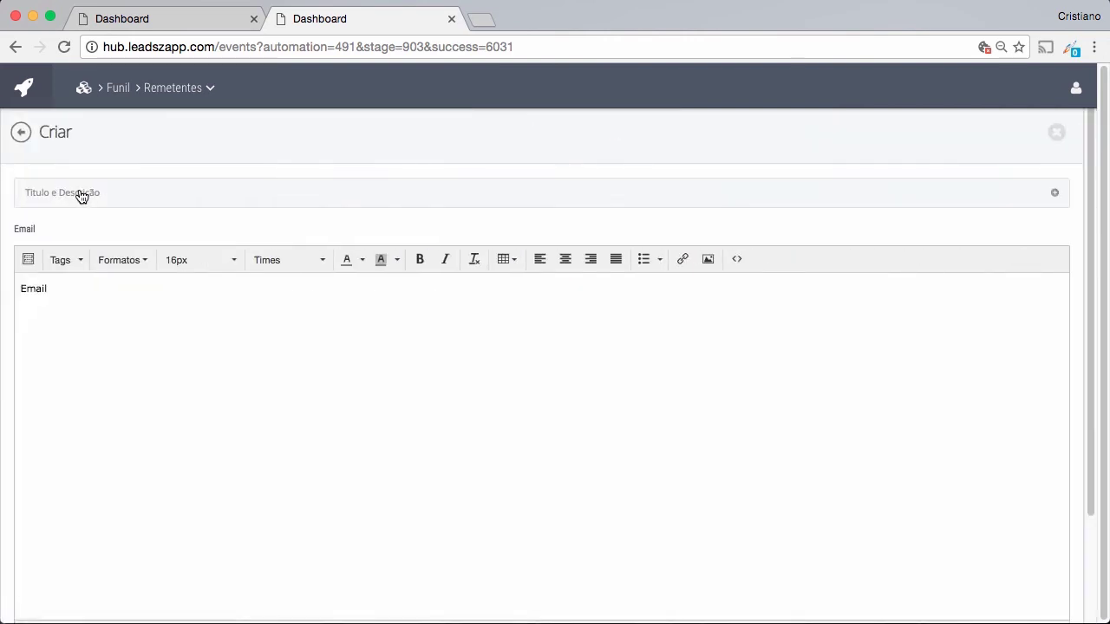
pyautogui.click(112, 260)
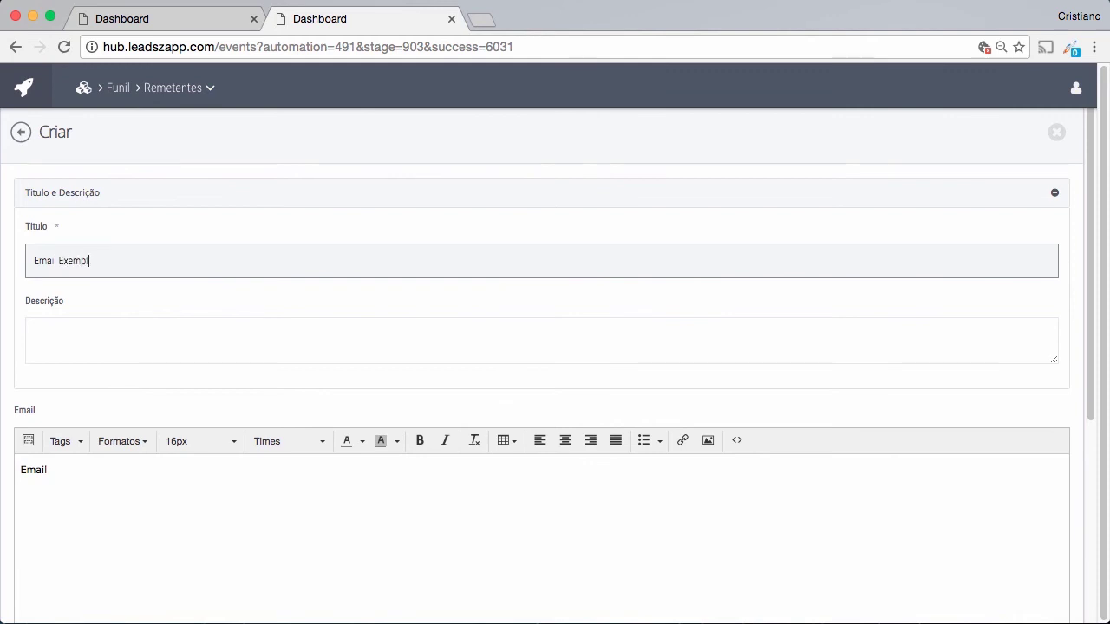
pyautogui.doubleClick(22, 457)
pyautogui.write('Emai')
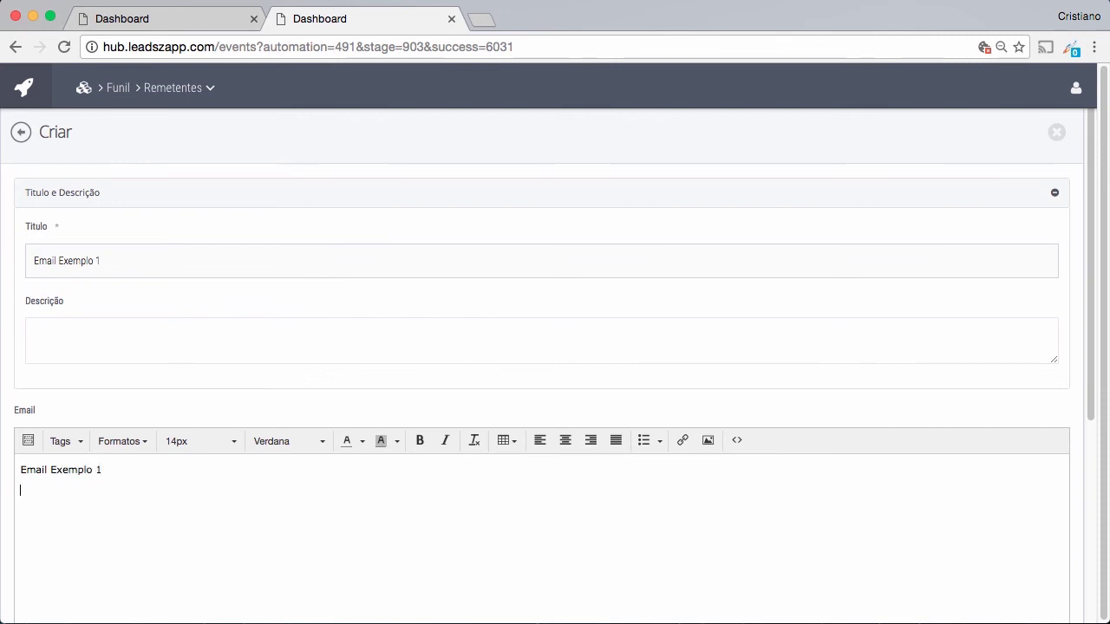
pyautogui.click(81, 444)
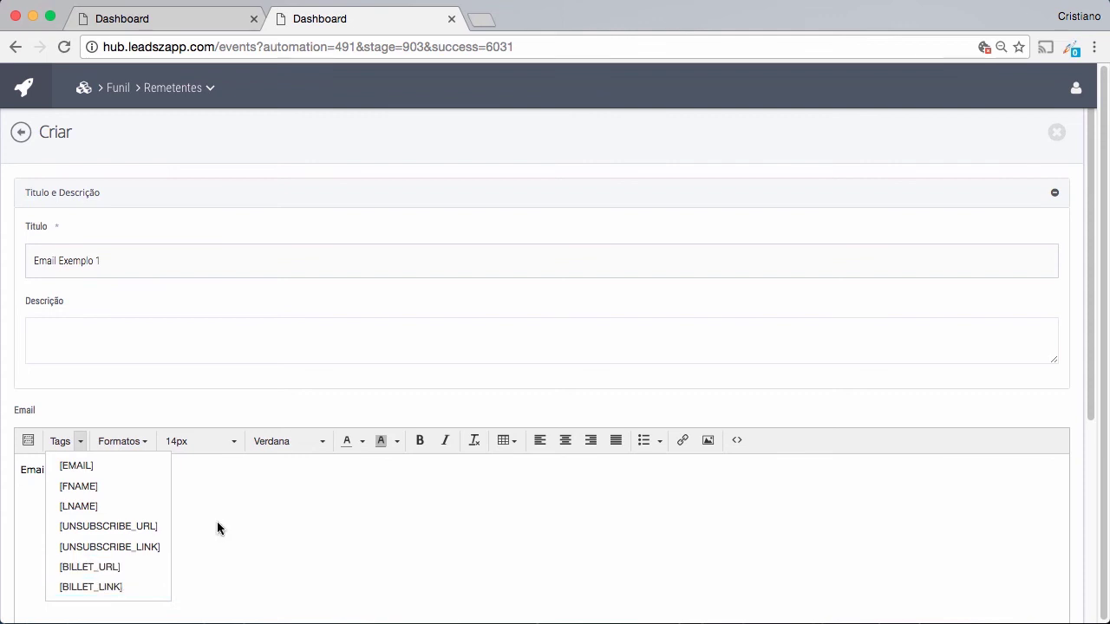
pyautogui.click(154, 489)
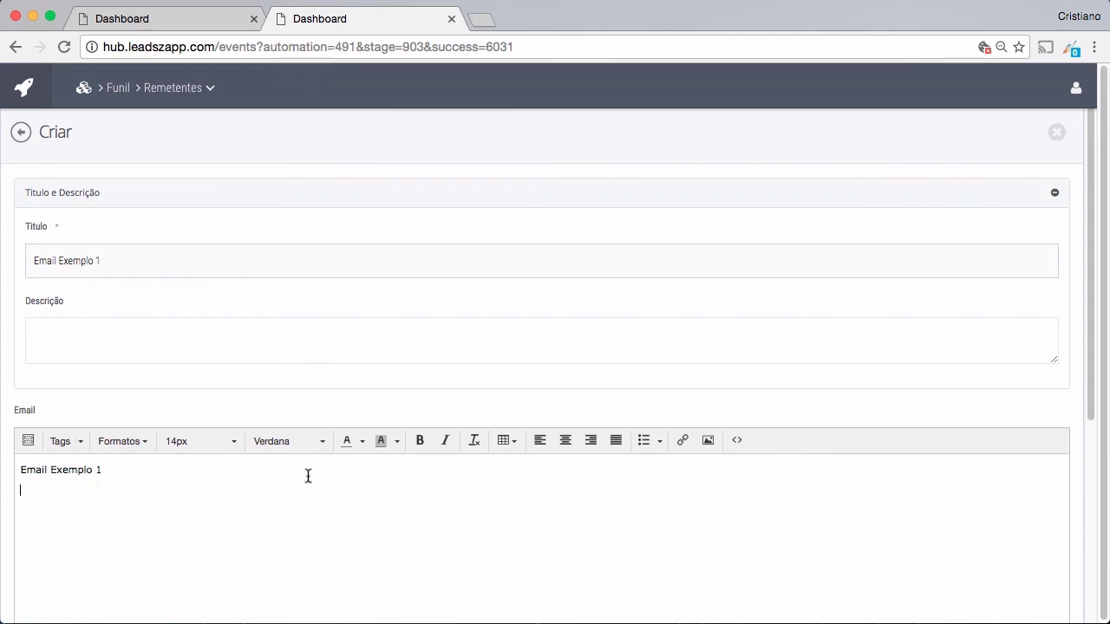
pyautogui.scroll(-5, 308, 476)
pyautogui.click(602, 580)
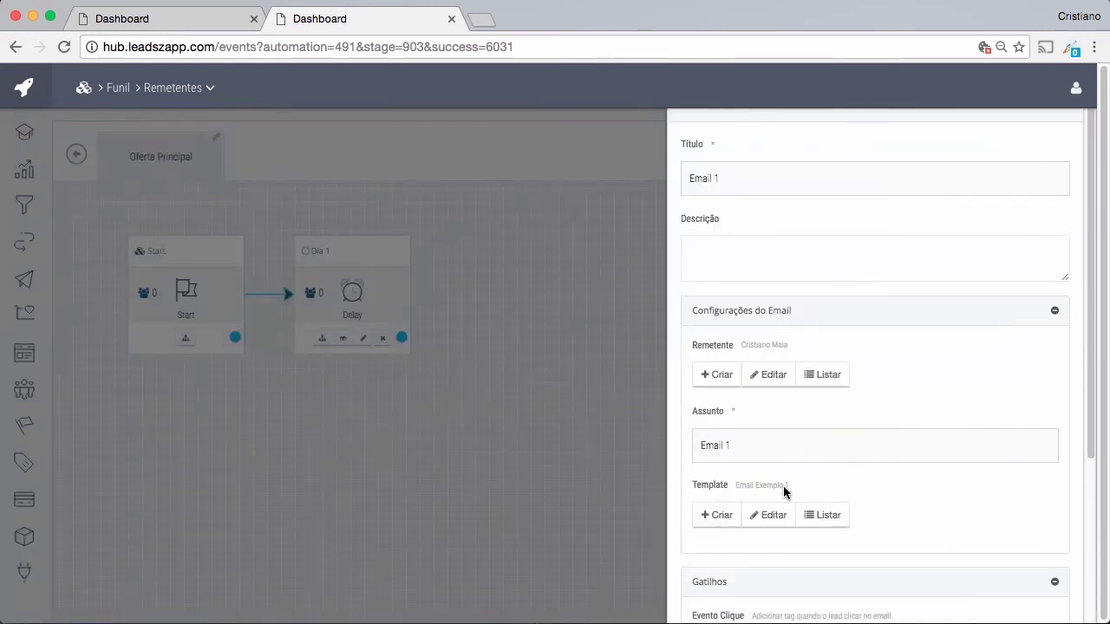
# Activate the Email 1 action and save it.
pyautogui.scroll(-2, 841, 517)
pyautogui.scroll(-3, 916, 526)
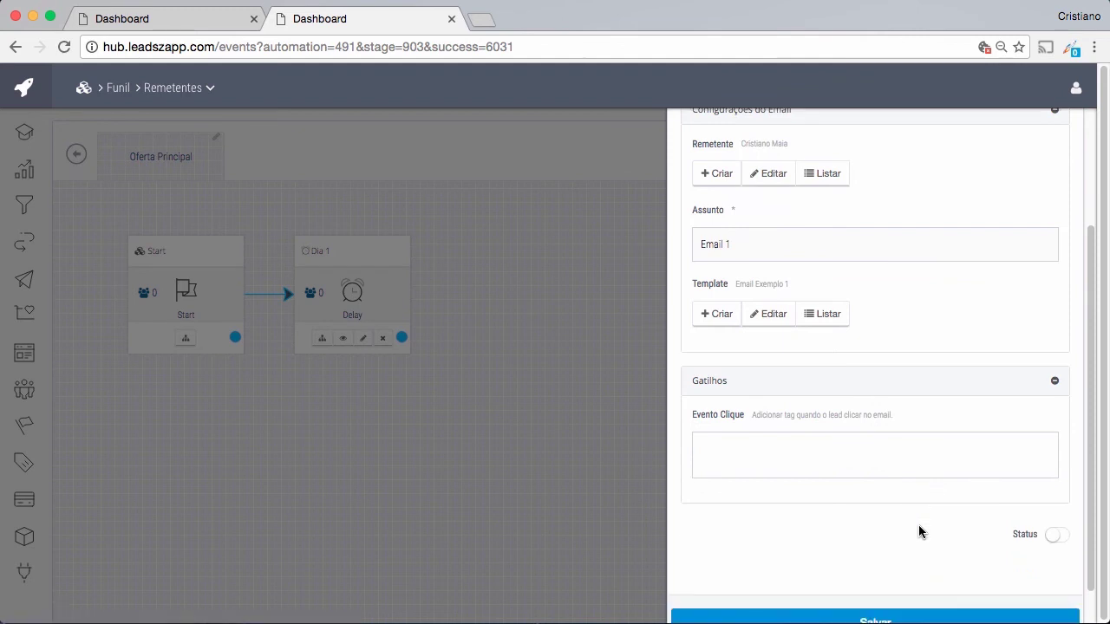
pyautogui.scroll(-1, 927, 573)
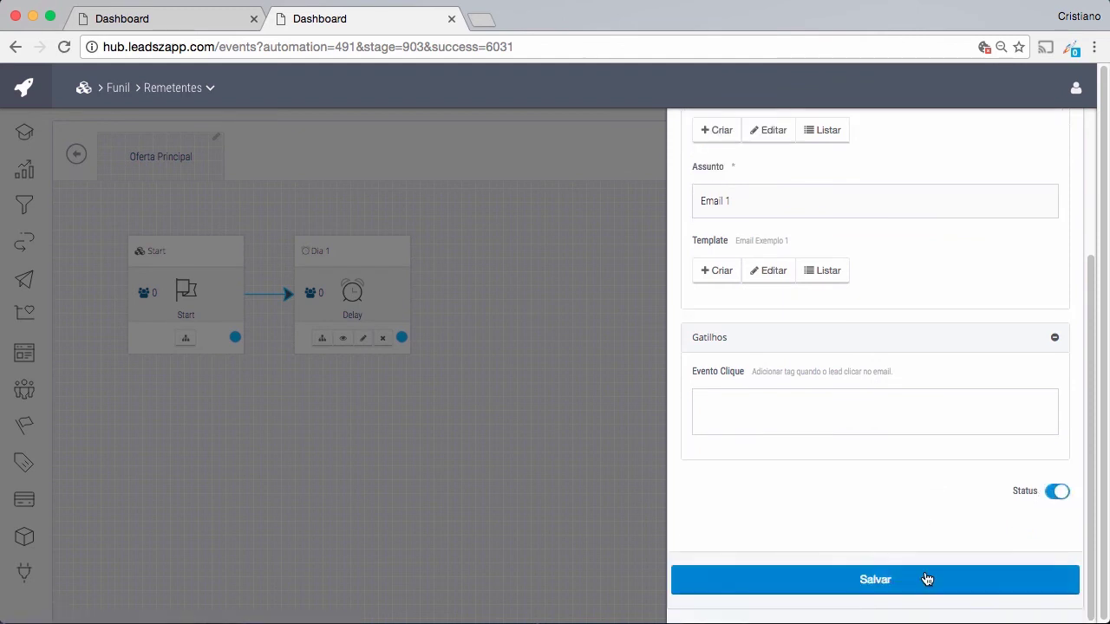
pyautogui.click(924, 579)
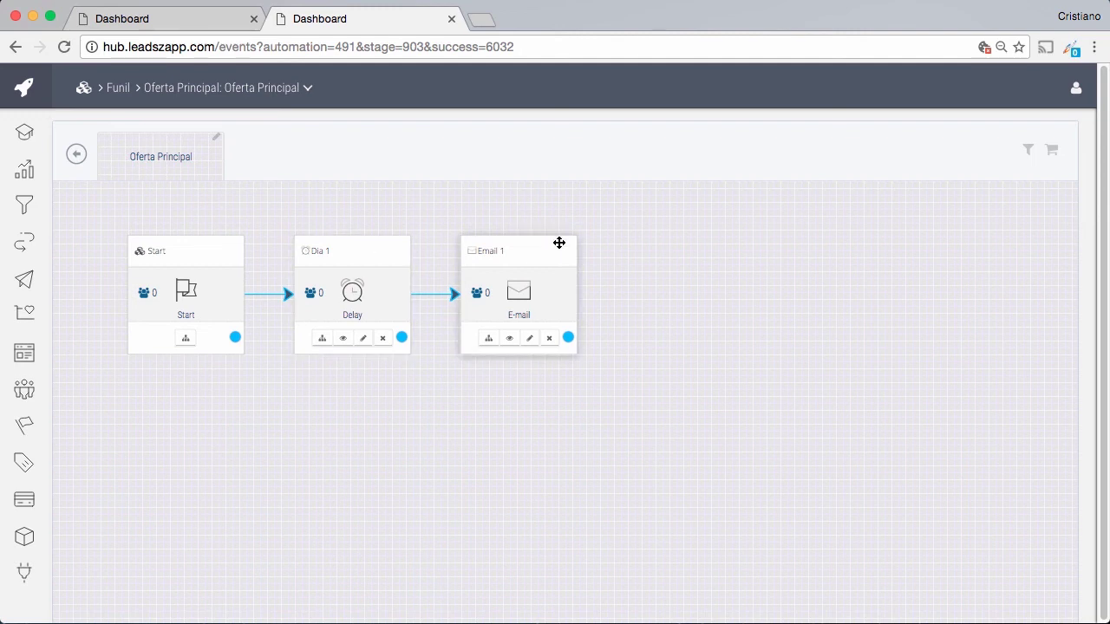
# Start a Delay titled Dia 2 after the Email 1 action.
pyautogui.click(488, 340)
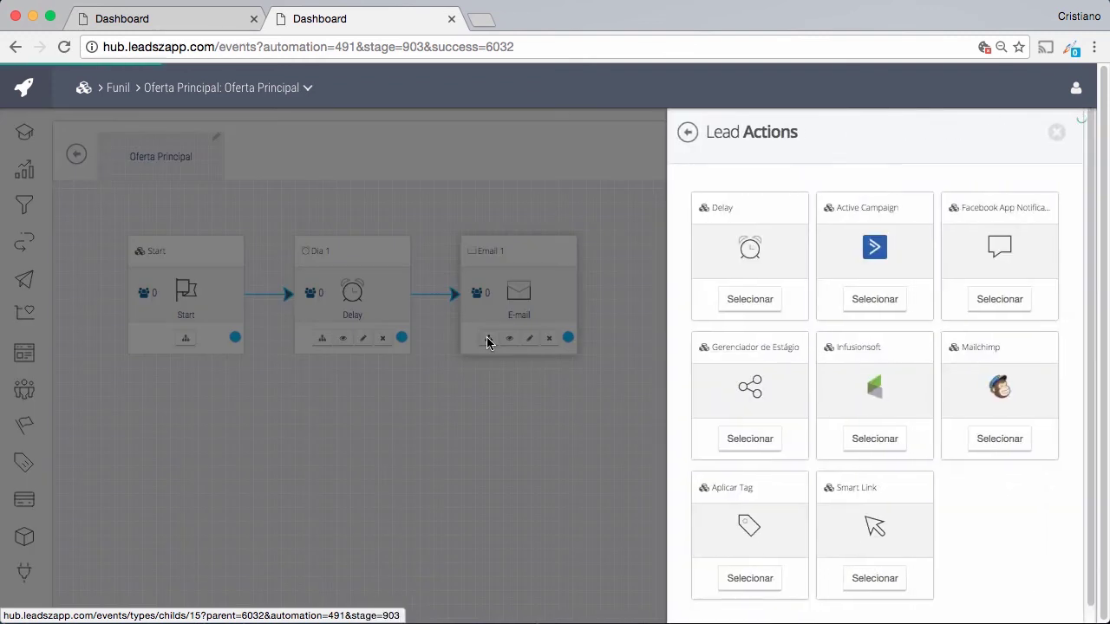
pyautogui.click(733, 300)
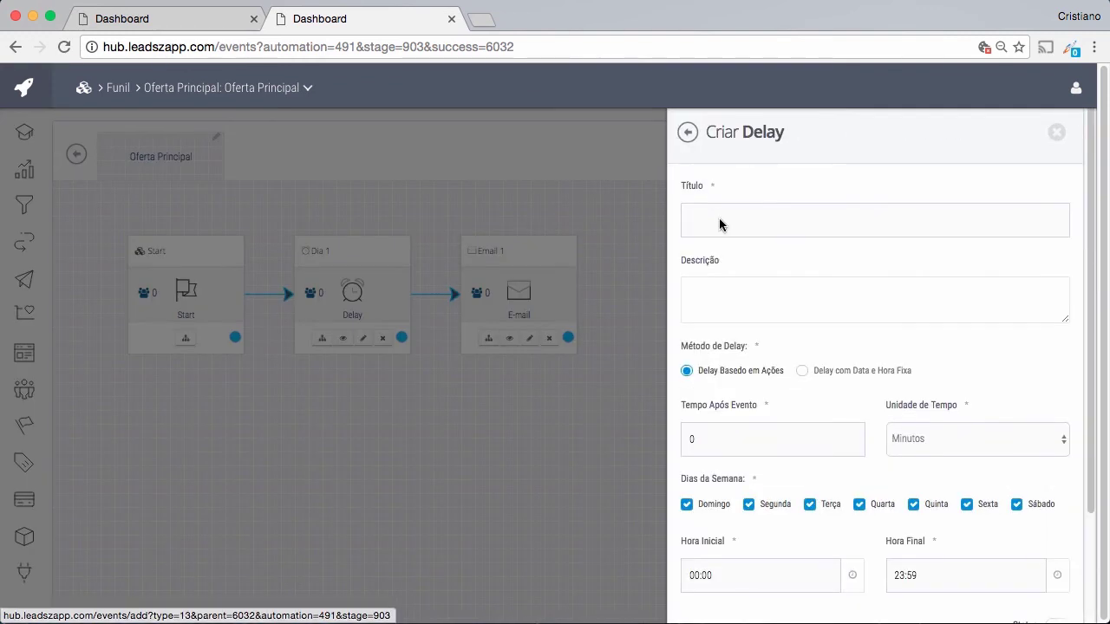
pyautogui.click(719, 219)
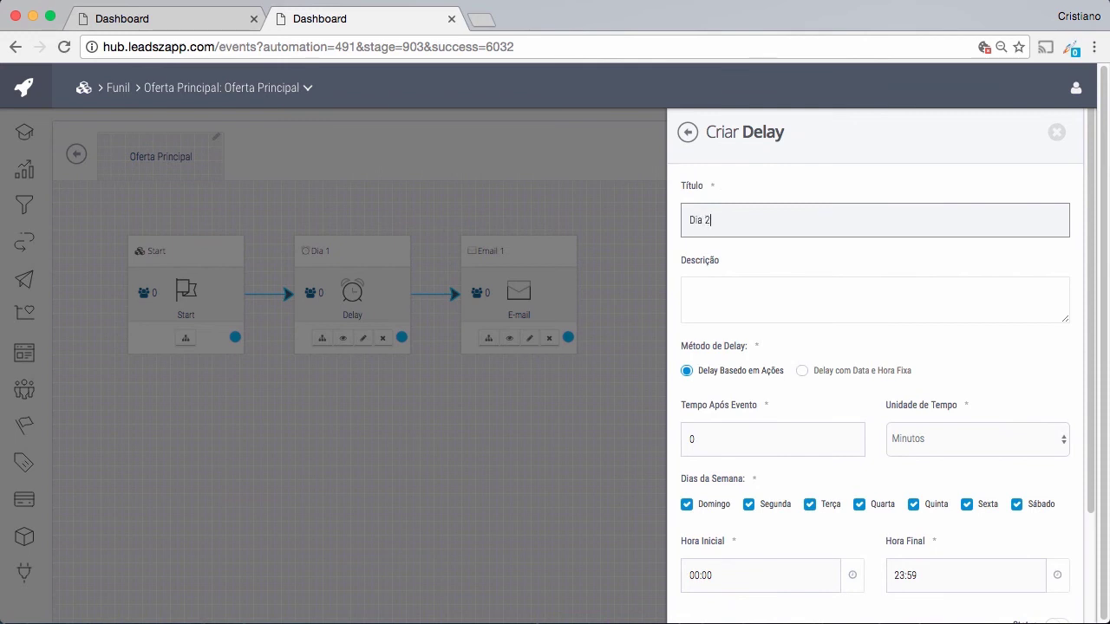
# Set the Dia 2 delay to 2 Dias, activate it and save it.
pyautogui.scroll(-1, 880, 395)
pyautogui.click(694, 400)
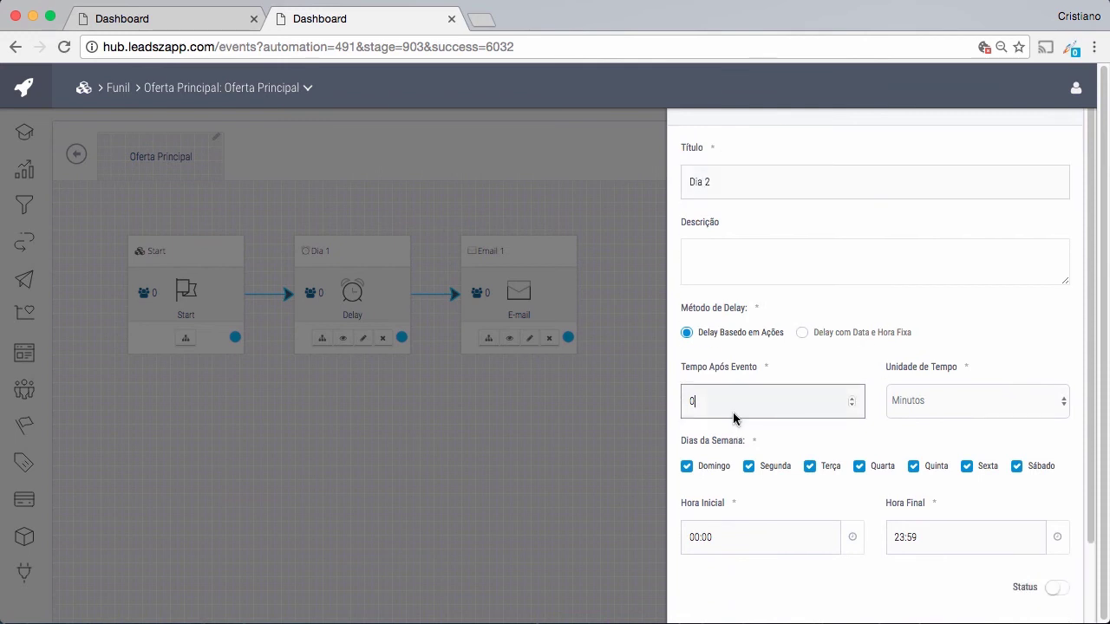
pyautogui.moveTo(695, 401); pyautogui.dragTo(658, 400)
pyautogui.write('2')
pyautogui.click(919, 400)
pyautogui.click(921, 435)
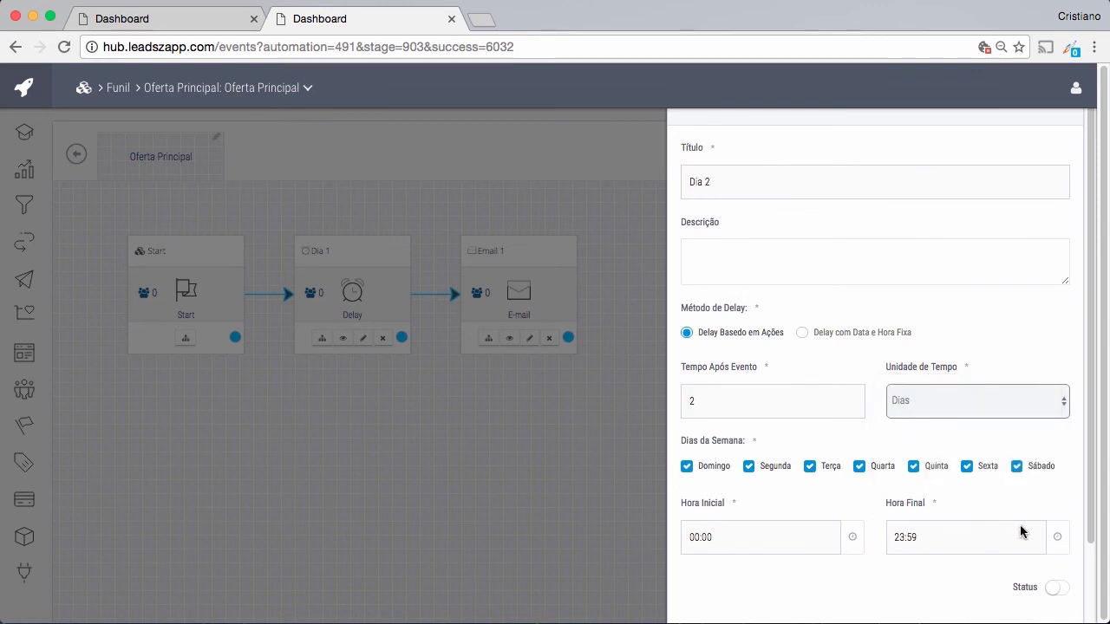
pyautogui.scroll(-3, 1036, 525)
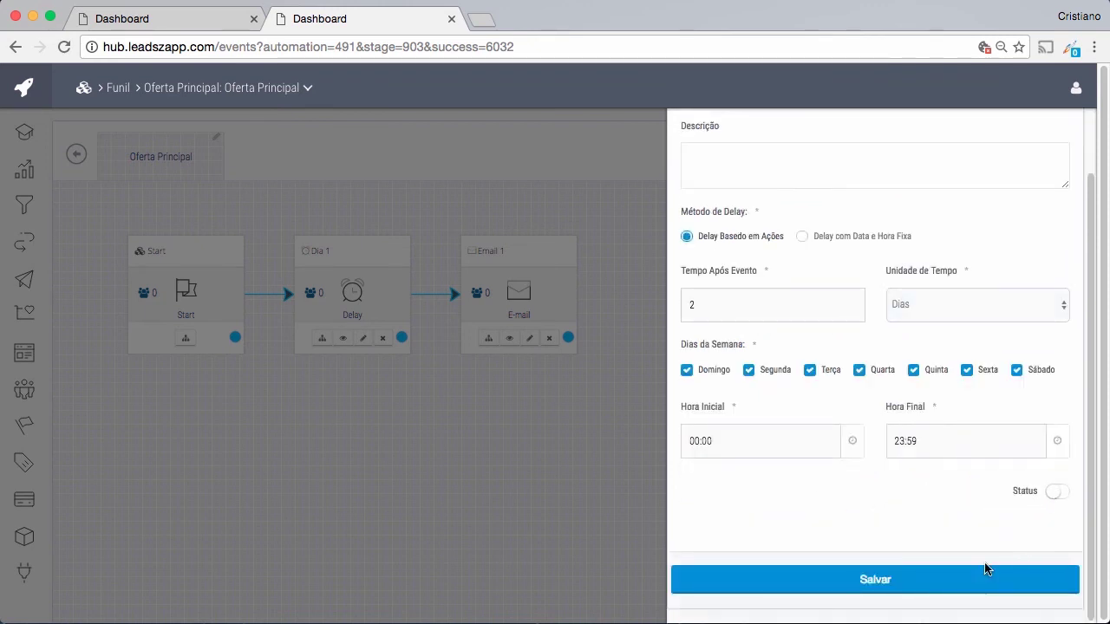
pyautogui.click(937, 572)
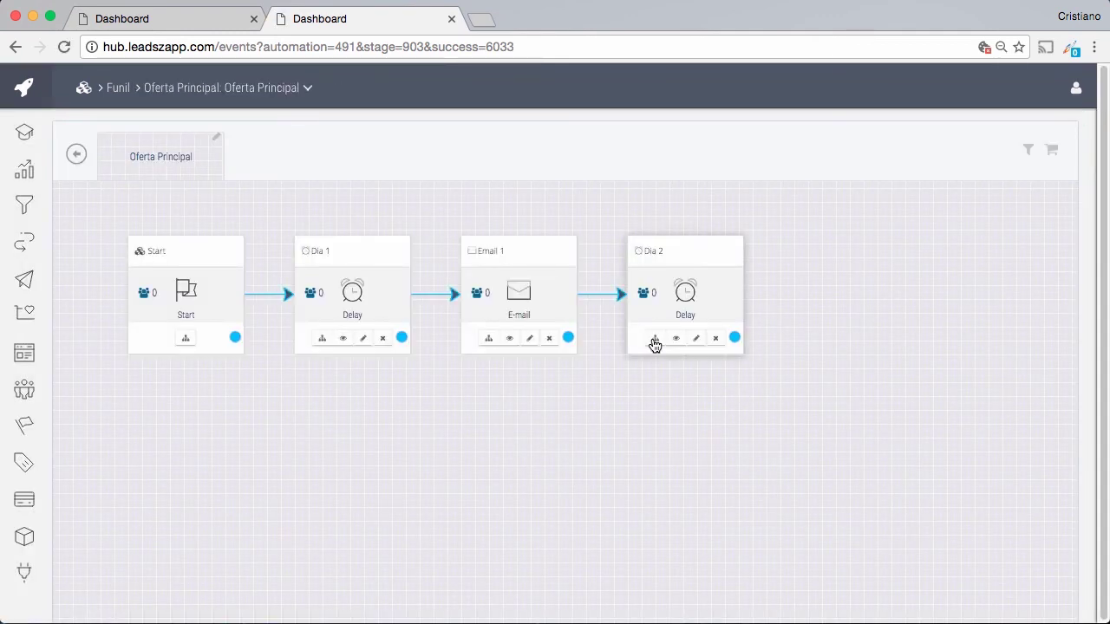
# Start an E-mail action titled Email 2 after the Dia 2 delay.
pyautogui.click(656, 339)
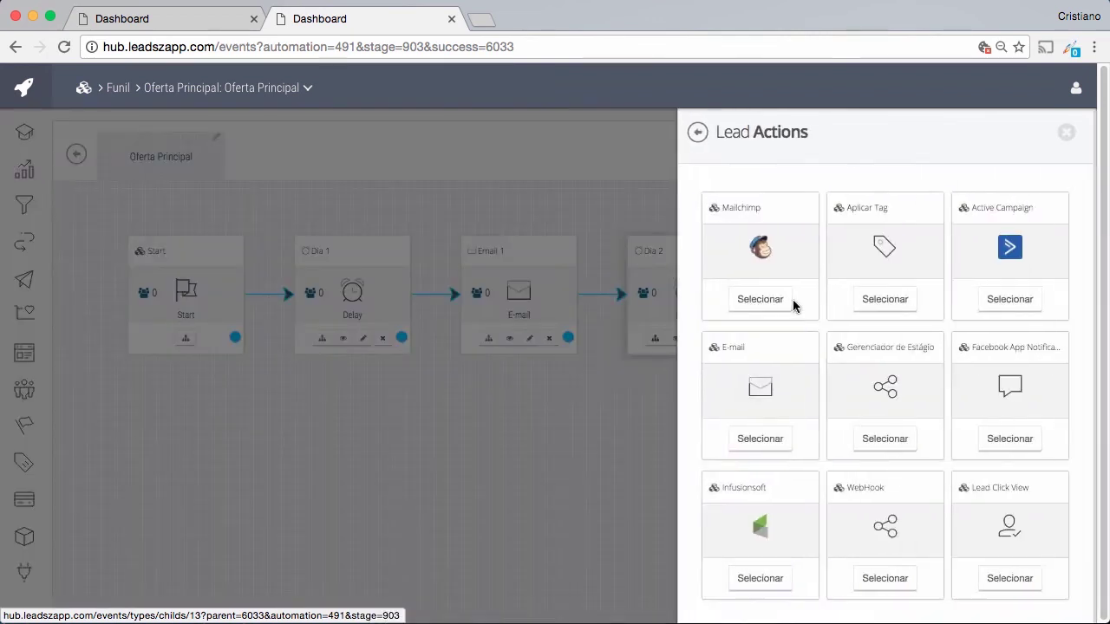
pyautogui.click(771, 439)
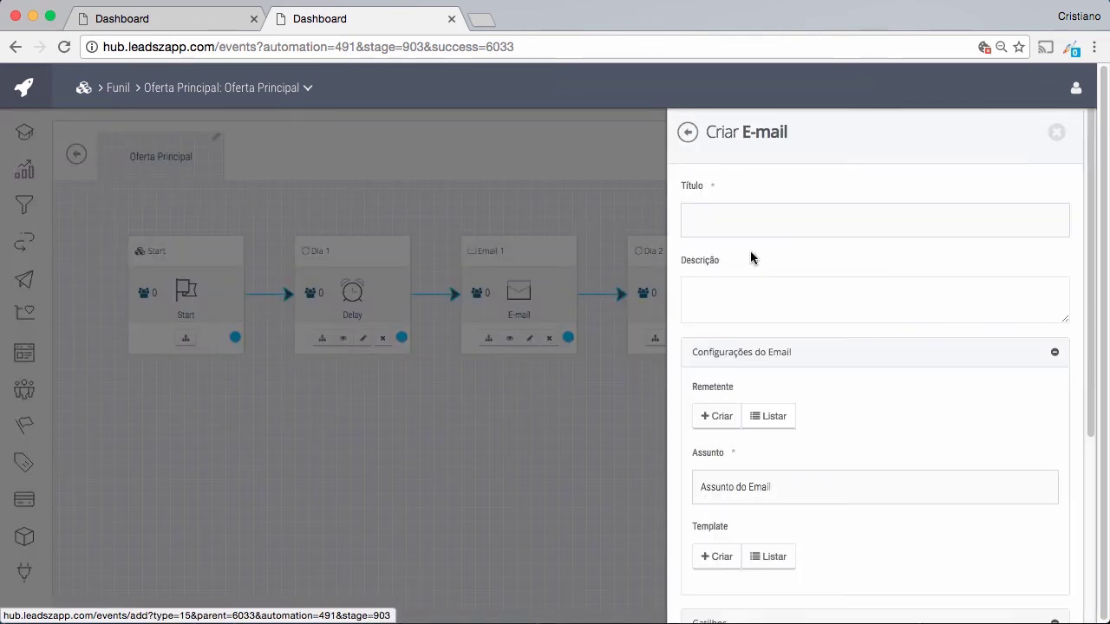
pyautogui.click(737, 227)
pyautogui.write('Email ')
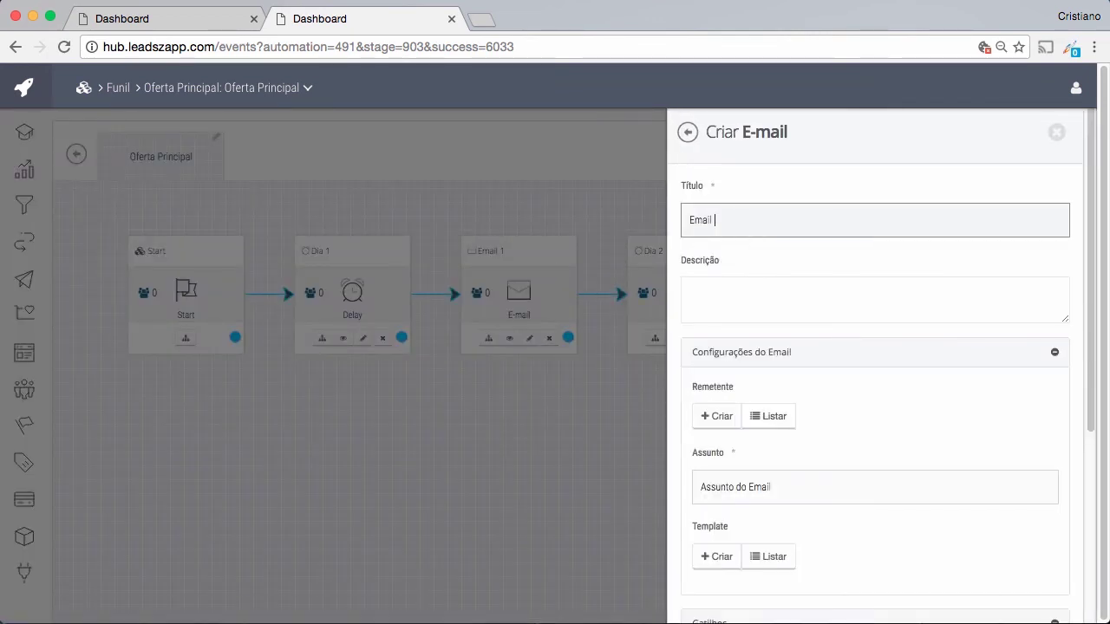
pyautogui.write('2')
# Assign the existing sender to the Email 2 action and set its subject to Email 2.
pyautogui.scroll(-2, 792, 358)
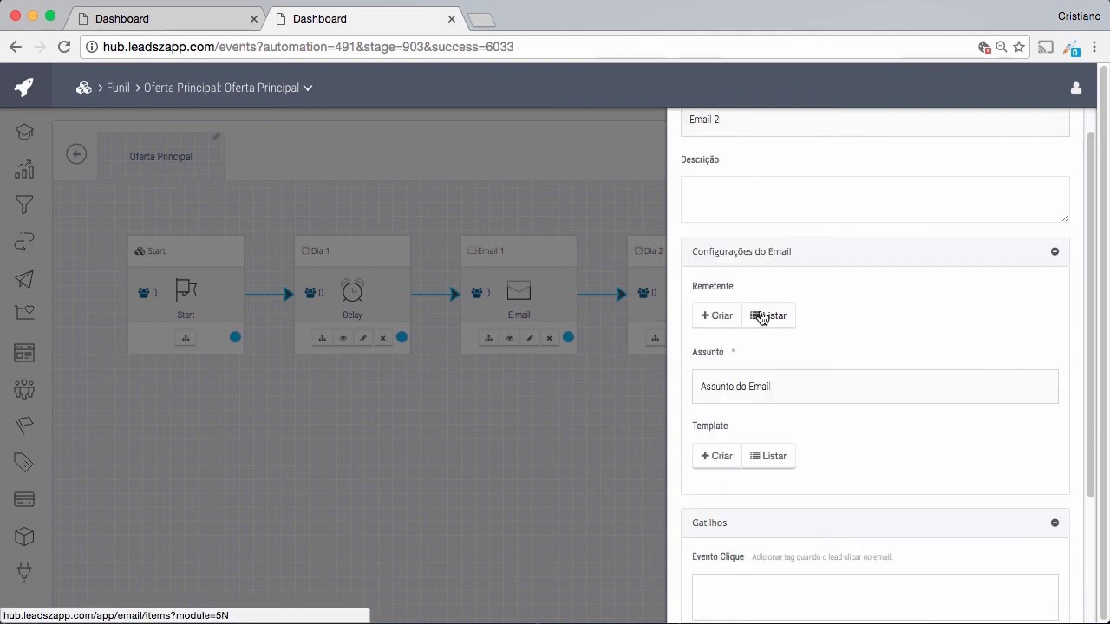
pyautogui.click(761, 317)
pyautogui.click(638, 199)
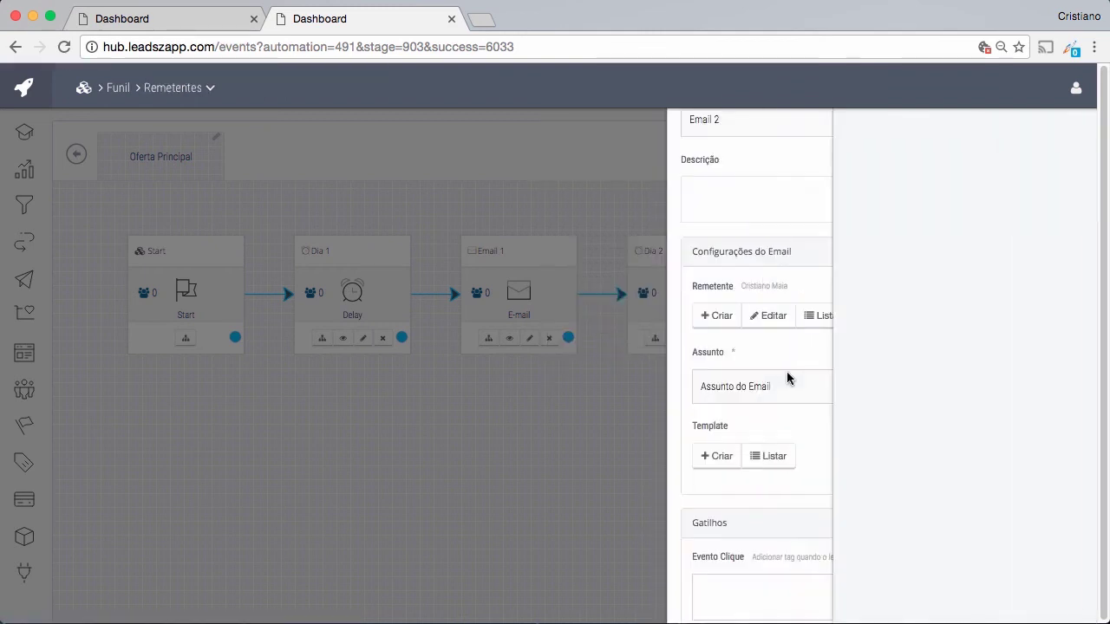
pyautogui.moveTo(785, 380); pyautogui.dragTo(645, 371)
pyautogui.write('Ema')
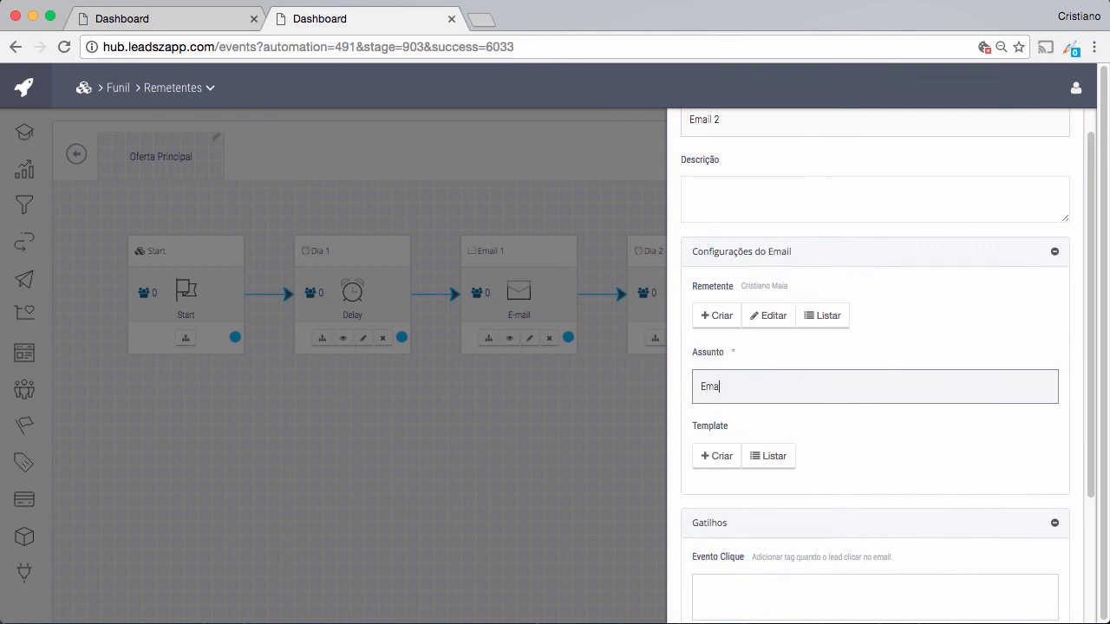
pyautogui.write('il 2')
# Create and save an email template titled Exemplo Email 2 with the body text Email 2 for the Email 2 action.
pyautogui.scroll(-1, 718, 422)
pyautogui.click(718, 421)
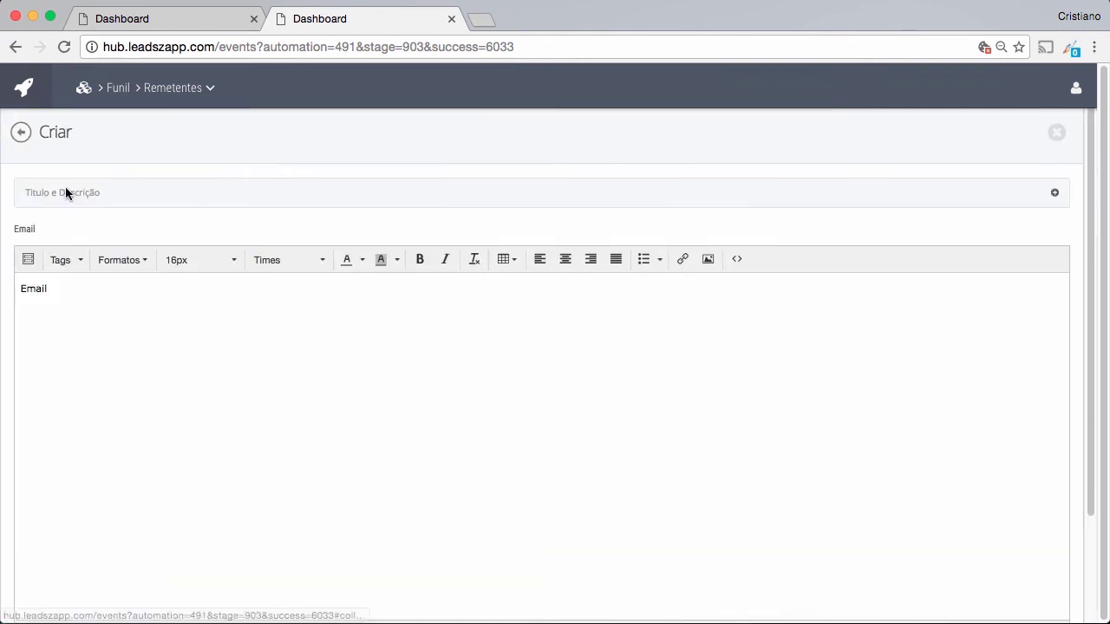
pyautogui.click(65, 193)
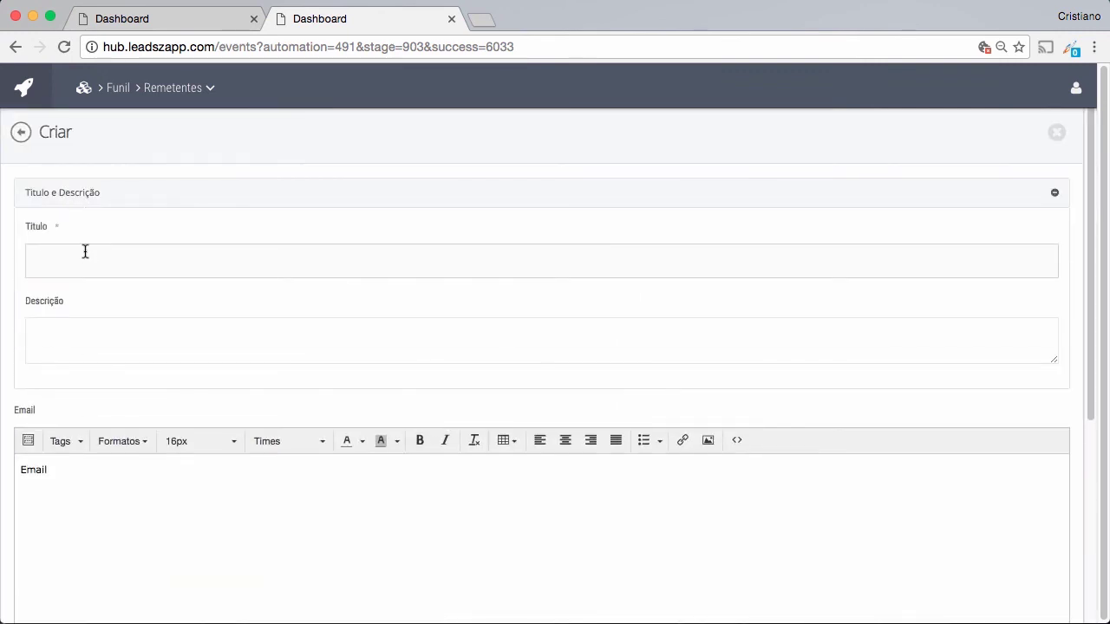
pyautogui.click(85, 251)
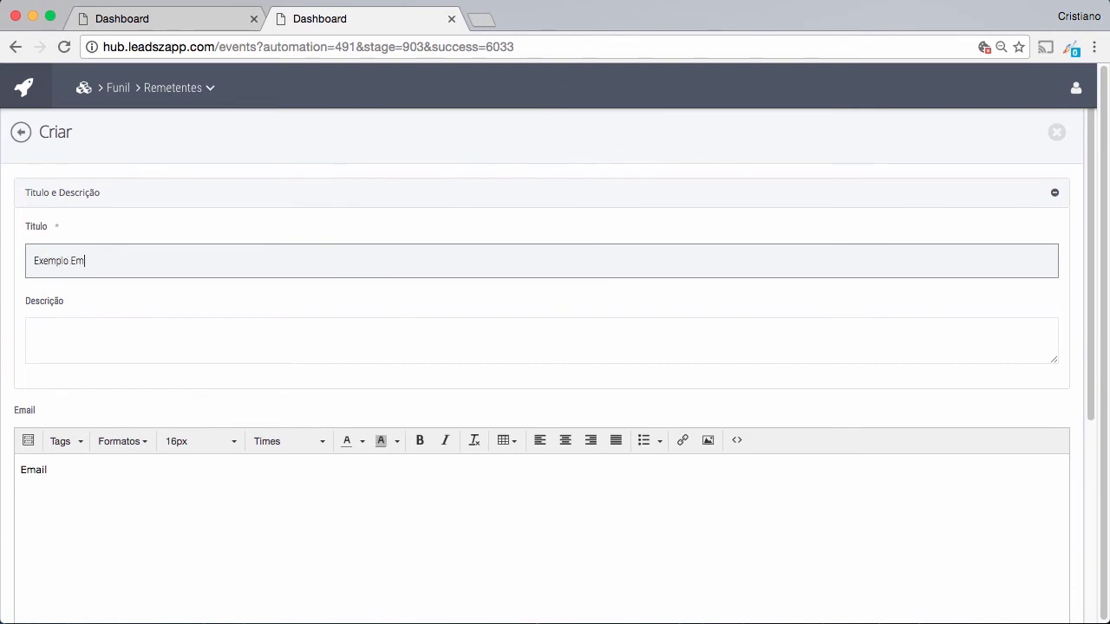
pyautogui.write('Exemplo Email 2')
pyautogui.click(87, 491)
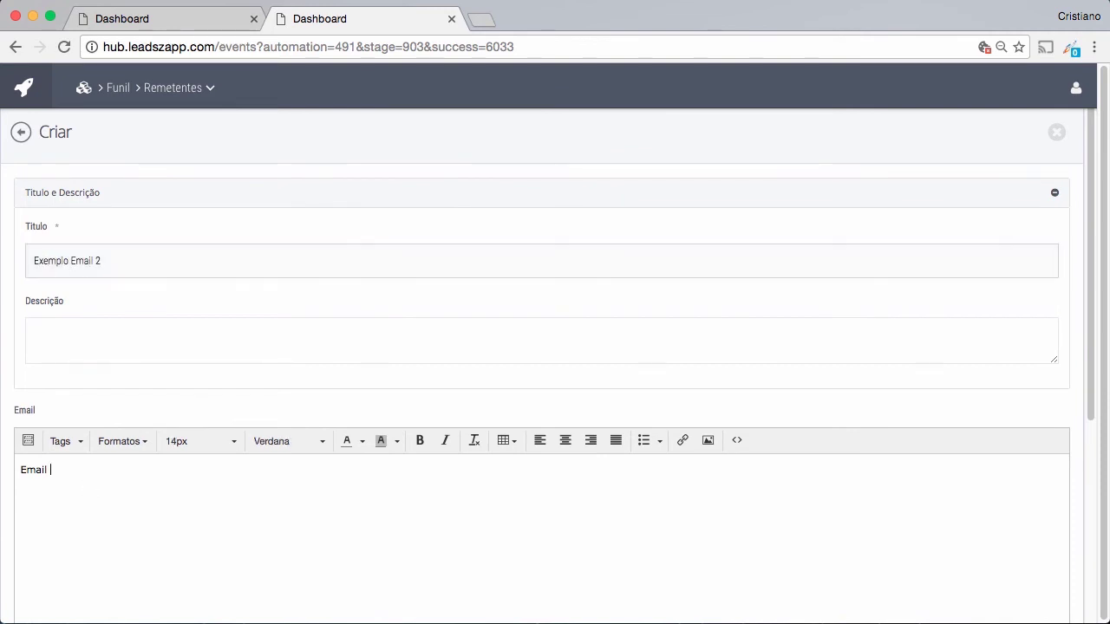
pyautogui.write('2')
pyautogui.scroll(-5, 562, 519)
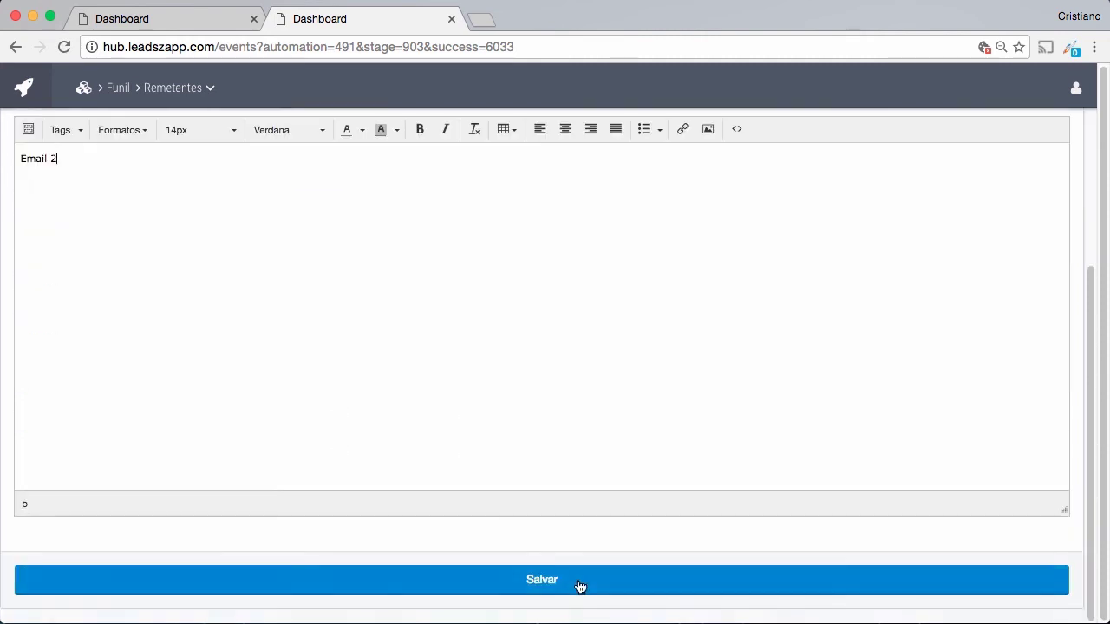
pyautogui.click(577, 586)
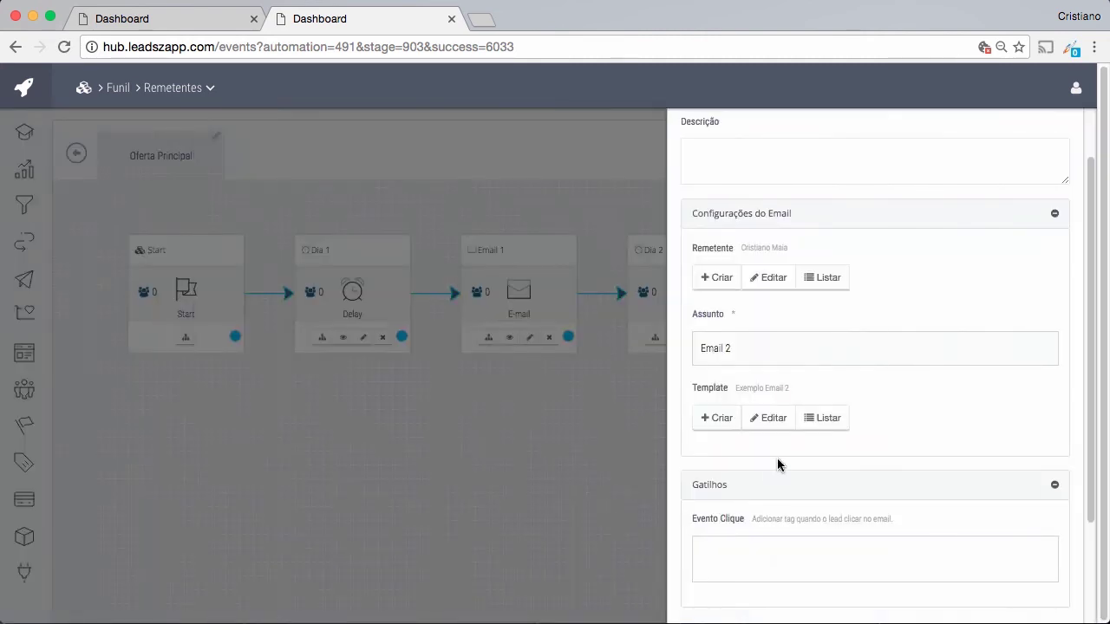
# Activate the Email 2 action and save it.
pyautogui.scroll(-4, 784, 464)
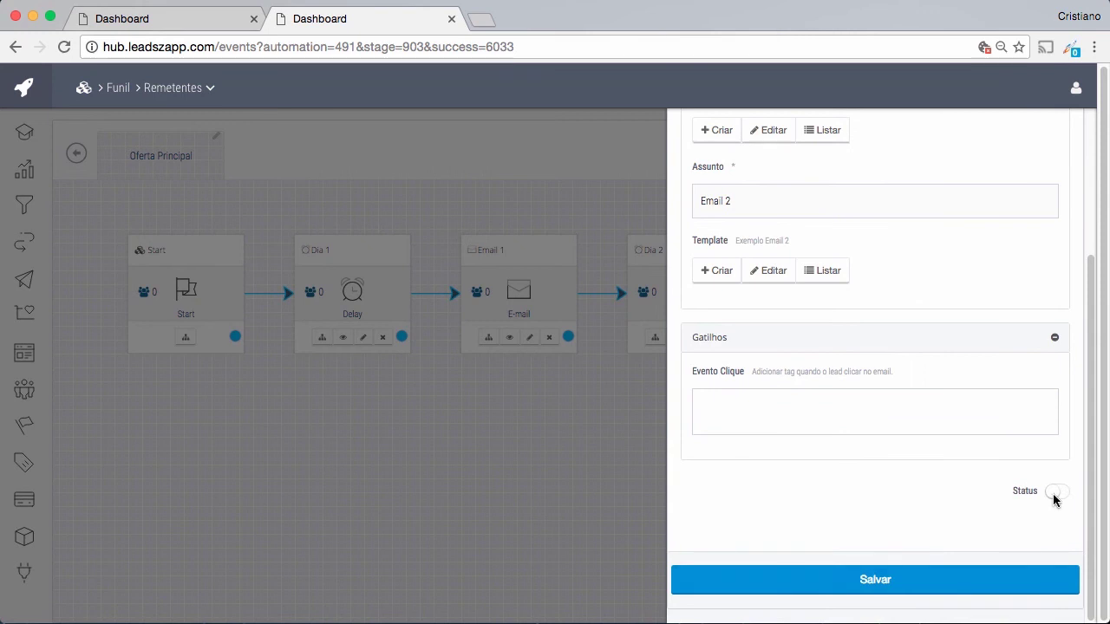
pyautogui.click(1054, 494)
pyautogui.click(963, 577)
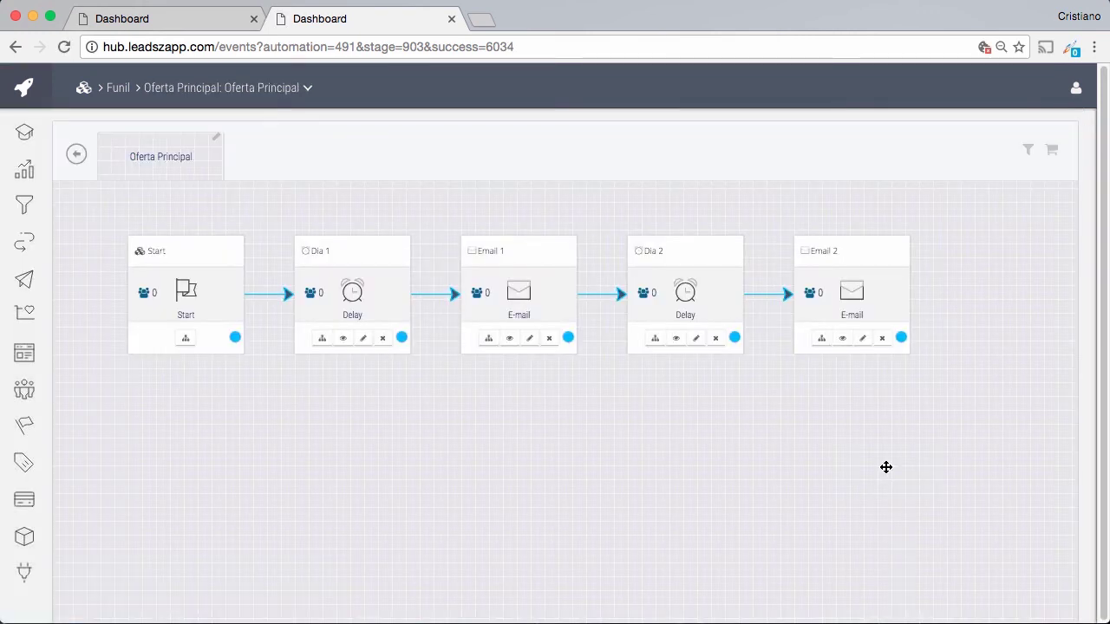
pyautogui.hscroll(5, 773, 424)
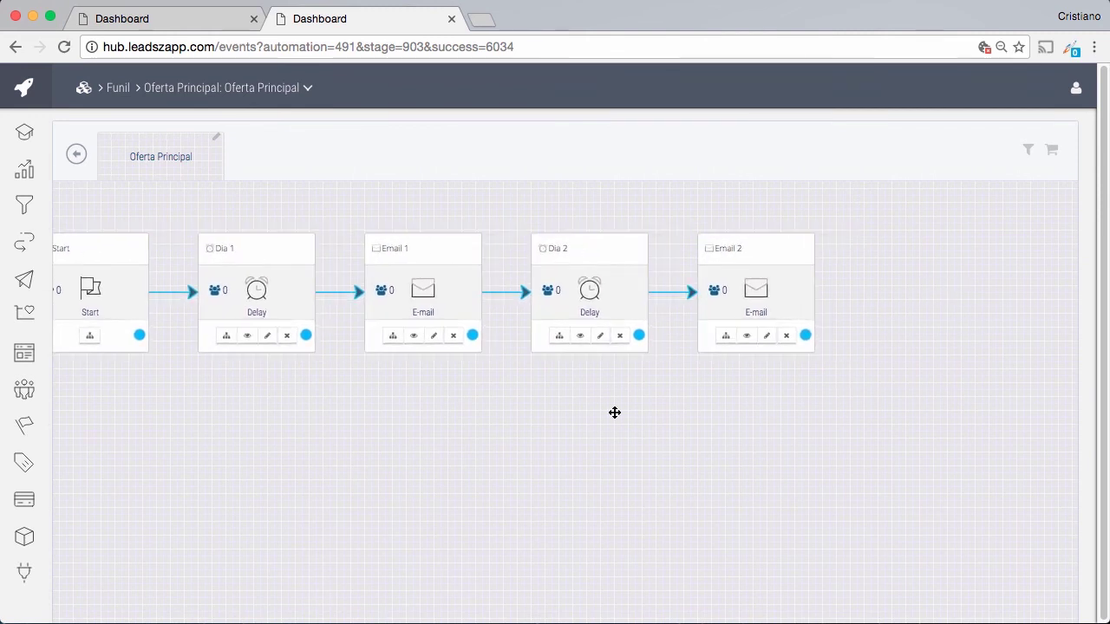
pyautogui.hscroll(-6, 325, 443)
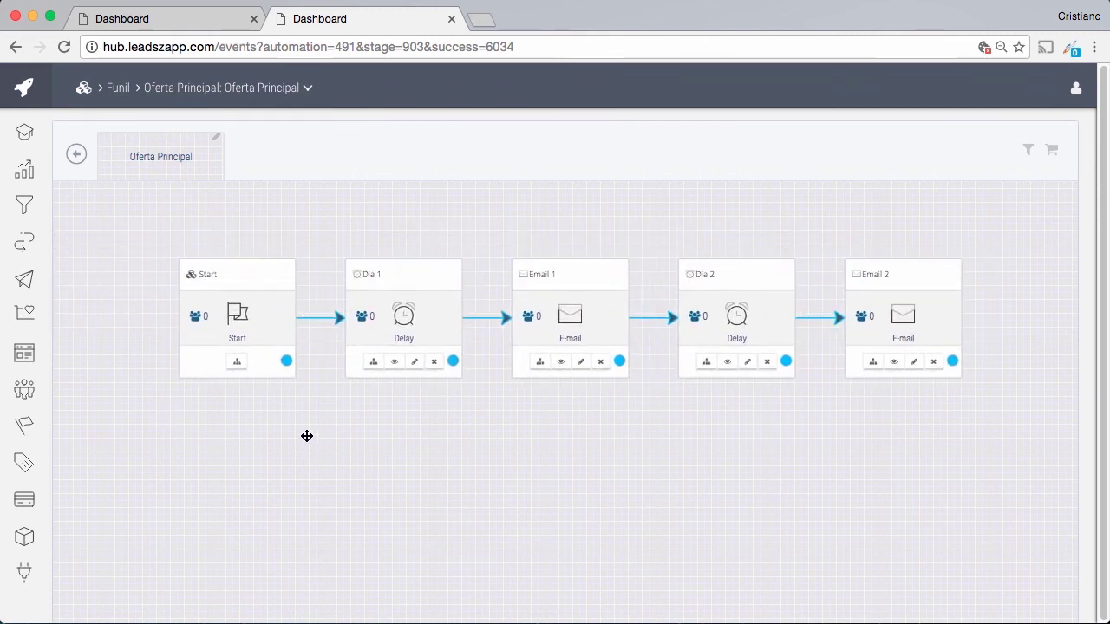
pyautogui.moveTo(307, 436); pyautogui.dragTo(300, 431)
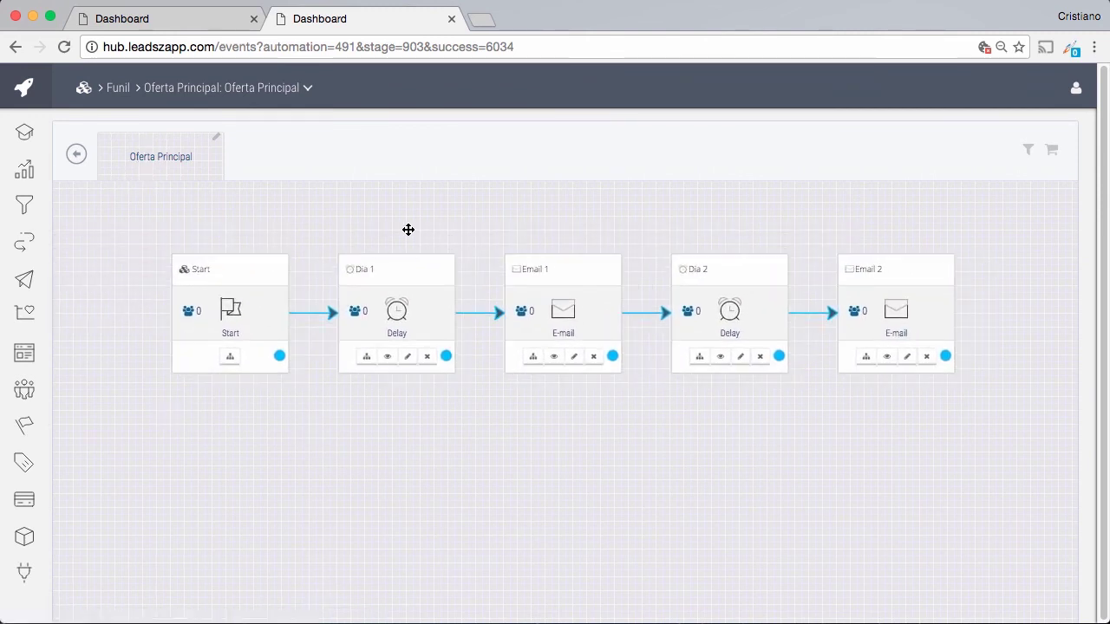
pyautogui.hscroll(1, 400, 230)
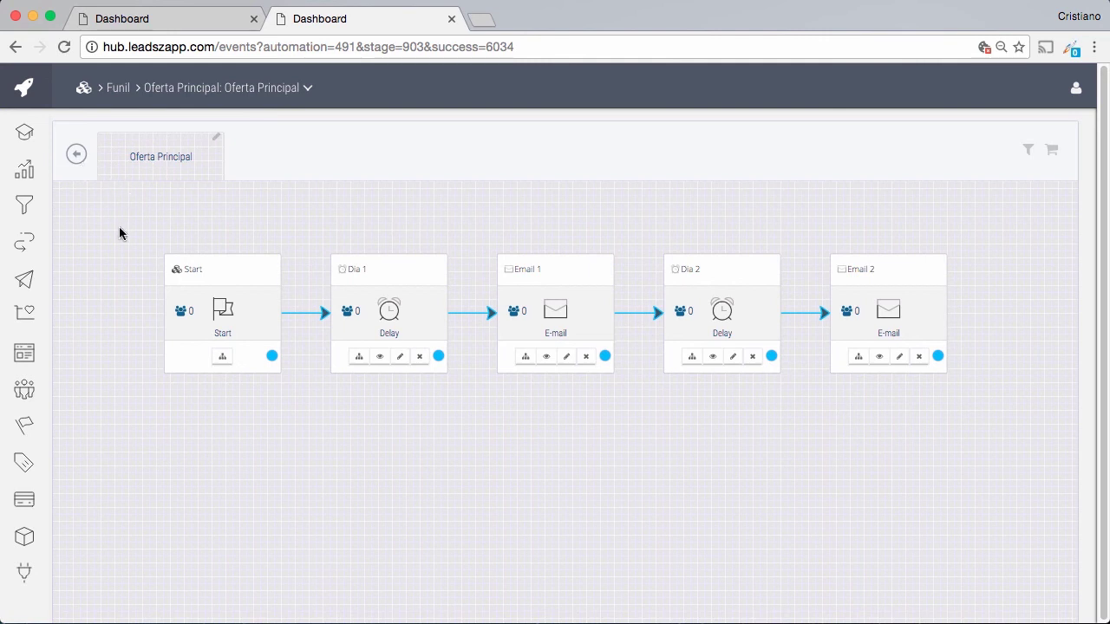
# Return to the Lead Nuturing stage and add an active Sequência titled Bónus after Oferta Principal.
pyautogui.click(78, 158)
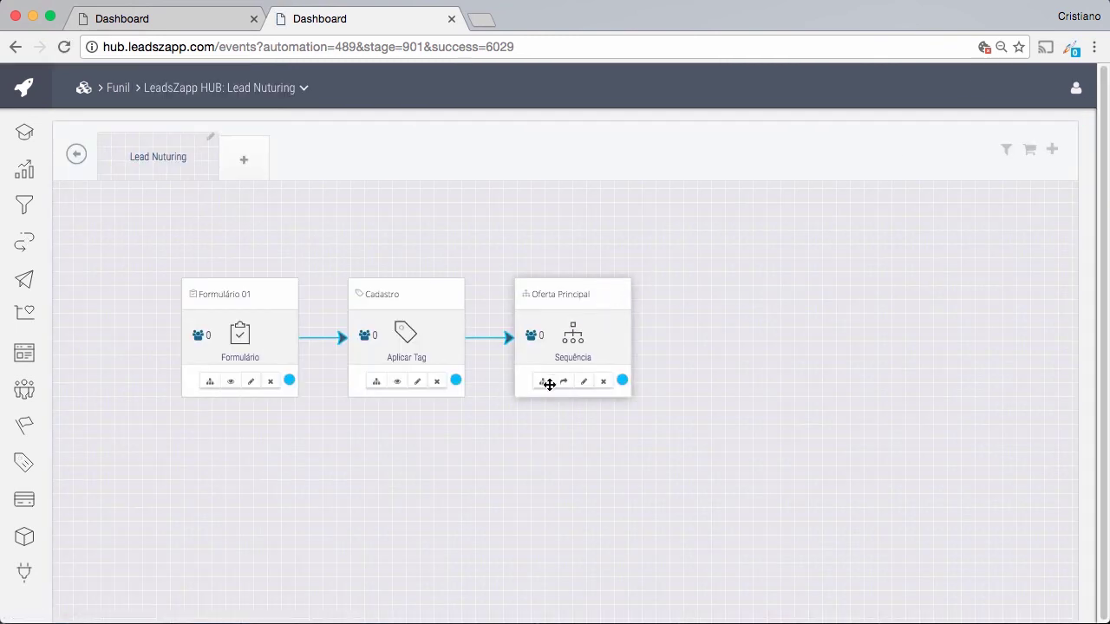
pyautogui.click(620, 379)
pyautogui.scroll(-1, 828, 446)
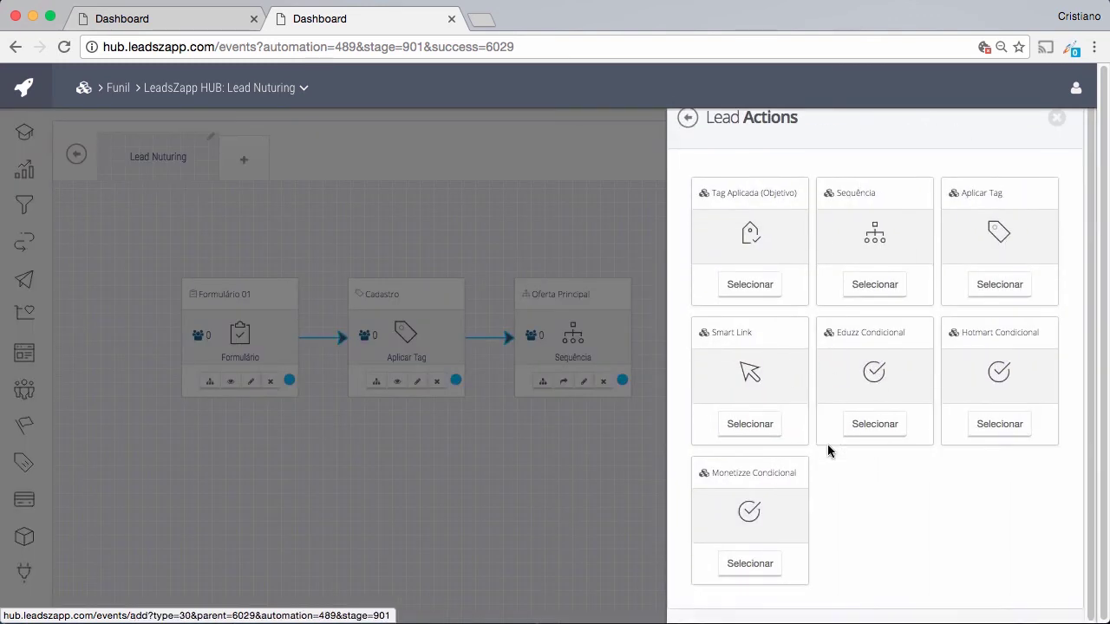
pyautogui.scroll(1, 827, 446)
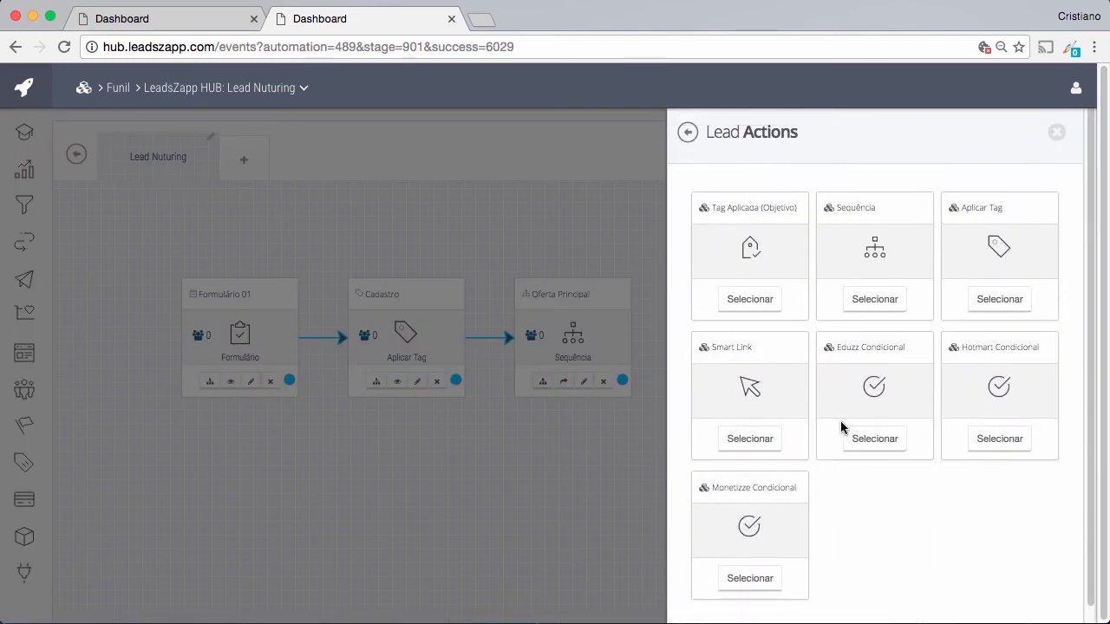
pyautogui.click(860, 300)
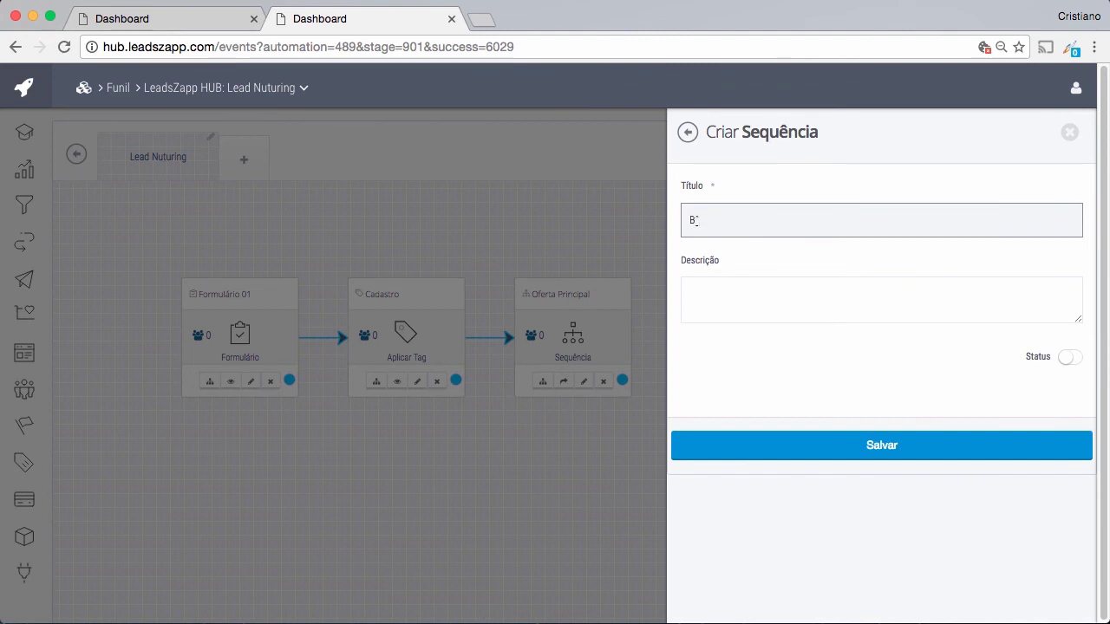
pyautogui.write('Bónus')
pyautogui.click(1069, 358)
pyautogui.click(980, 449)
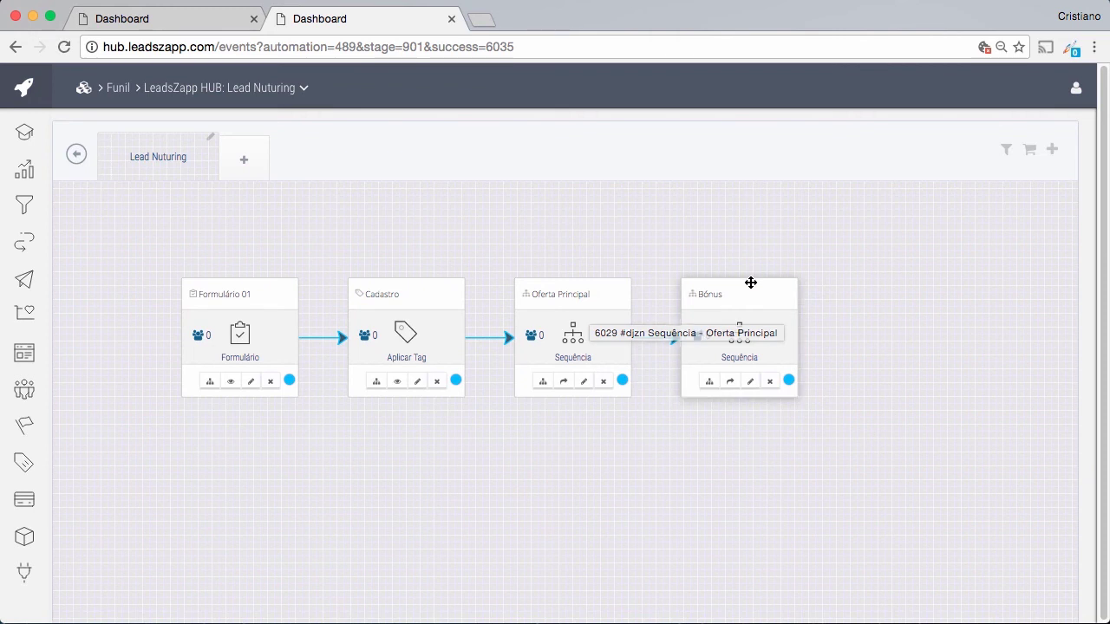
# Add an active Sequência titled Escassez after the Bónus sequence and save it.
pyautogui.click(709, 384)
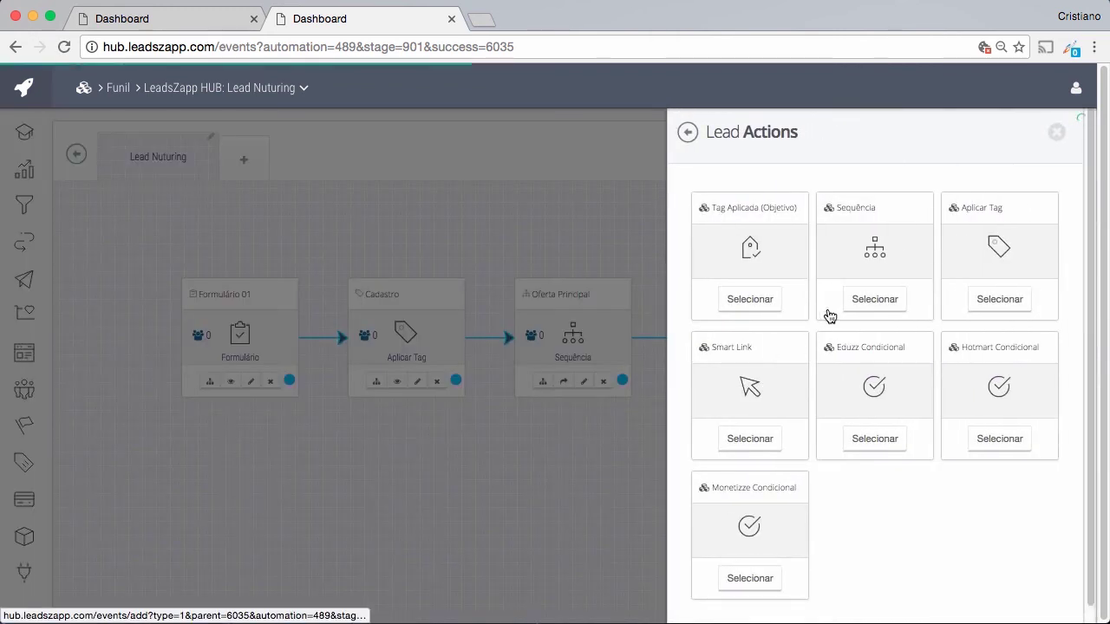
pyautogui.click(856, 310)
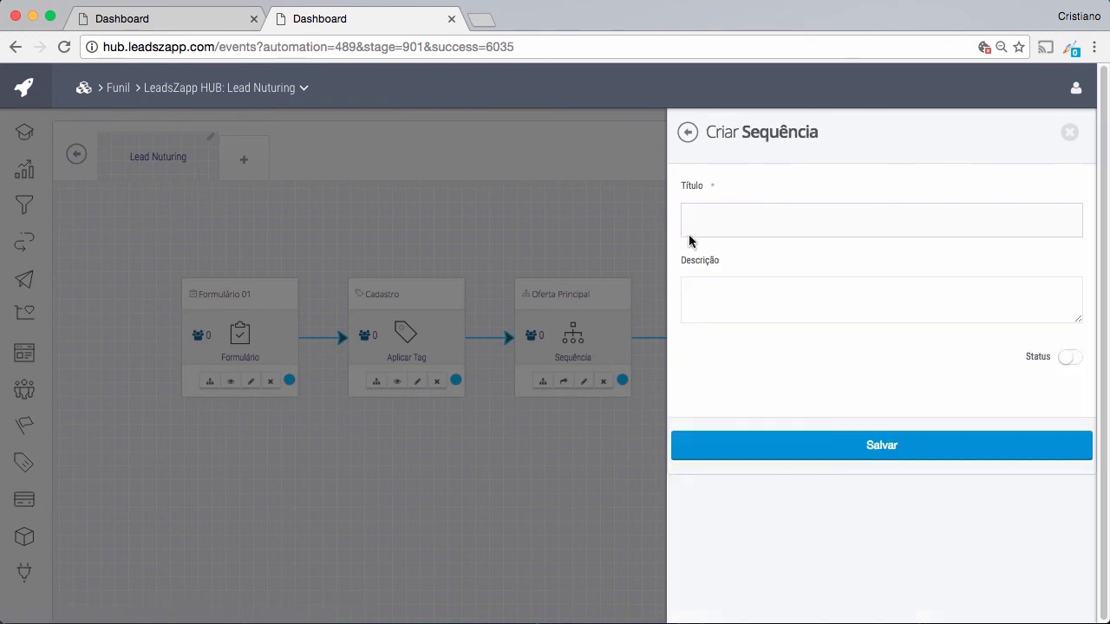
pyautogui.click(689, 234)
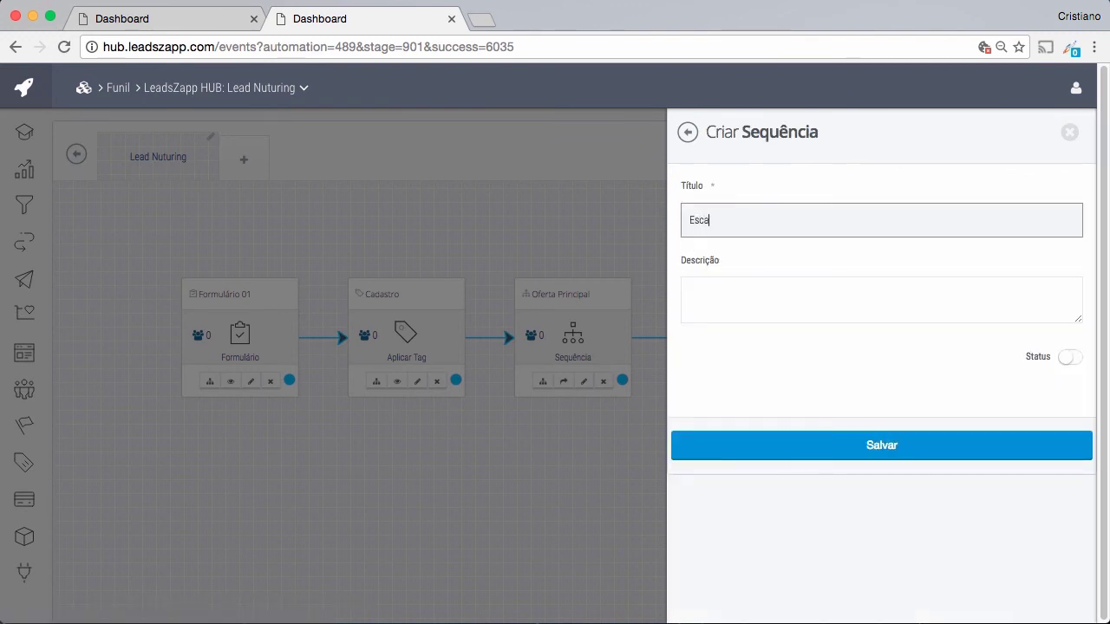
pyautogui.click(1072, 359)
pyautogui.click(1004, 439)
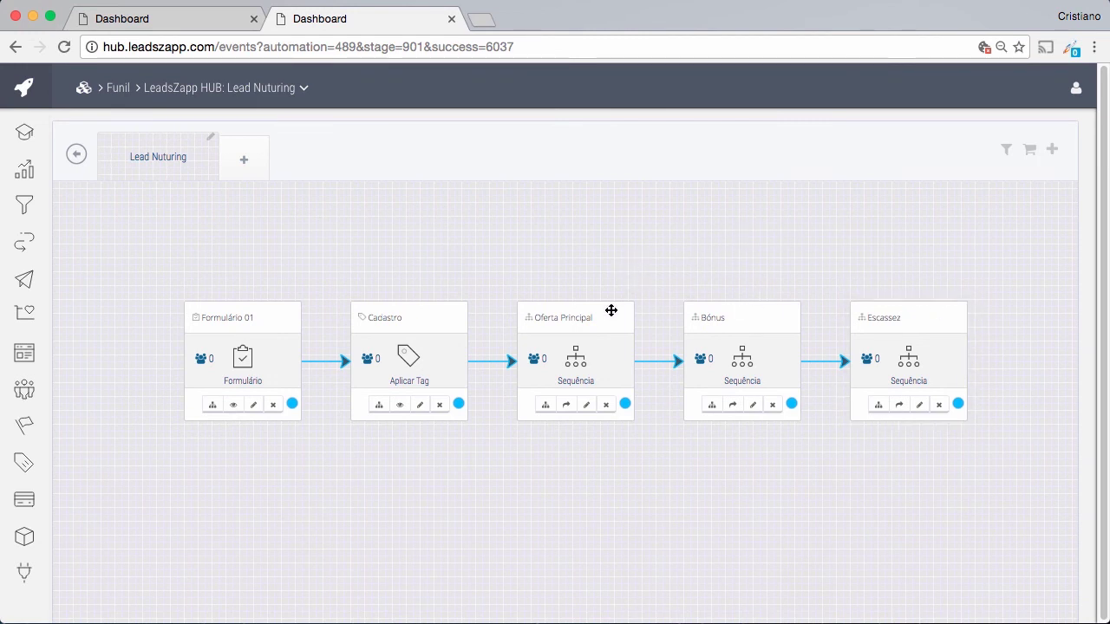
# Start a Tag Aplicada (Objetivo) action titled Ação de Compra from the Oferta Principal sequence.
pyautogui.click(546, 407)
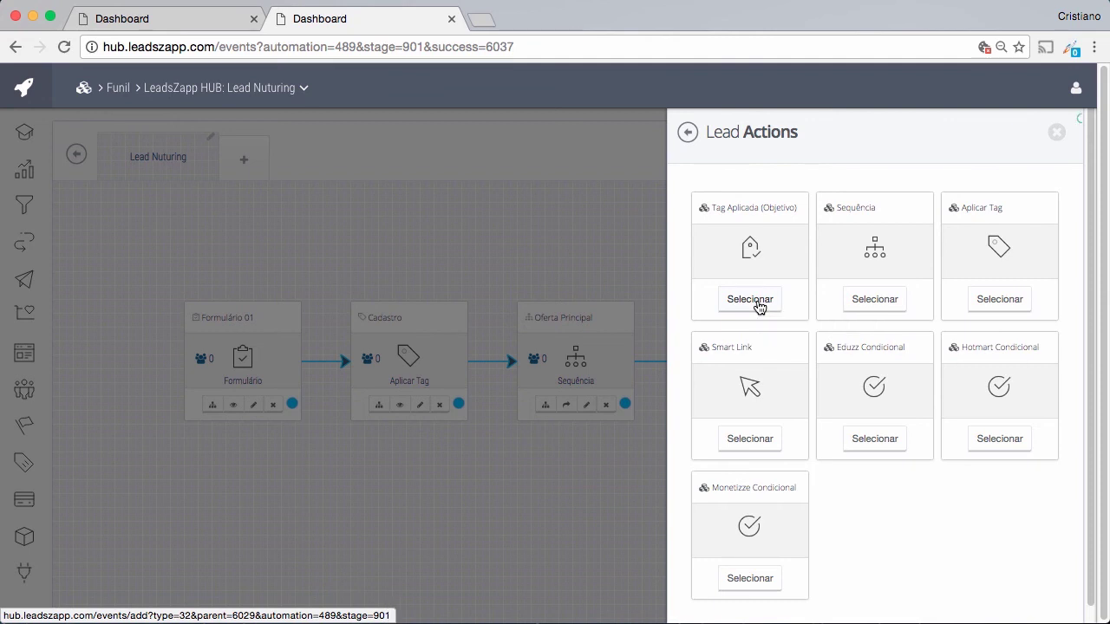
pyautogui.click(750, 299)
pyautogui.click(735, 222)
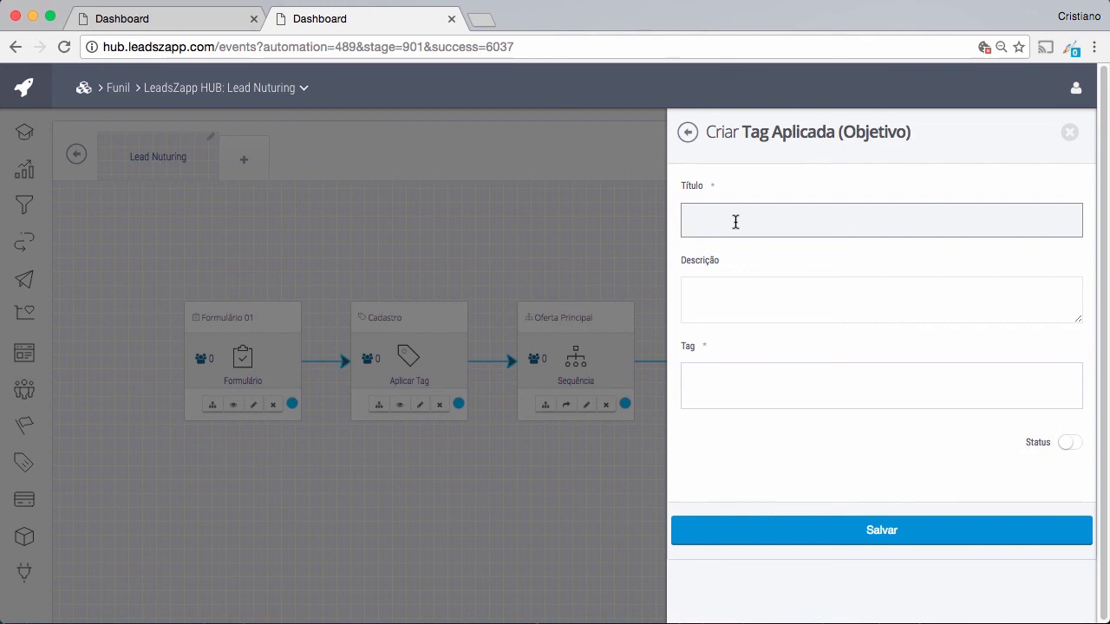
pyautogui.write('A')
pyautogui.write('ção de Compra')
# Assign the tags lzphub-boleto-impresso and lzphub-cliente to the Ação de Compra objective, activate it and save it.
pyautogui.click(727, 384)
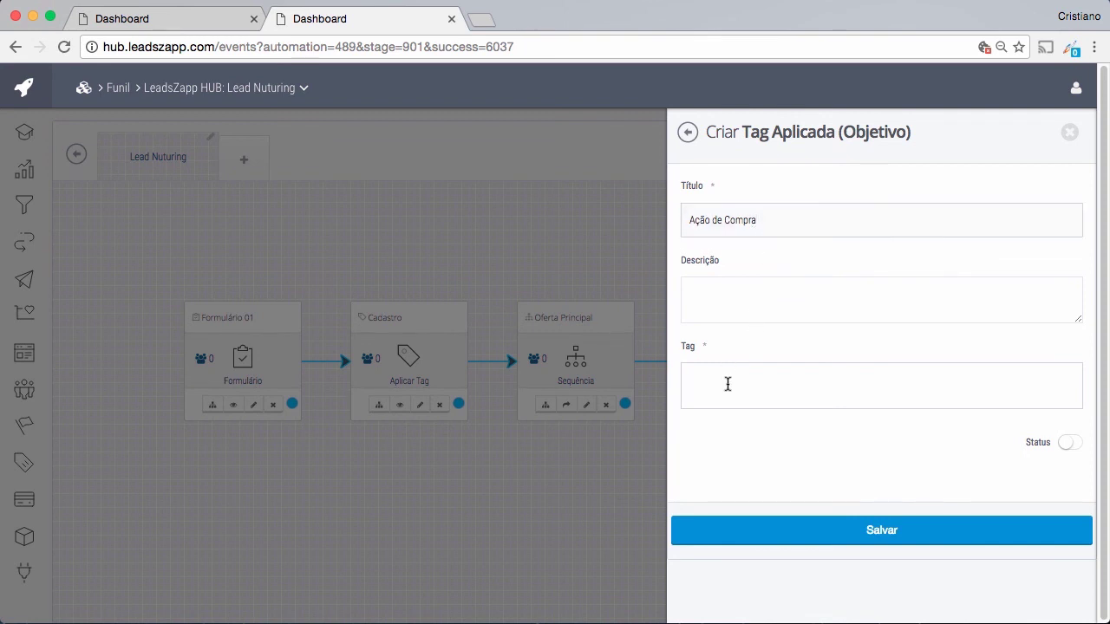
pyautogui.write('lzp')
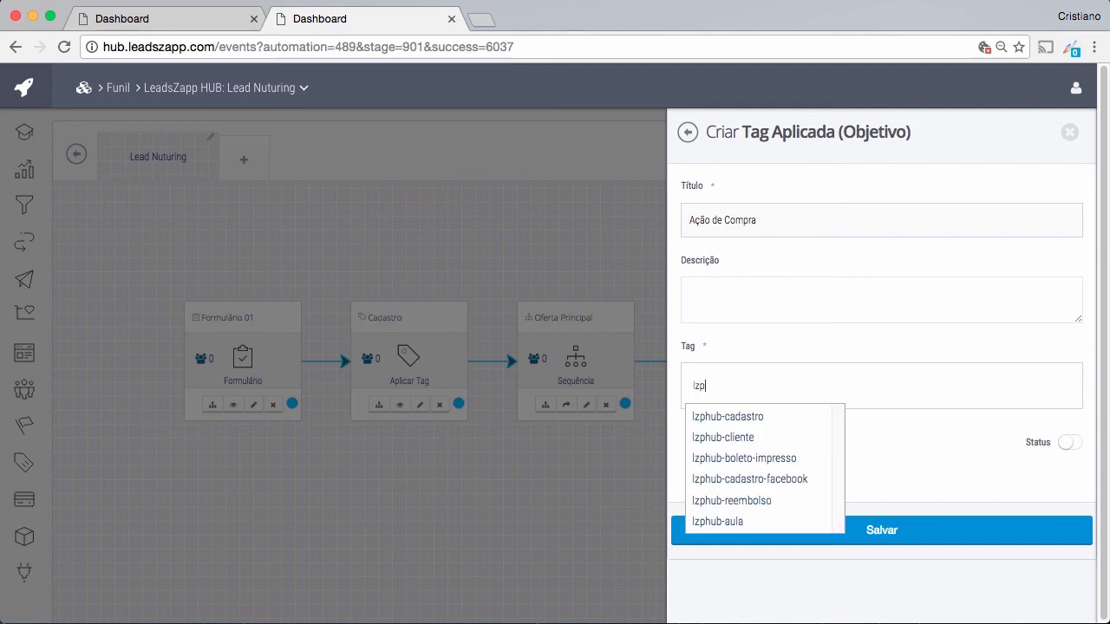
pyautogui.write('hub-boleto-imp')
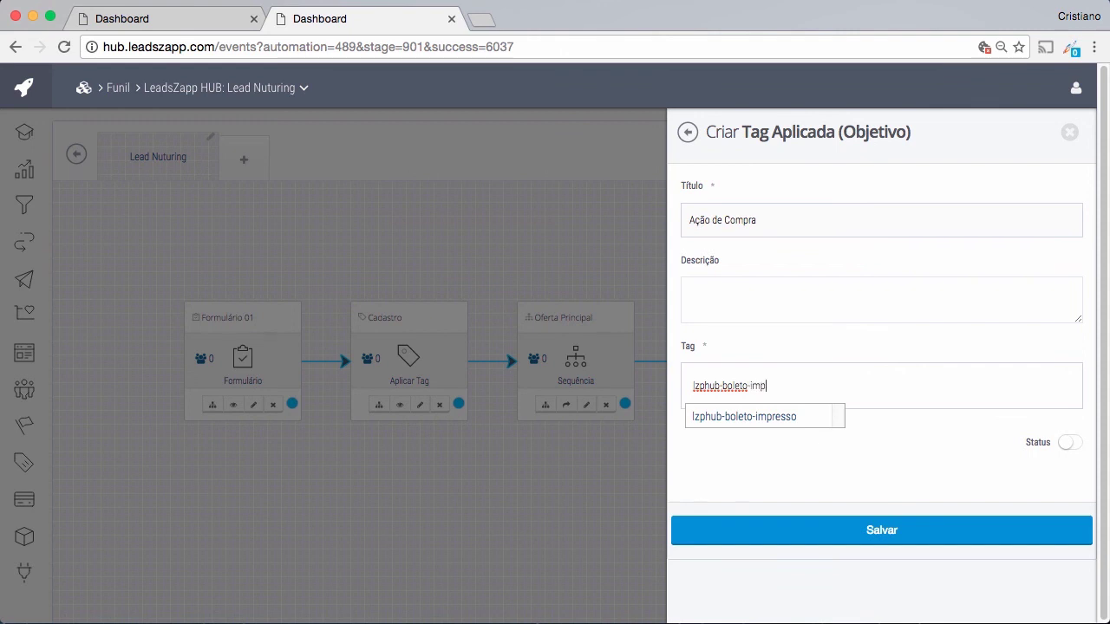
pyautogui.write('resso')
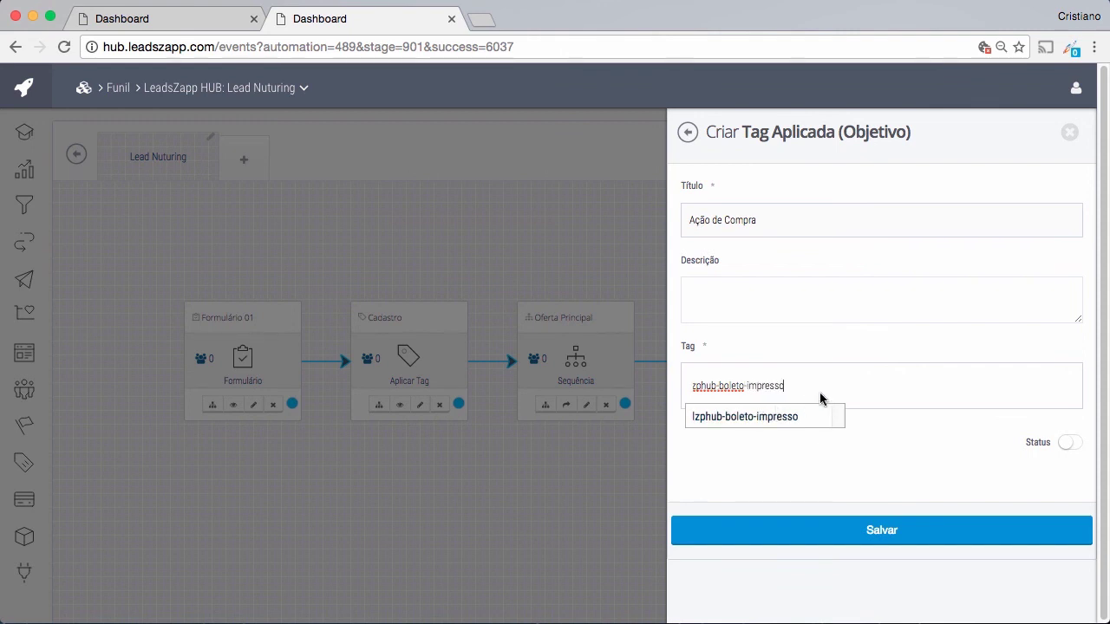
pyautogui.press('Return')
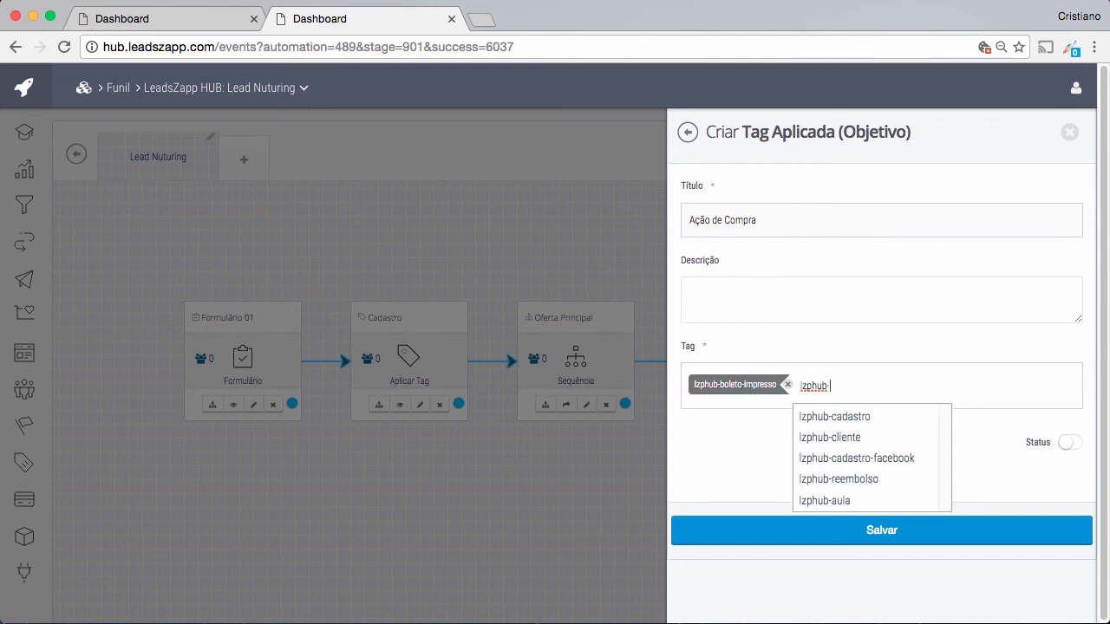
pyautogui.press('Return')
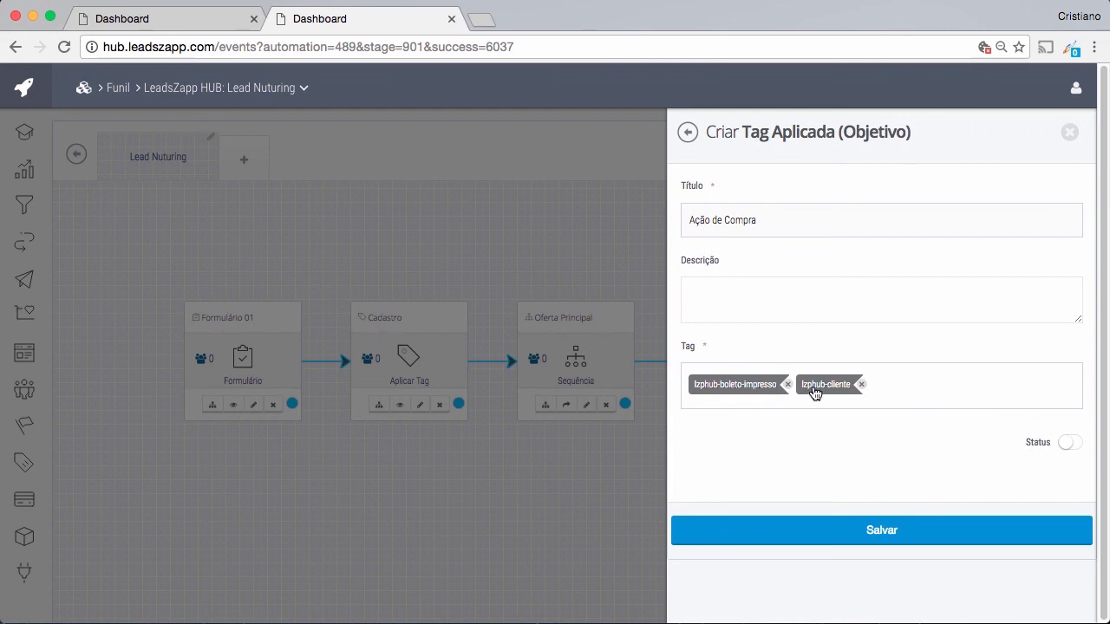
pyautogui.click(1077, 445)
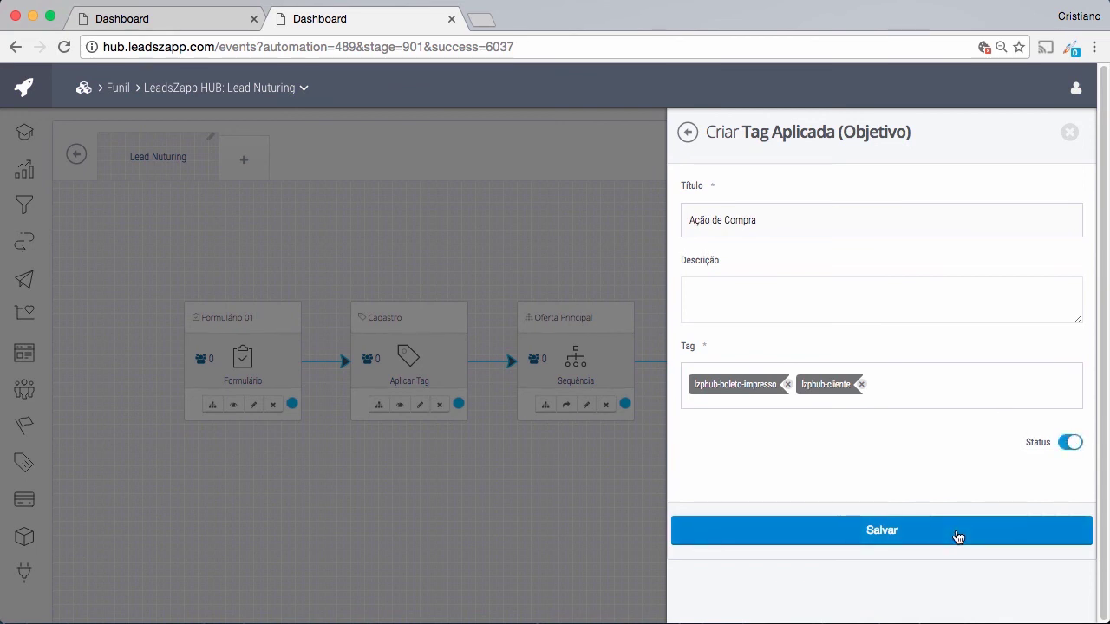
pyautogui.click(956, 535)
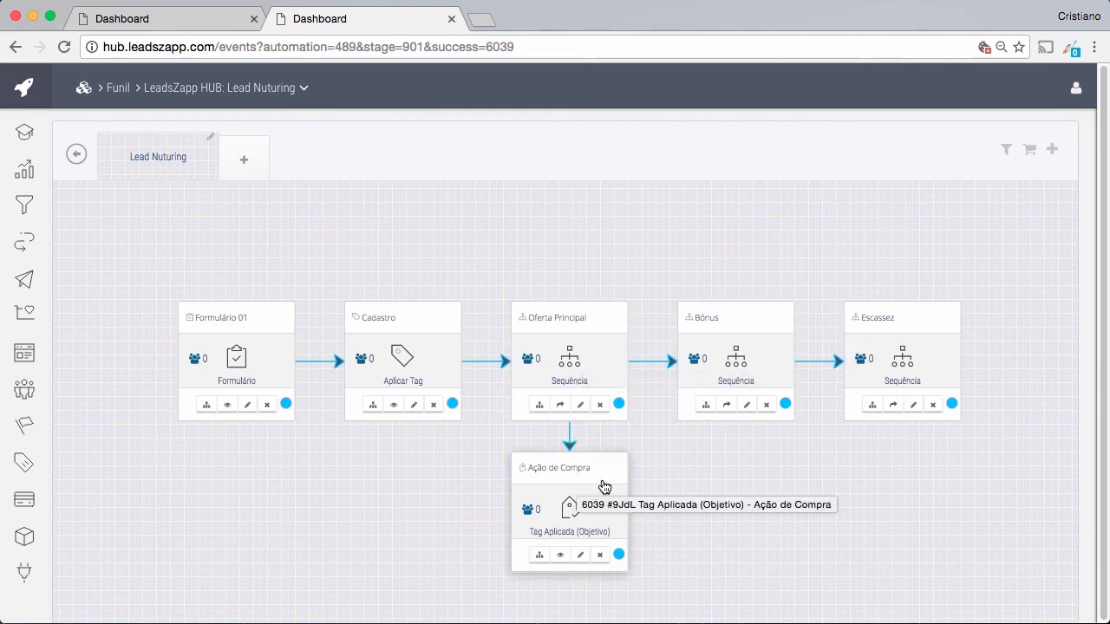
# Start a Tag Aplicada (Objetivo) action titled Ação de Compra from the Bónus sequence.
pyautogui.click(706, 406)
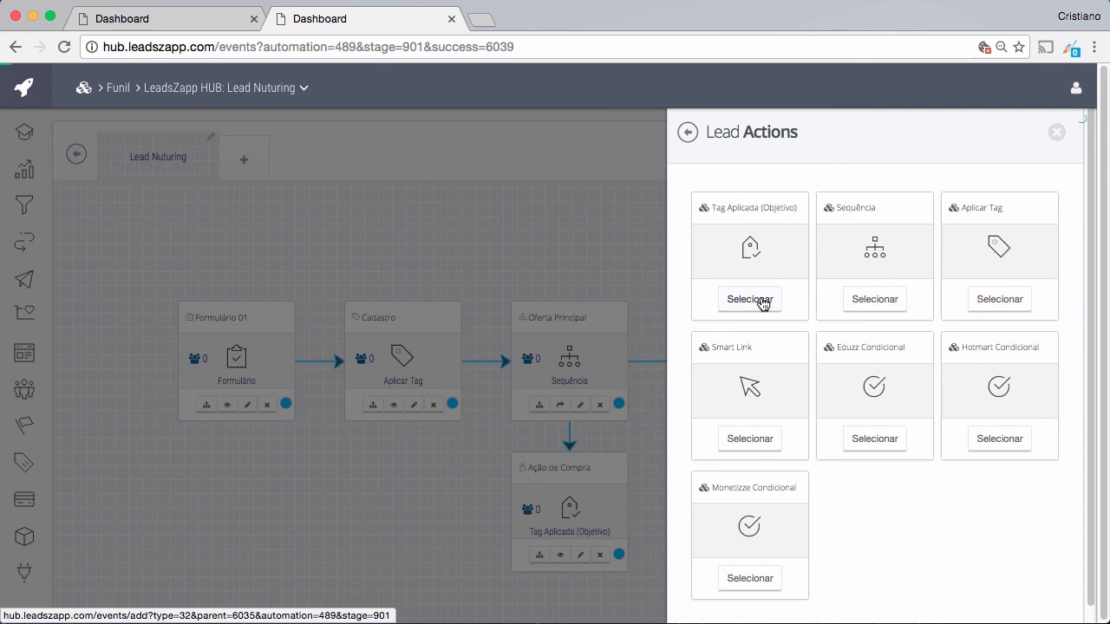
pyautogui.click(750, 299)
pyautogui.click(746, 223)
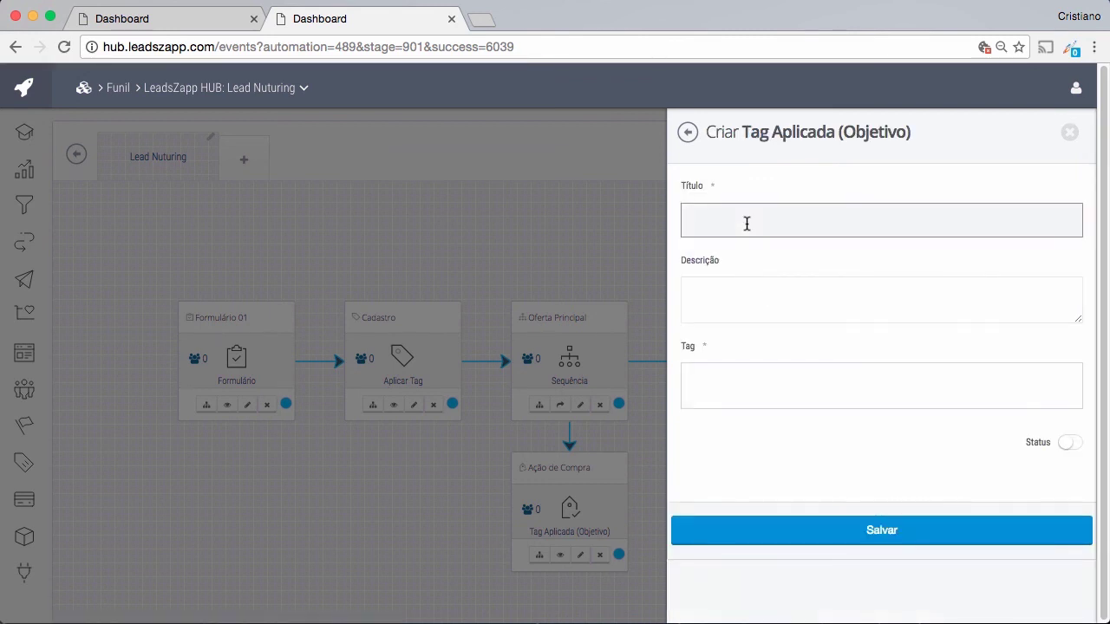
pyautogui.write('Ação de Compra')
# Assign the tags lzphub-boleto-impresso and lzphub-cliente to the Bónus sequence's Ação de Compra objective, activate it and save it.
pyautogui.click(881, 386)
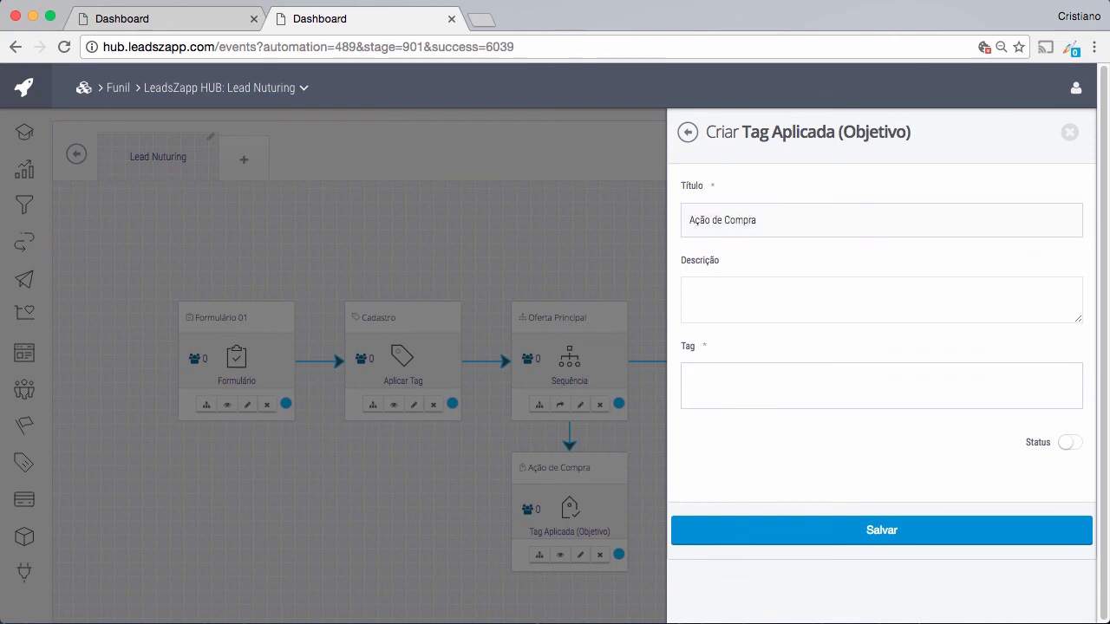
pyautogui.write('lzphub')
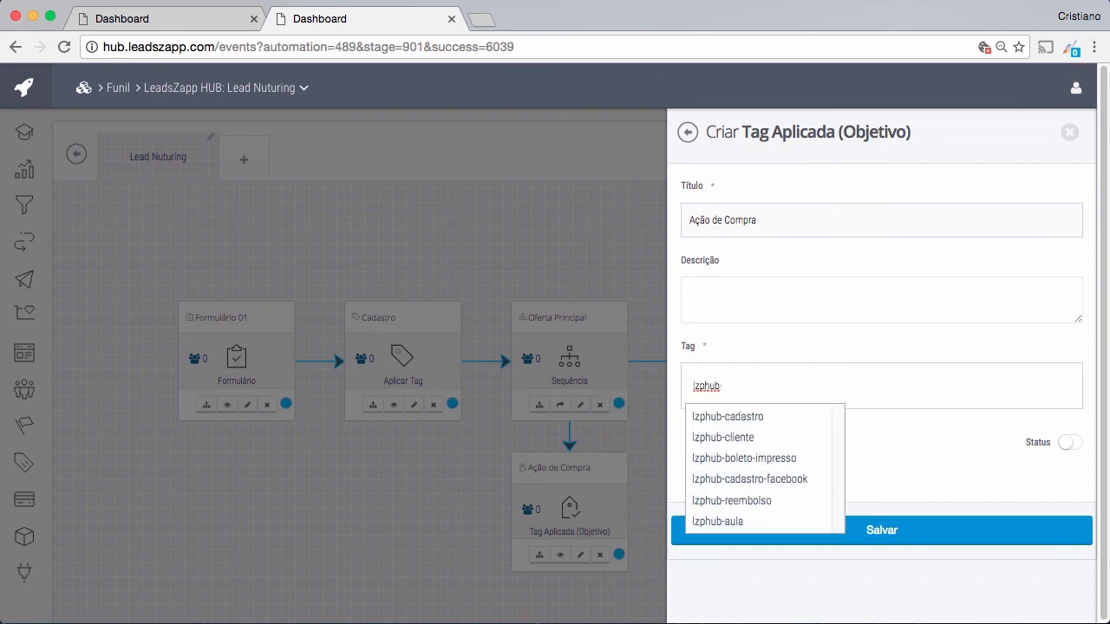
pyautogui.write('-bo')
pyautogui.press('Down')
pyautogui.press('Return')
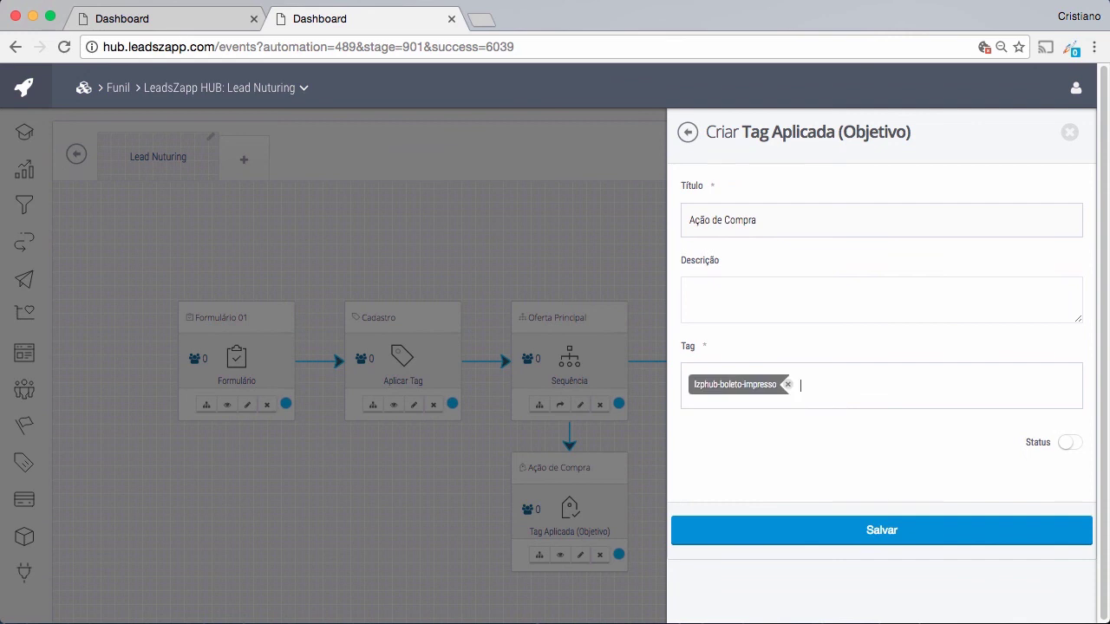
pyautogui.write('lzphub')
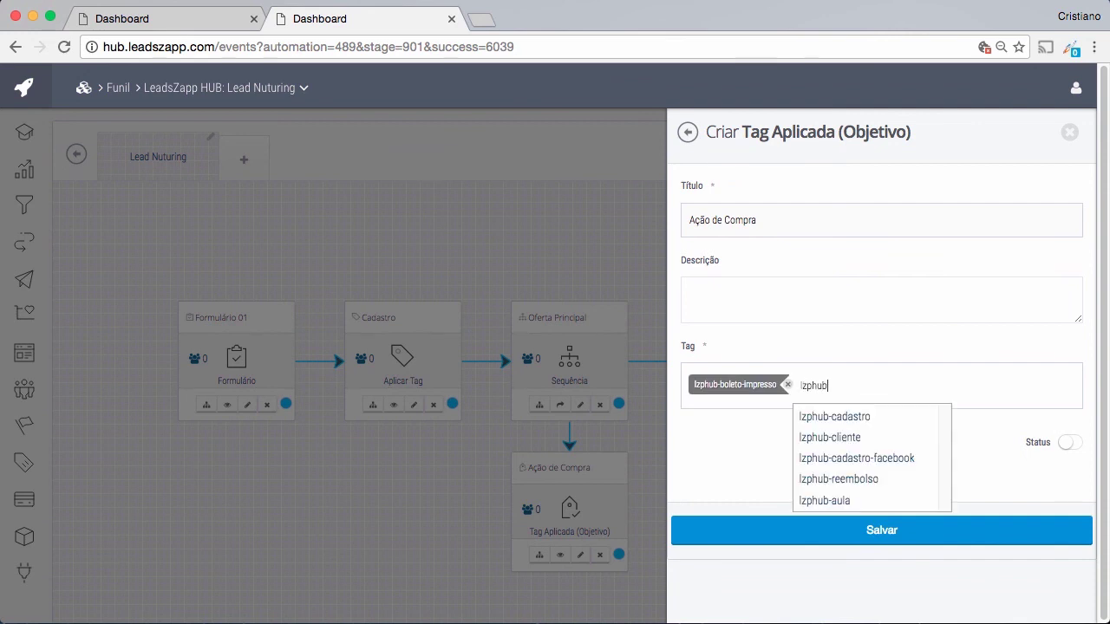
pyautogui.write('-cliente')
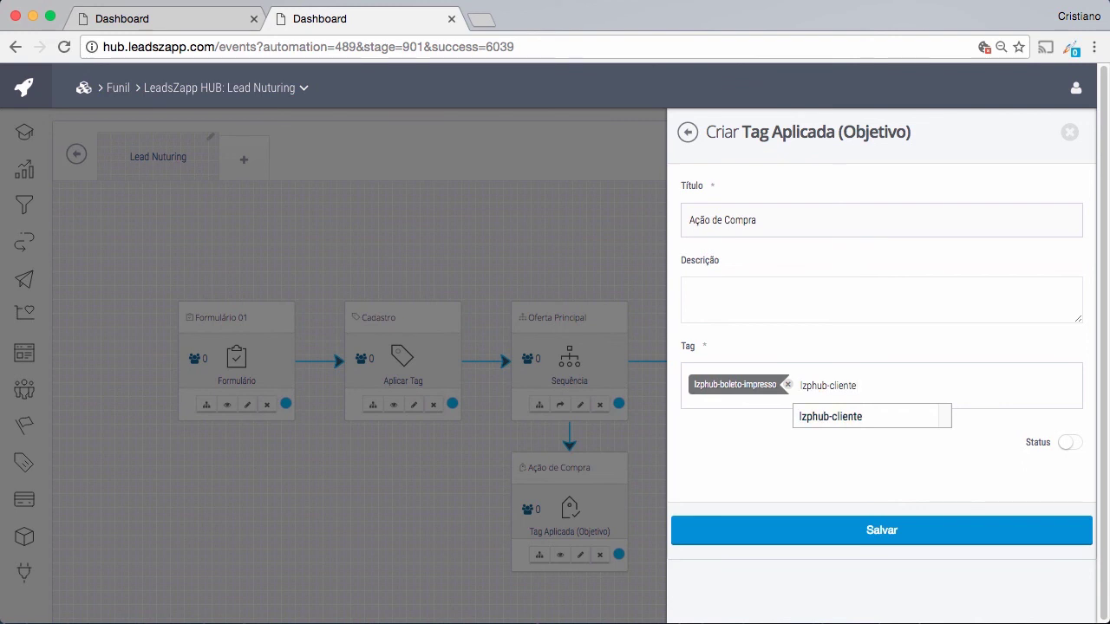
pyautogui.press('Return')
pyautogui.click(1069, 442)
pyautogui.click(977, 529)
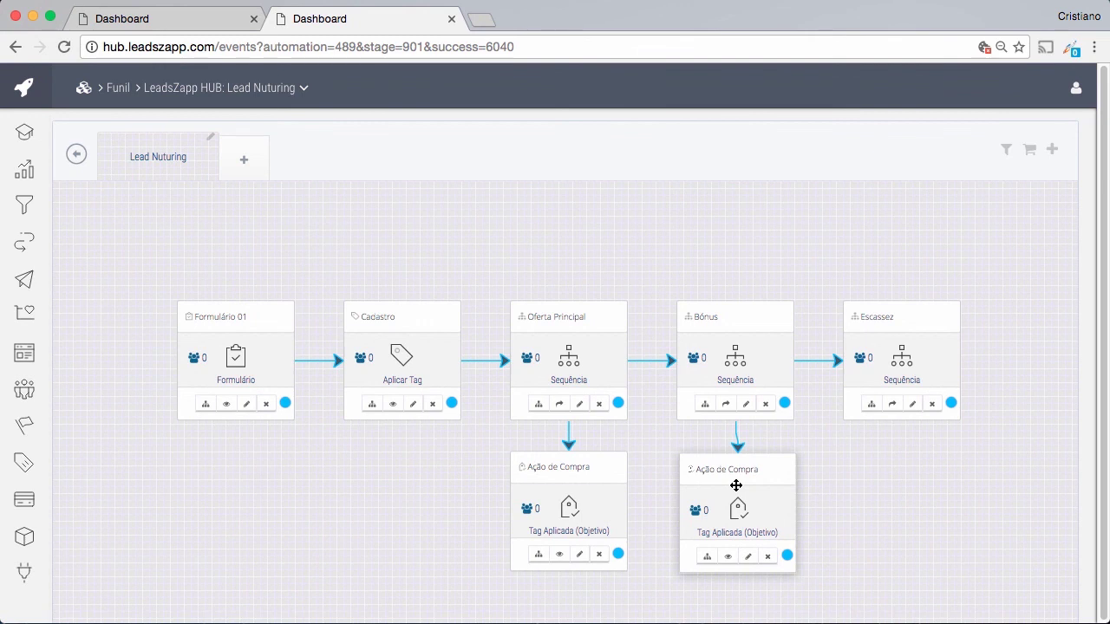
# Start a Tag Aplicada (Objetivo) action titled Ação de Compra from the Escassez sequence.
pyautogui.click(867, 405)
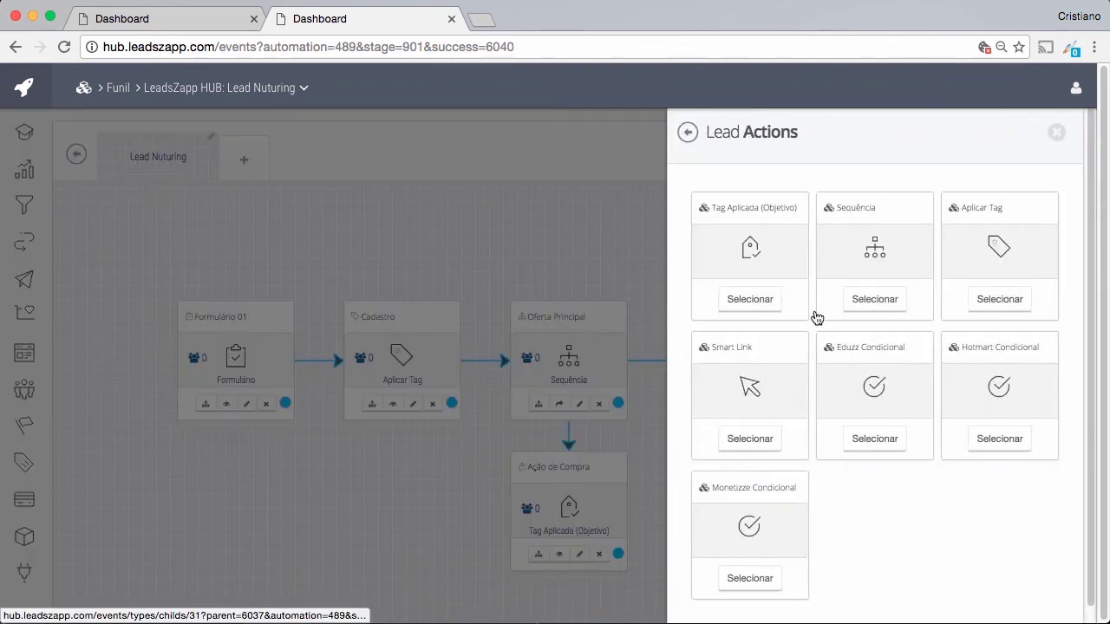
pyautogui.click(770, 302)
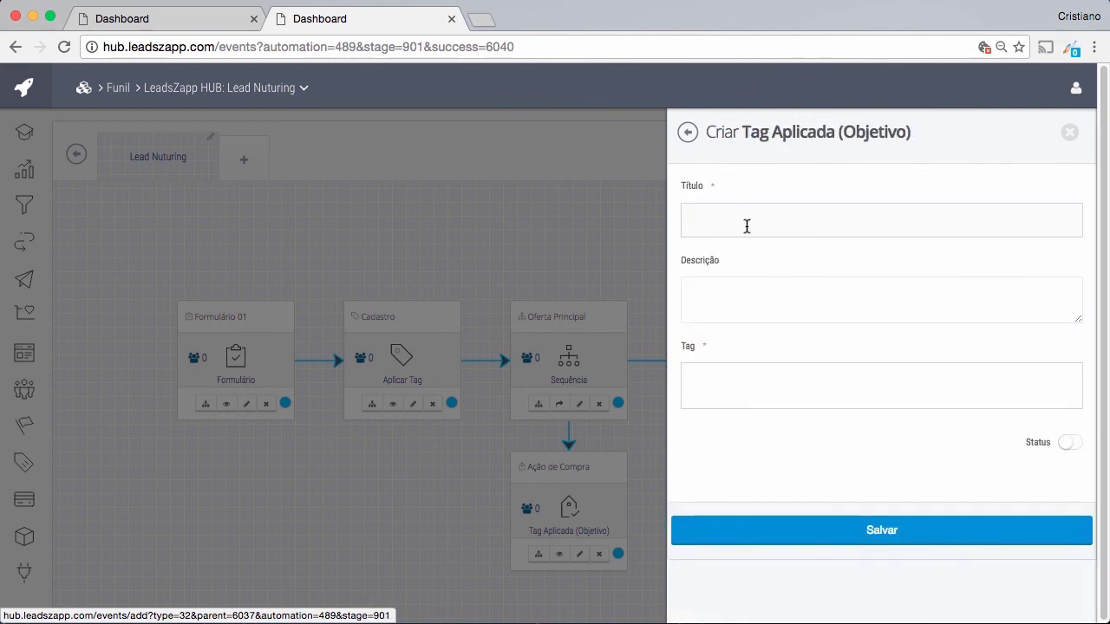
pyautogui.click(746, 225)
pyautogui.write('A')
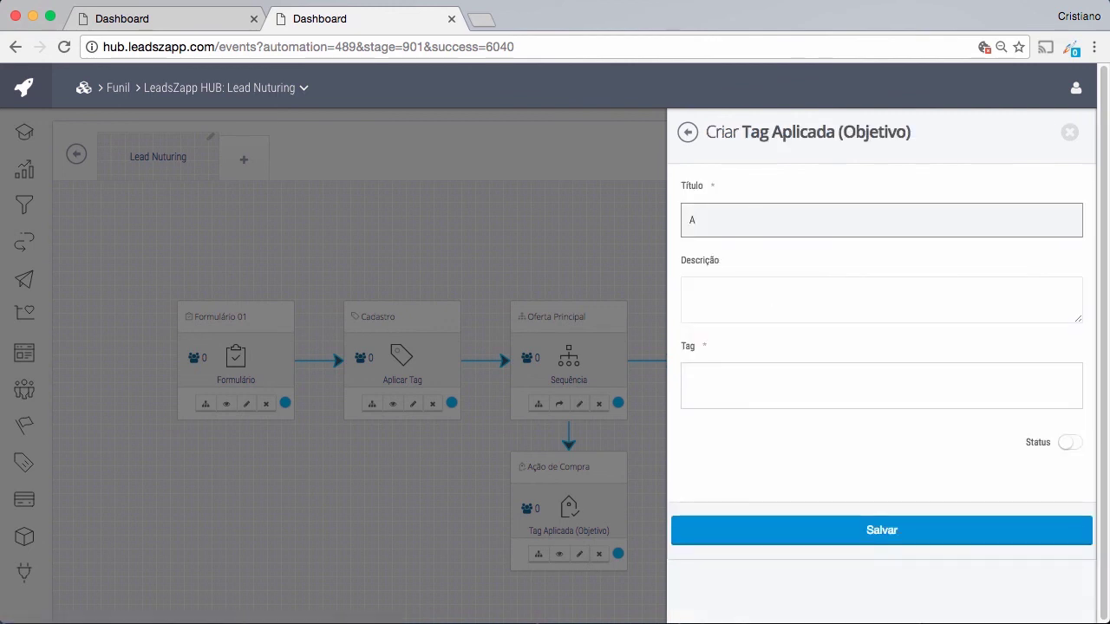
pyautogui.write('ção de Compra')
# Assign the tags lzphub-cliente and lzphub-boleto-impresso to the Escassez sequence's Ação de Compra objective, activate it and save it.
pyautogui.press('Tab')
pyautogui.press('Tab')
pyautogui.write('l')
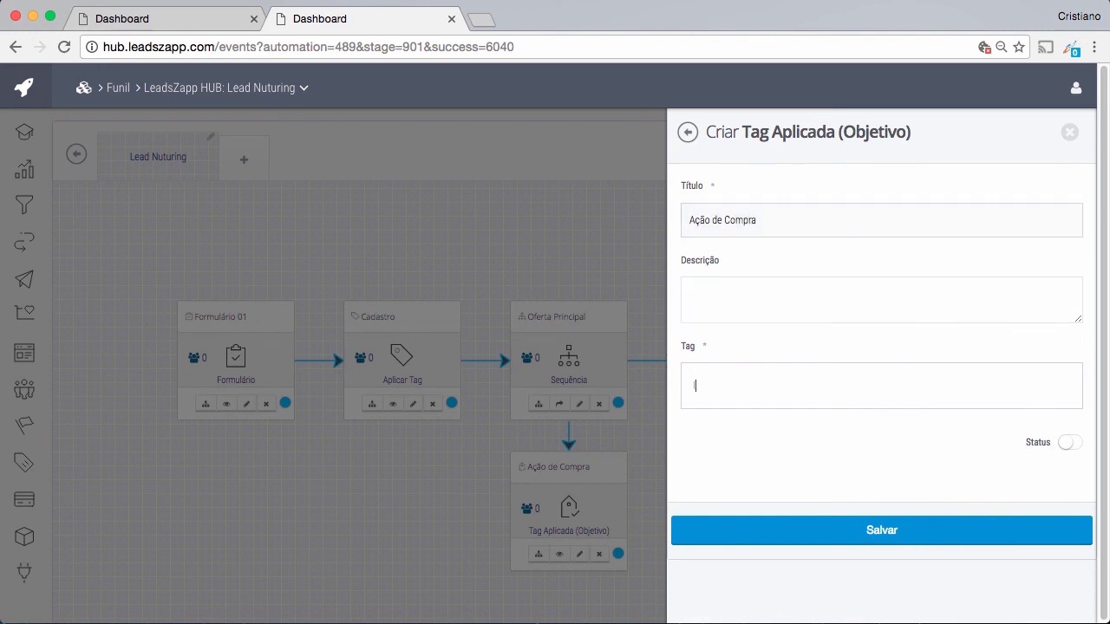
pyautogui.write('zphub-')
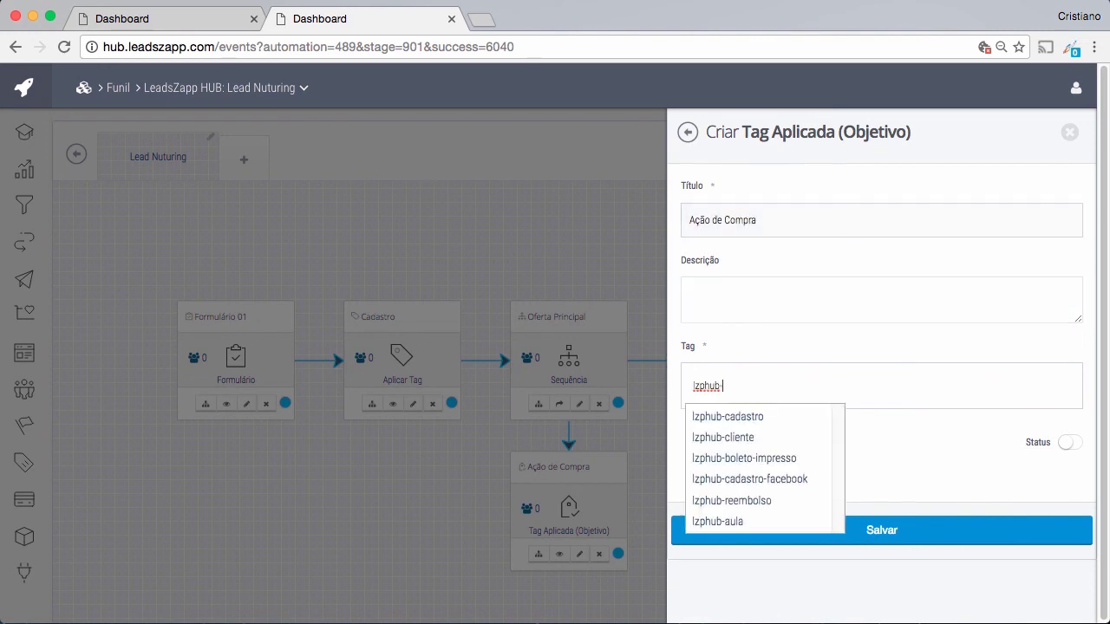
pyautogui.write('cl')
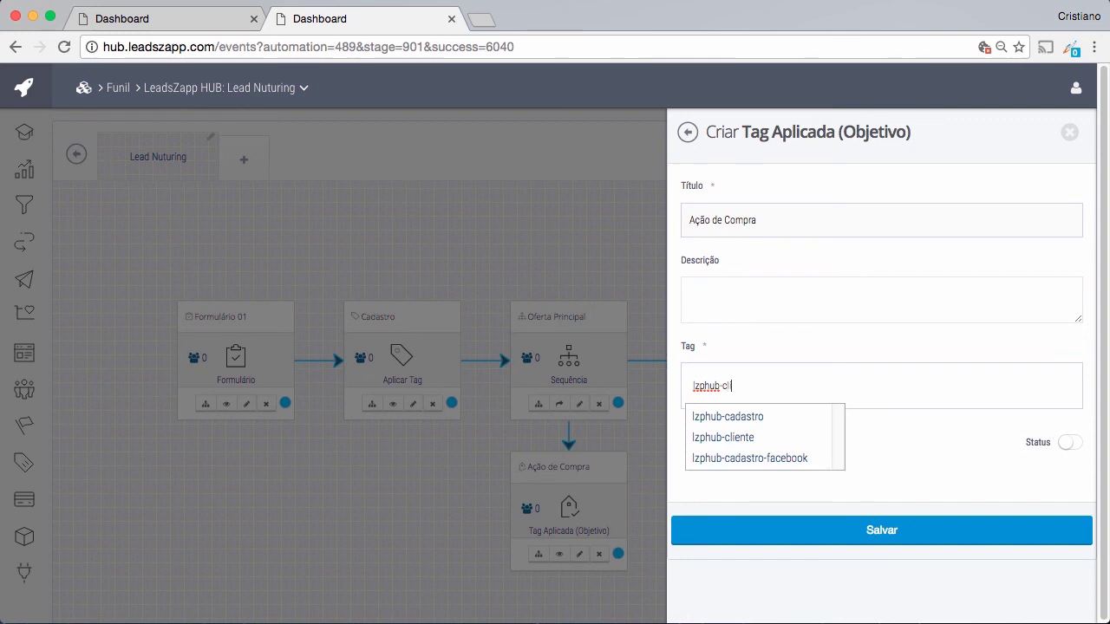
pyautogui.write('iente')
pyautogui.press('Return')
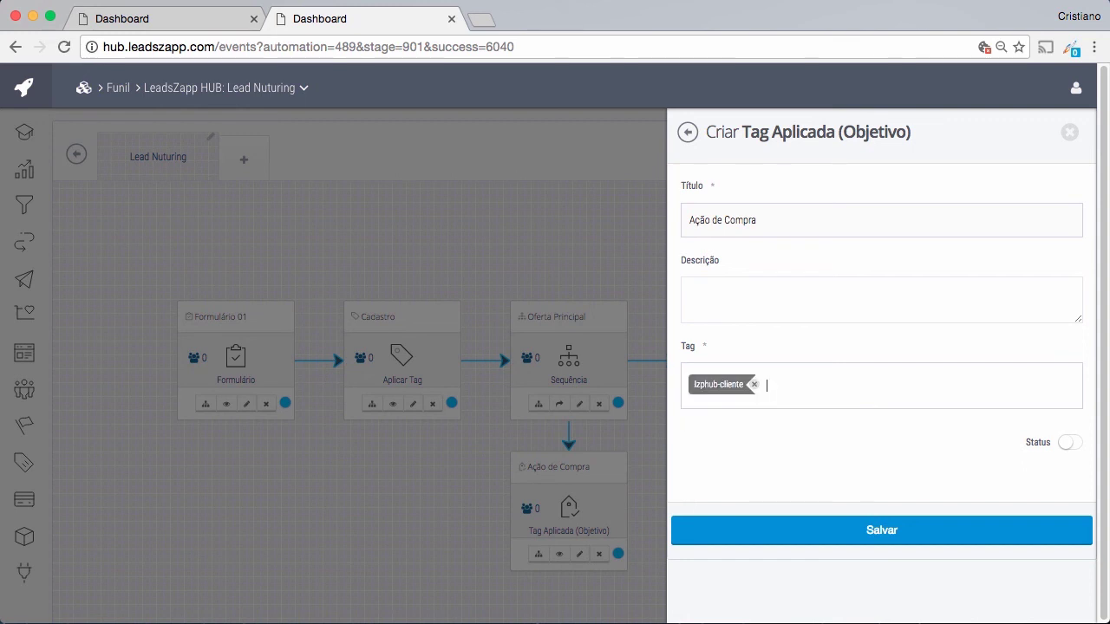
pyautogui.write('lzphub-bo')
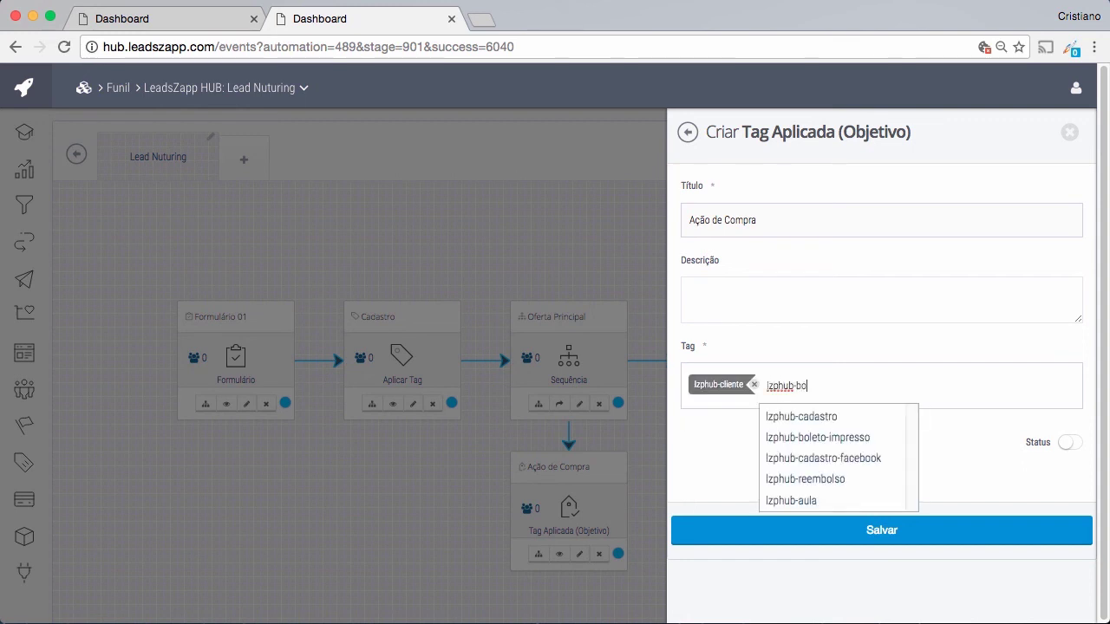
pyautogui.write('l')
pyautogui.press('Down')
pyautogui.press('Return')
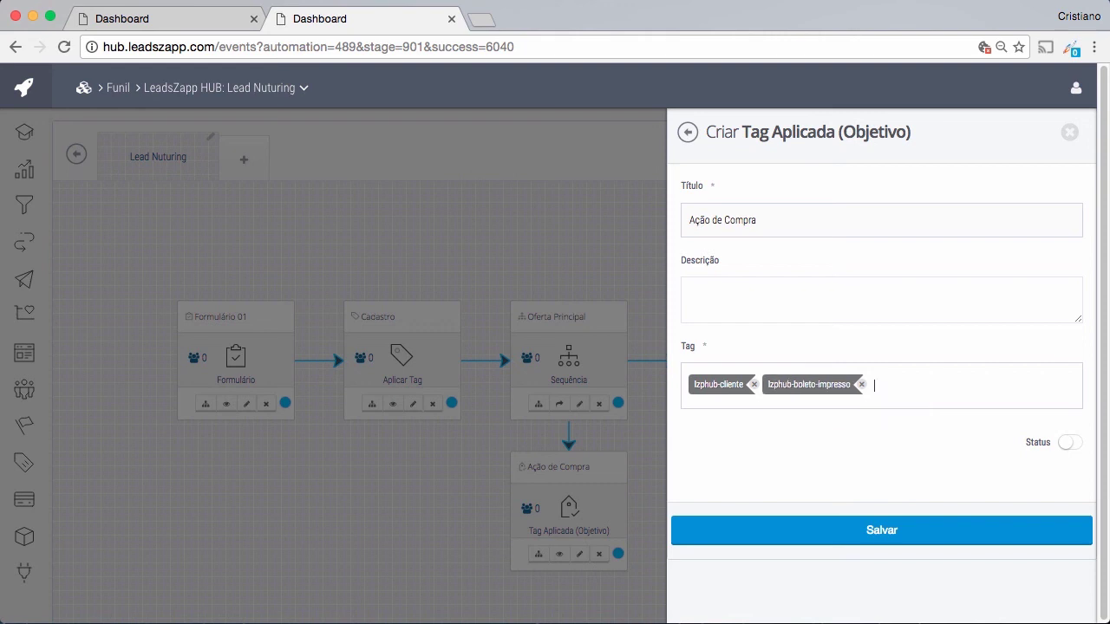
pyautogui.click(983, 522)
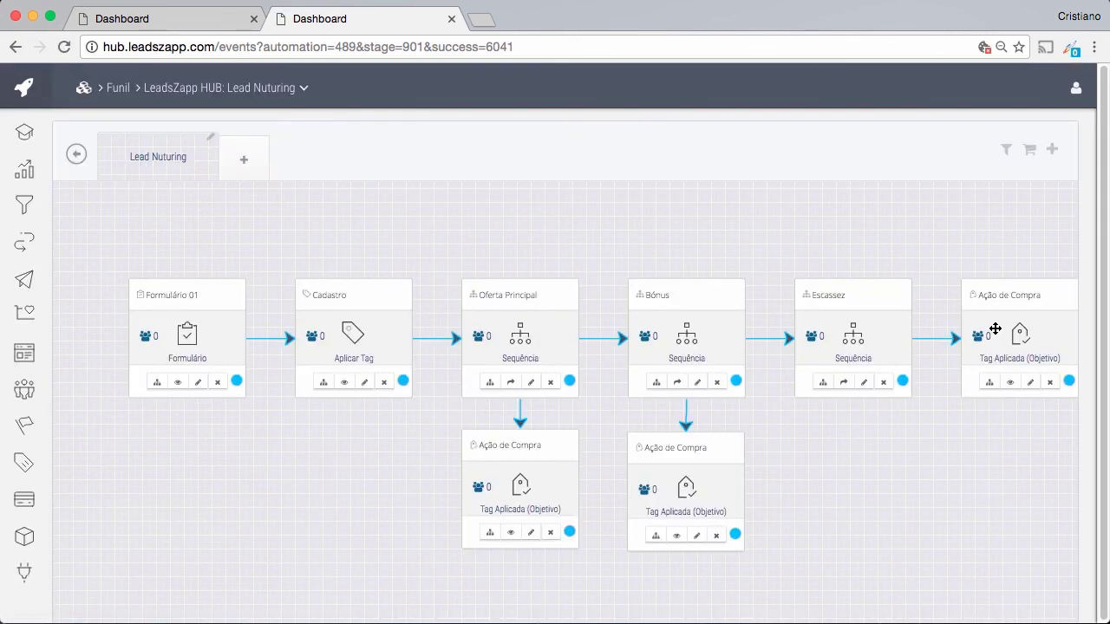
# Rearrange the funnel with the new Ação de Compra block below Escassez and the Cadastro and Formulário 01 blocks lower than the sequences.
pyautogui.moveTo(995, 329); pyautogui.dragTo(828, 479)
pyautogui.moveTo(352, 326); pyautogui.dragTo(343, 390)
pyautogui.moveTo(214, 315); pyautogui.dragTo(215, 380)
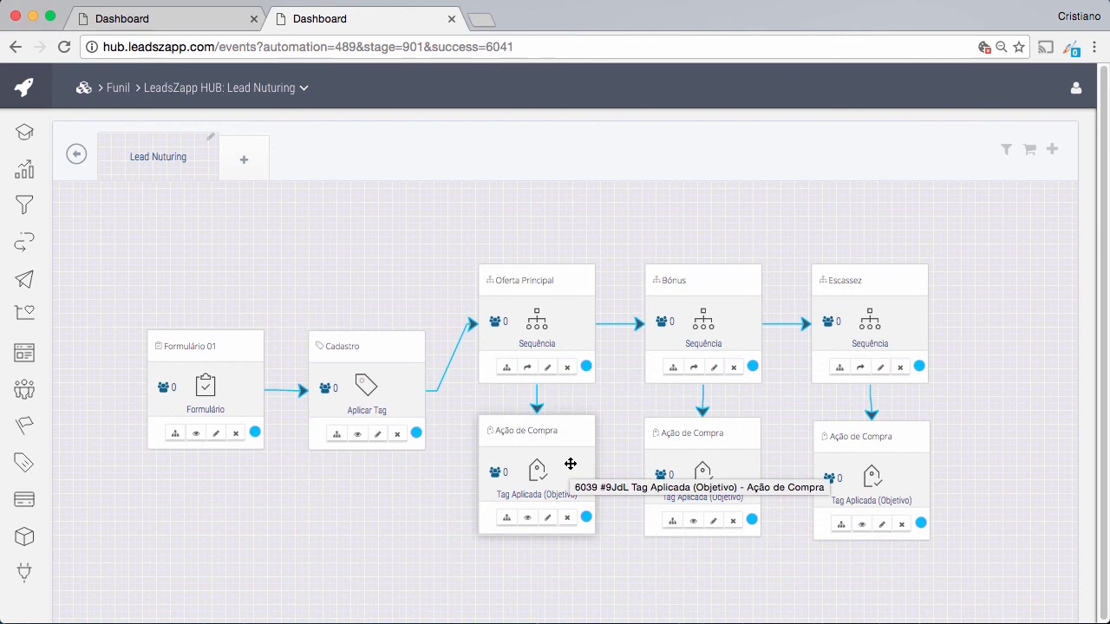
# Review the tags assigned to the Ação de Compra objective below Oferta Principal, then close its settings without changes.
pyautogui.click(547, 516)
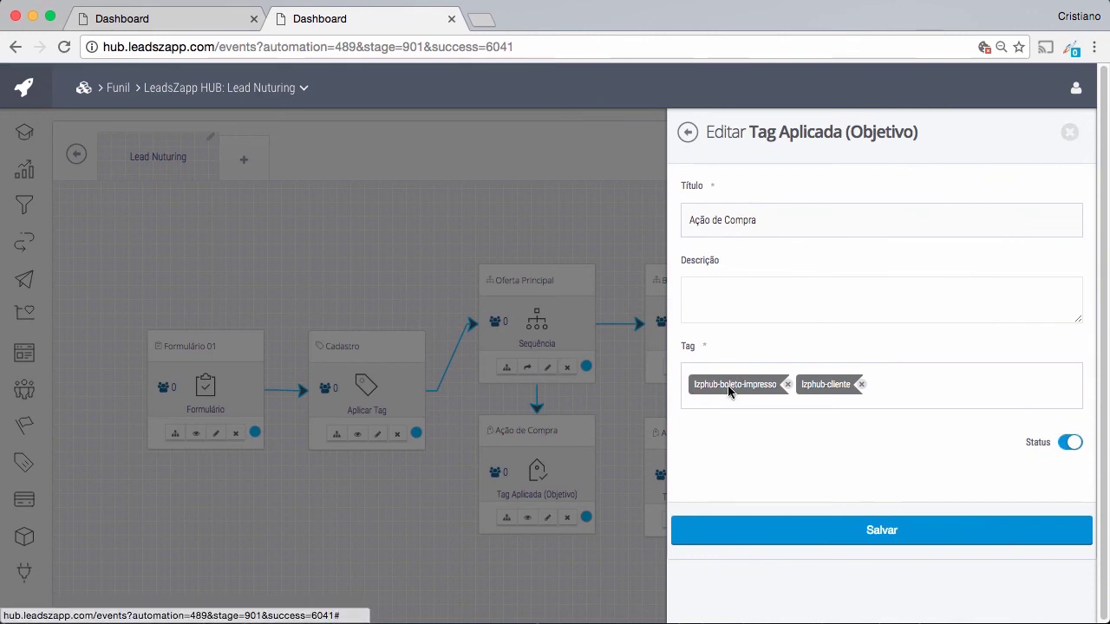
pyautogui.click(1071, 133)
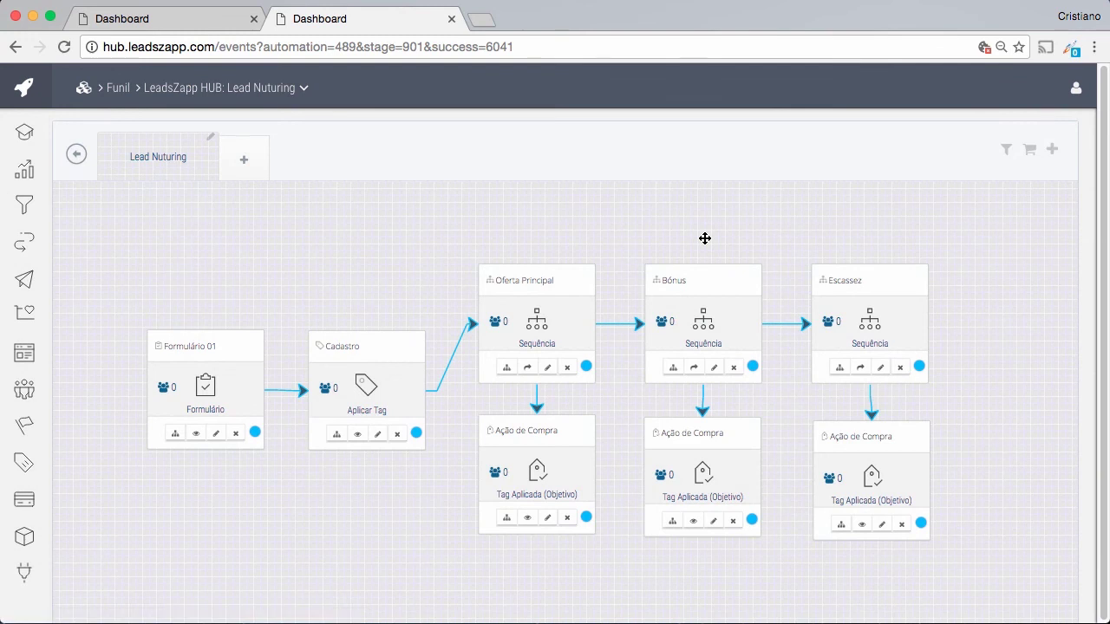